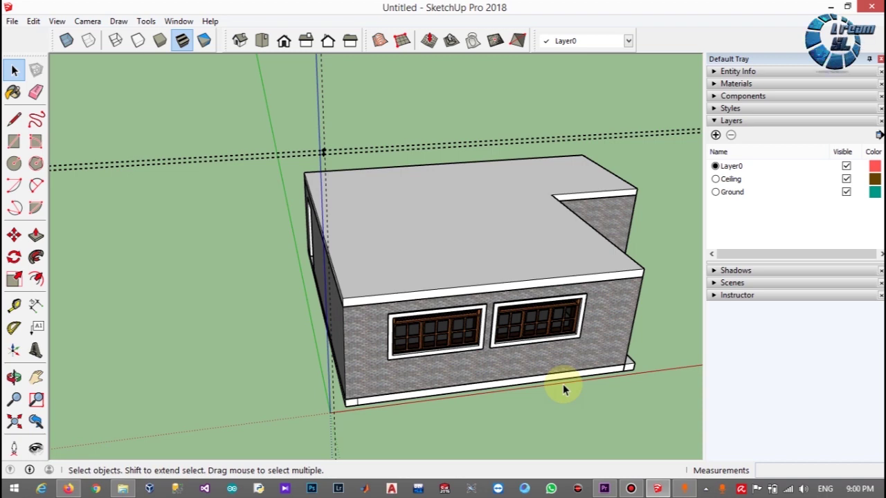
pyautogui.scroll(5, 477, 382)
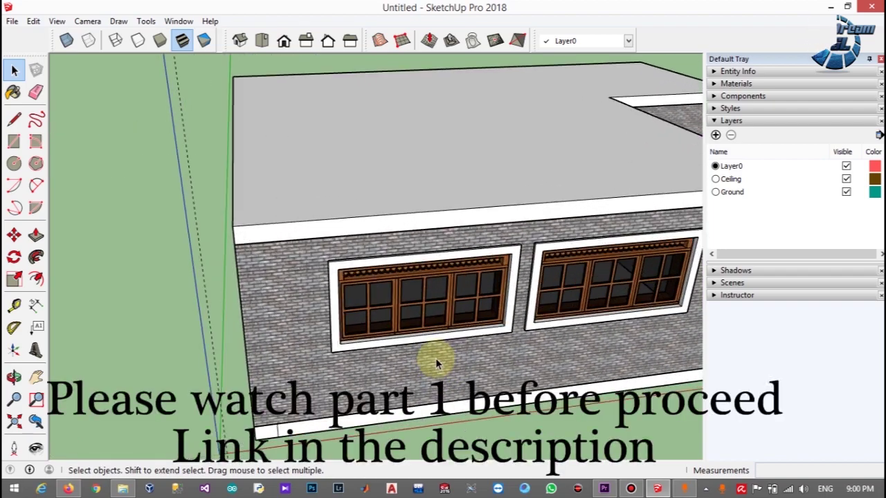
pyautogui.scroll(3, 435, 358)
pyautogui.moveTo(429, 366); pyautogui.dragTo(443, 282, button='middle')
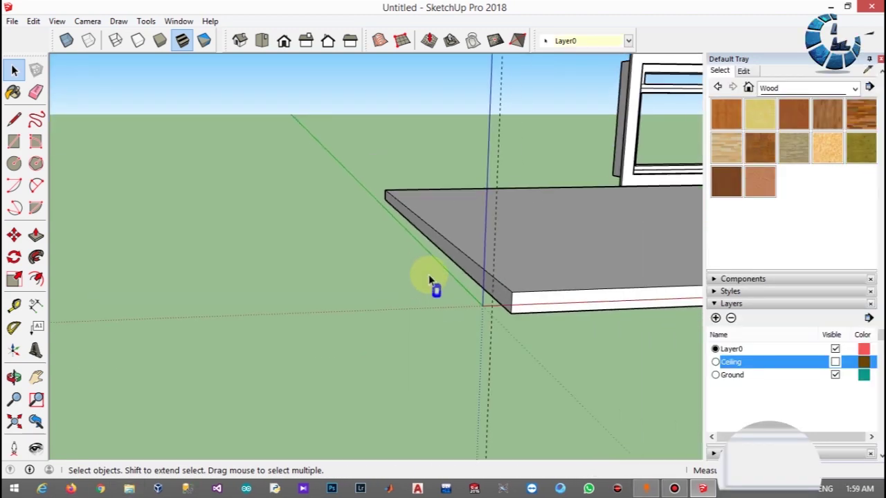
pyautogui.scroll(2, 430, 280)
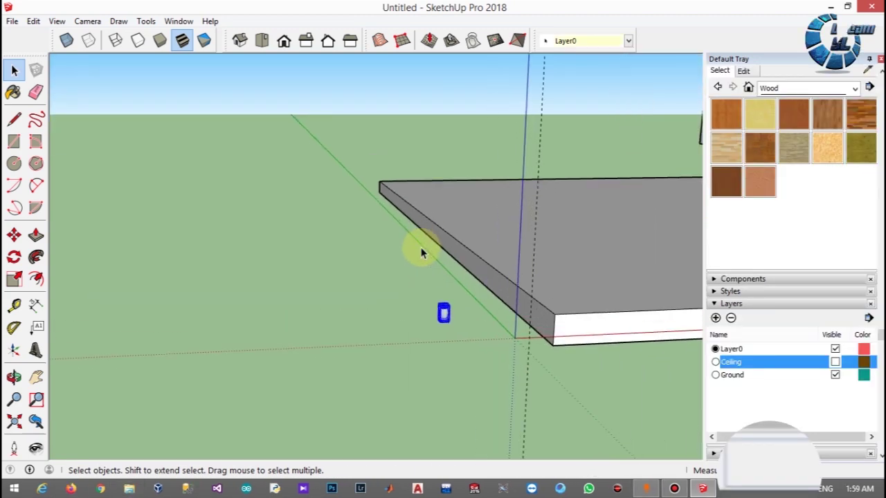
pyautogui.scroll(2, 445, 336)
pyautogui.scroll(2, 499, 389)
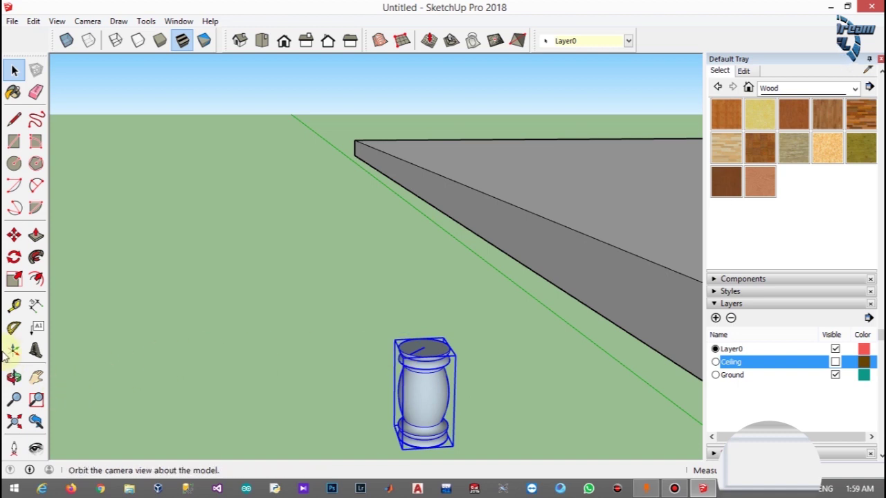
pyautogui.click(14, 236)
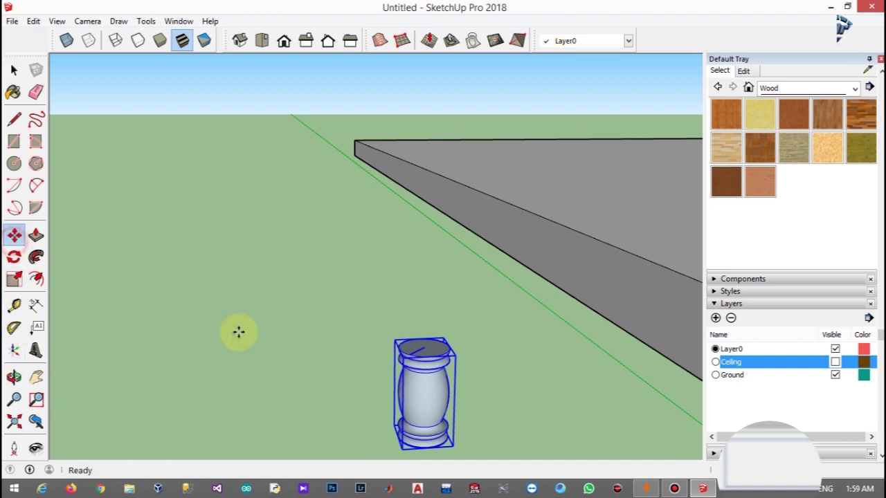
pyautogui.click(423, 346)
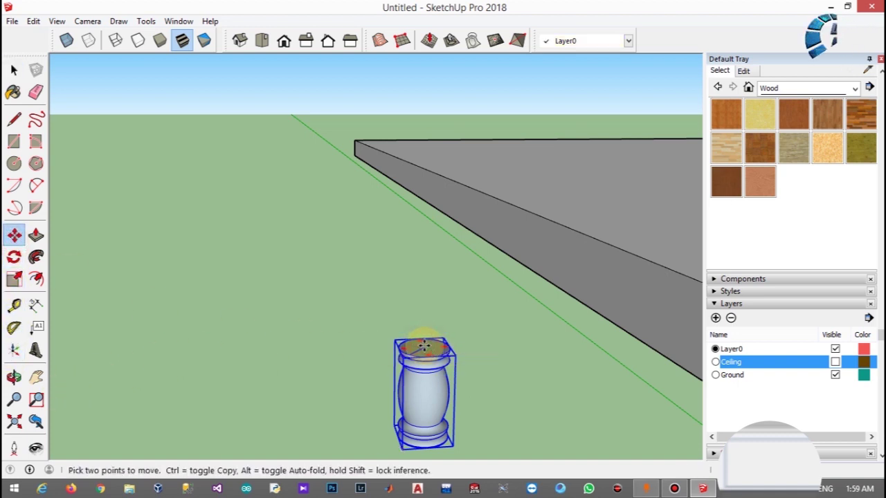
pyautogui.scroll(-5, 424, 346)
pyautogui.scroll(-3, 426, 346)
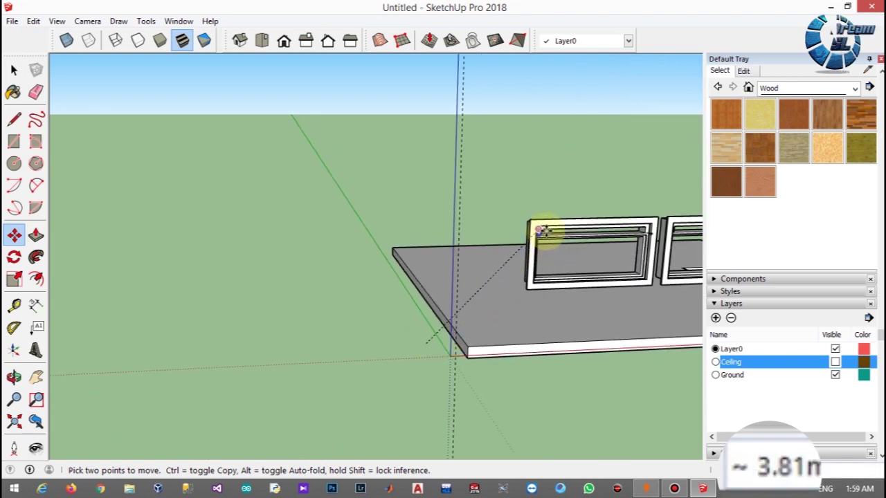
pyautogui.moveTo(544, 231); pyautogui.dragTo(546, 168, button='middle')
pyautogui.scroll(1, 546, 213)
pyautogui.scroll(5, 545, 213)
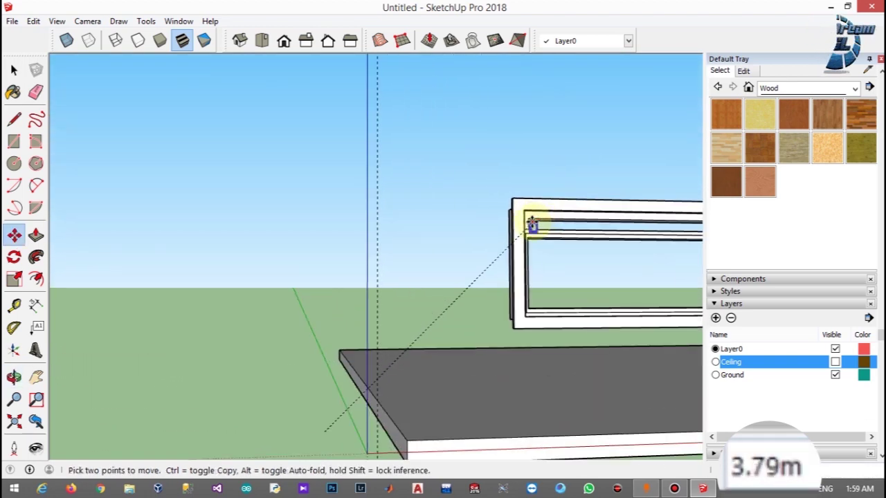
pyautogui.scroll(4, 562, 212)
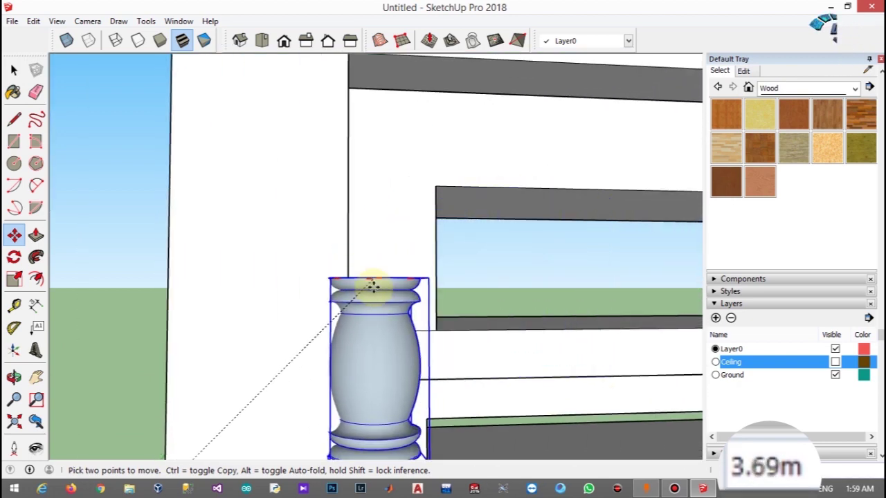
pyautogui.scroll(-3, 398, 344)
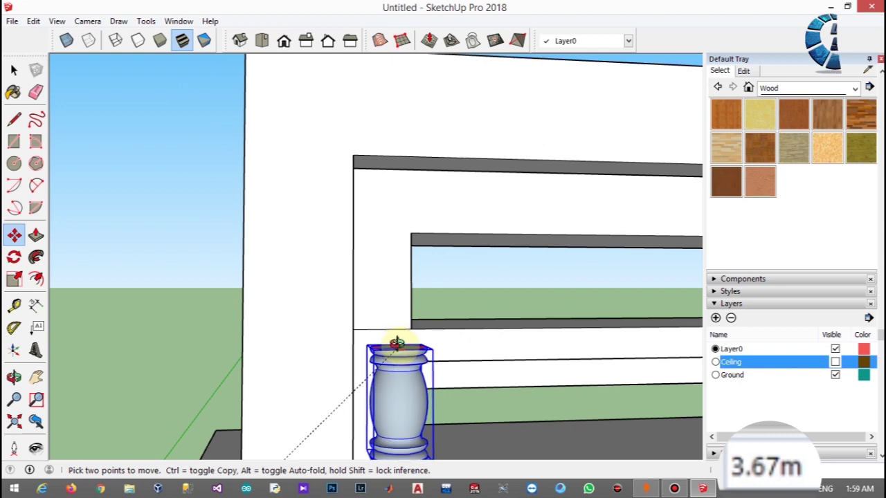
pyautogui.moveTo(406, 346); pyautogui.dragTo(506, 453, button='middle')
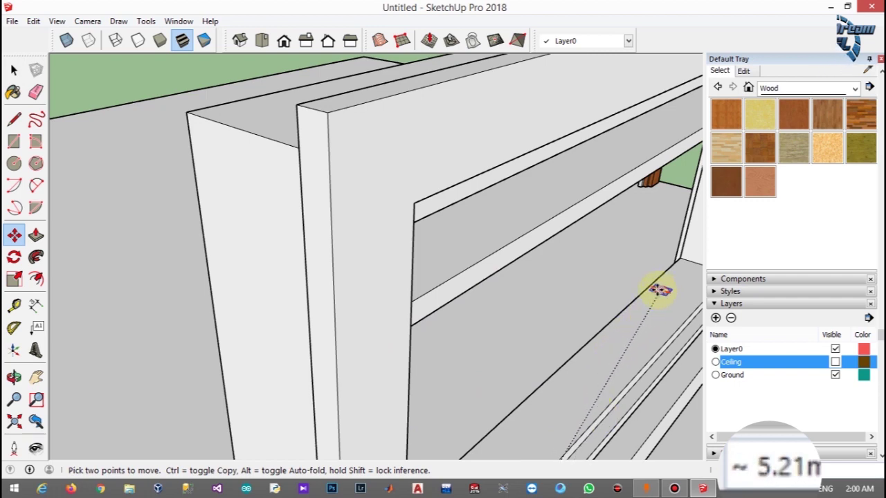
pyautogui.scroll(-5, 637, 328)
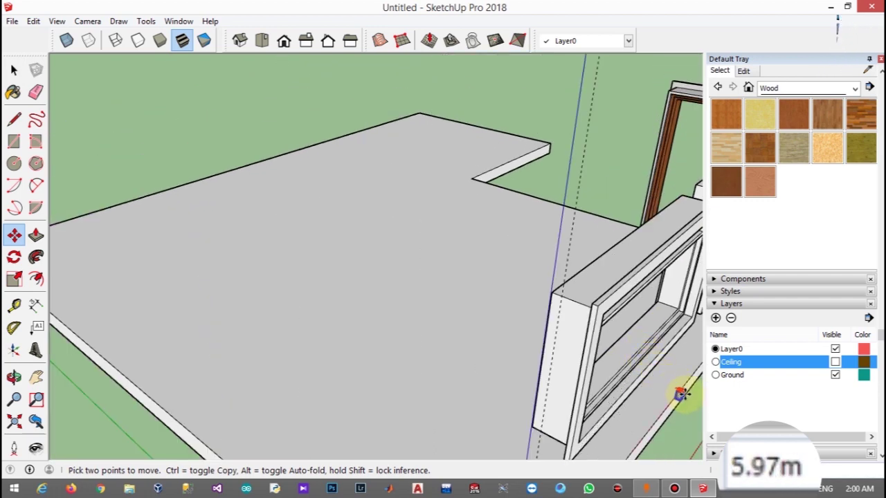
# - Try to draw a 0.5 m line along the top inner face of the window's upper opening, and delete it
pyautogui.click(14, 119)
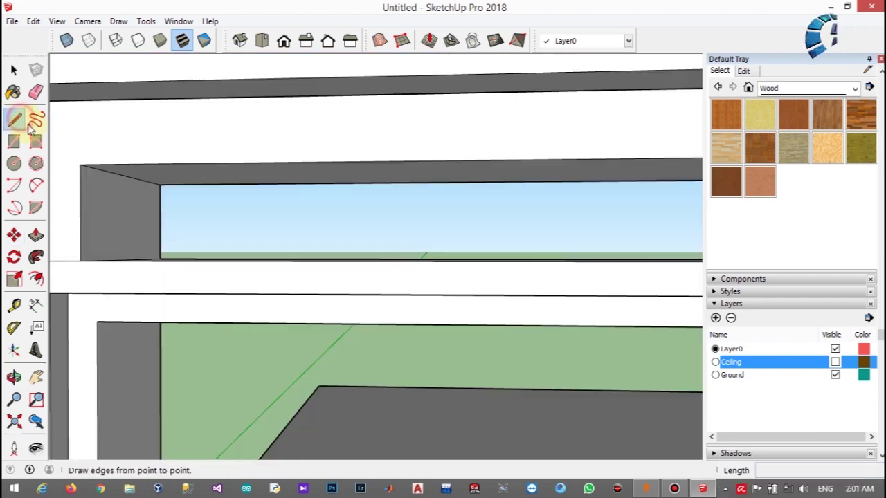
pyautogui.click(124, 176)
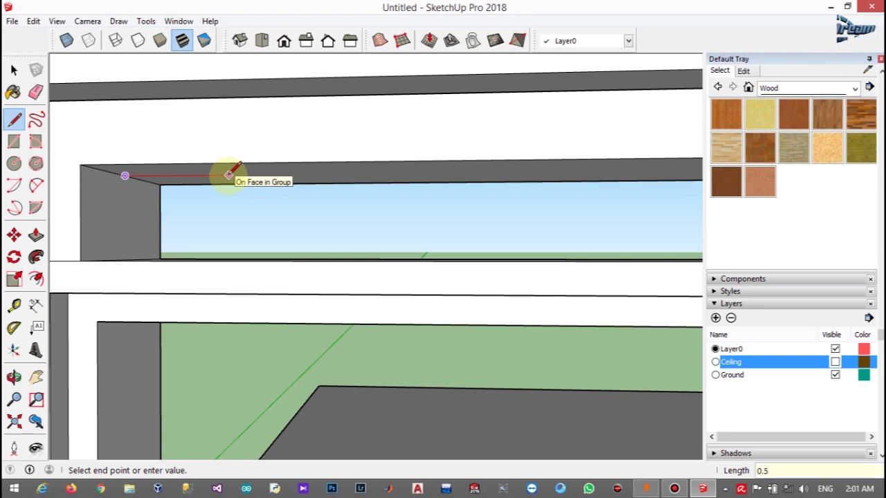
pyautogui.press('Return')
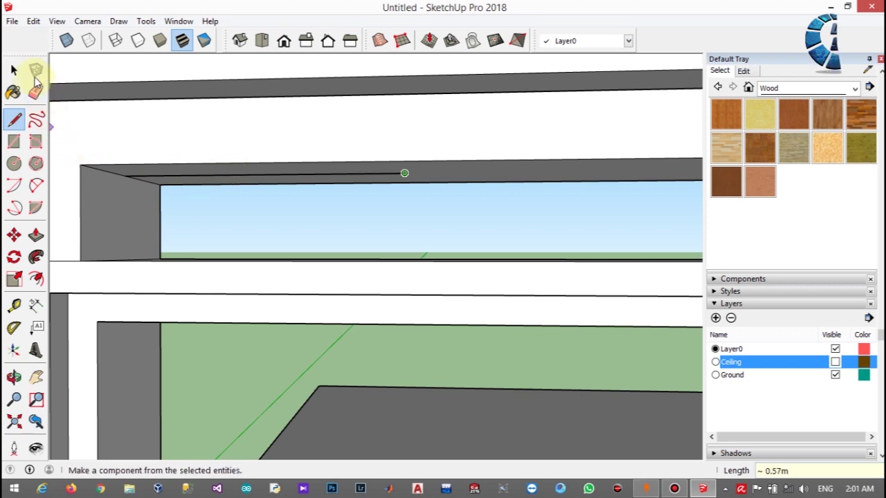
pyautogui.click(13, 70)
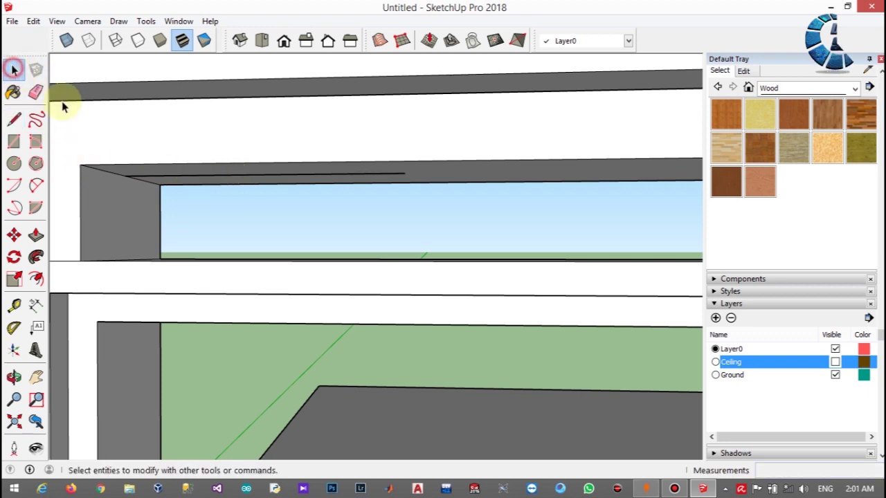
pyautogui.click(230, 176)
pyautogui.press('Delete')
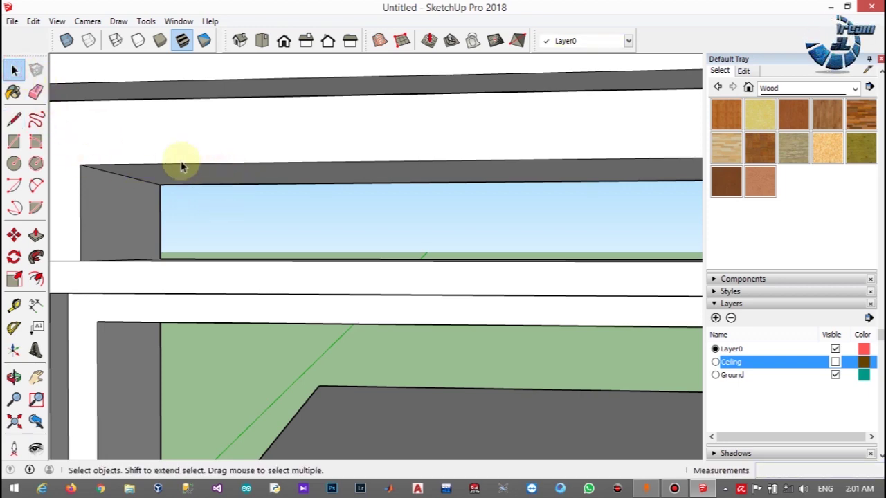
# - Draw a 0.05 m line along the red axis from the midpoint of the upper window opening's inner top corner edge
pyautogui.press('l')
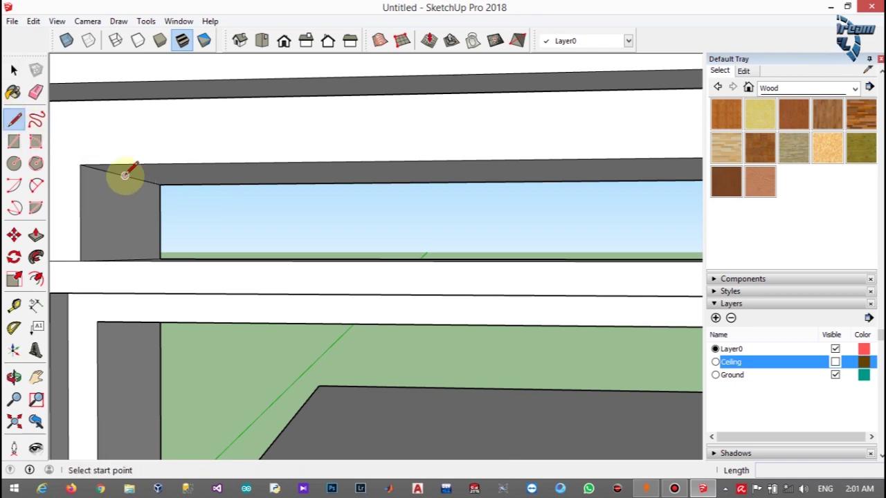
pyautogui.click(124, 176)
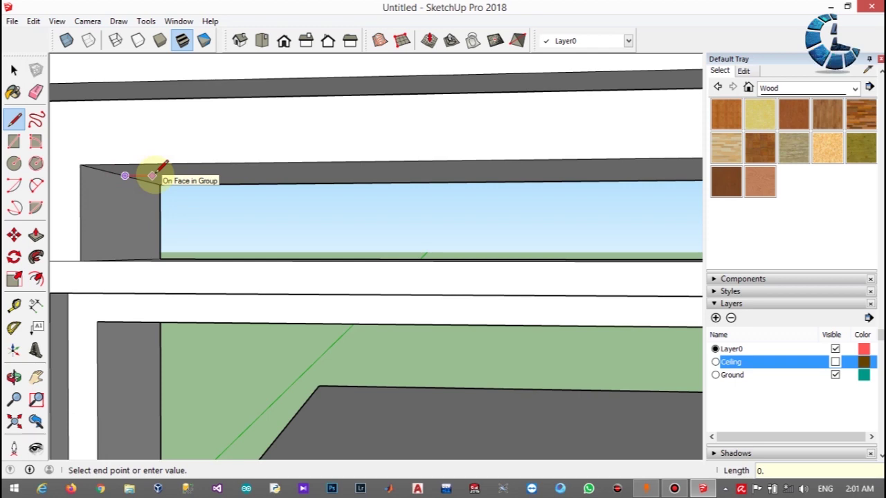
pyautogui.write('0.05m')
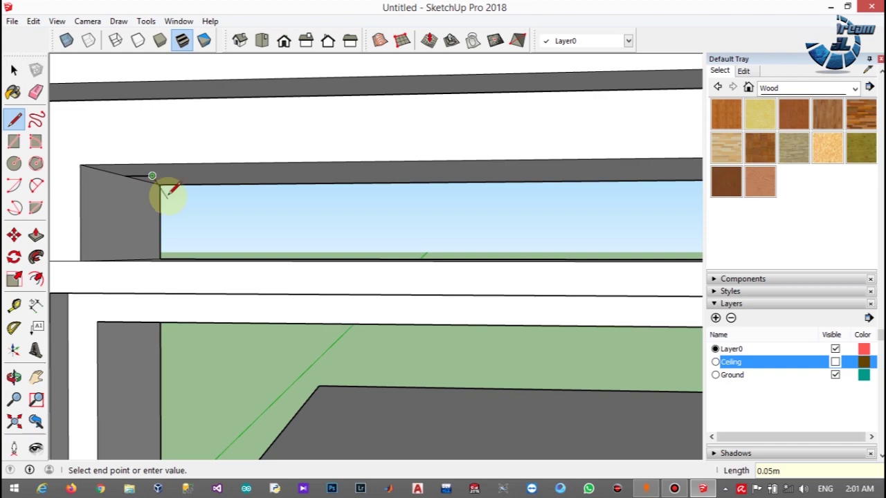
pyautogui.scroll(-4, 161, 190)
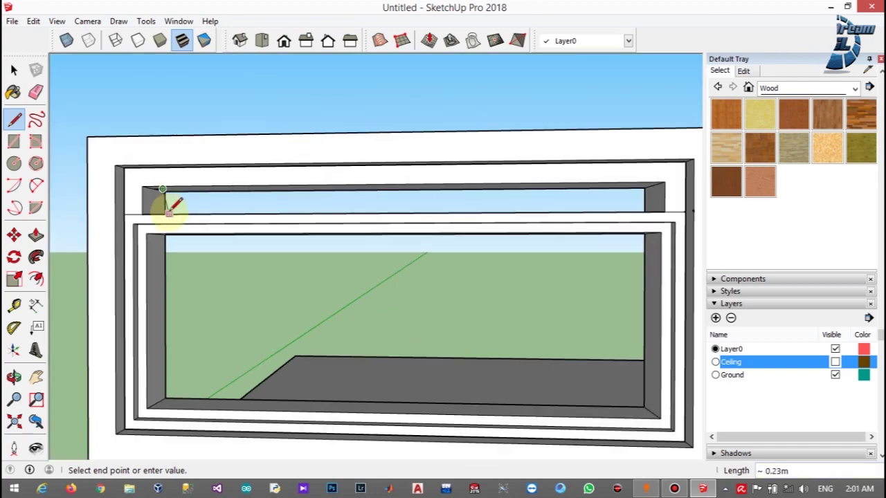
pyautogui.press('Escape')
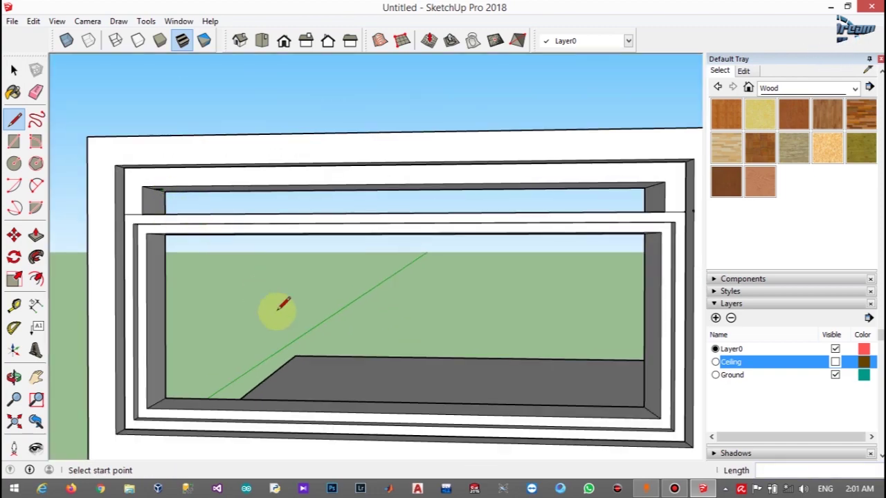
# - Move the small turned baluster by its top centre from beside the floor slab to the first window frame's upper-left inner corner
pyautogui.moveTo(277, 311); pyautogui.dragTo(367, 391, button='middle')
pyautogui.moveTo(396, 348); pyautogui.dragTo(533, 406, button='middle')
pyautogui.scroll(3, 536, 405)
pyautogui.scroll(8, 554, 401)
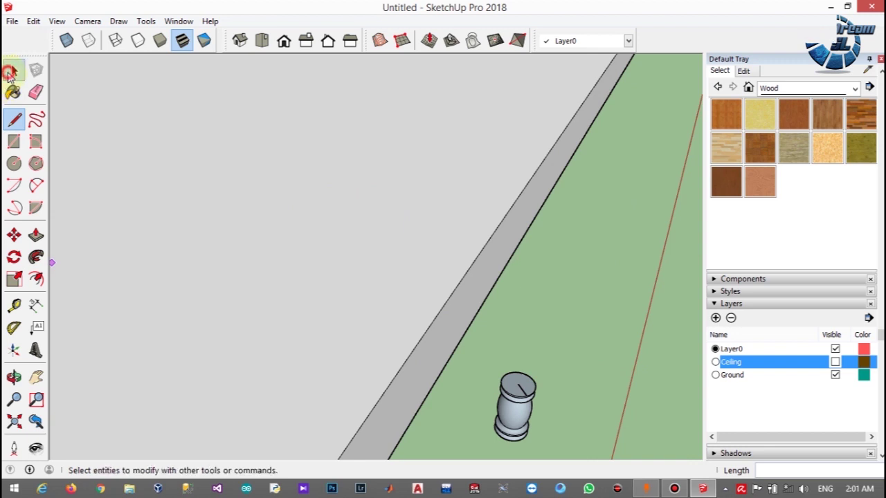
pyautogui.click(14, 70)
pyautogui.click(519, 385)
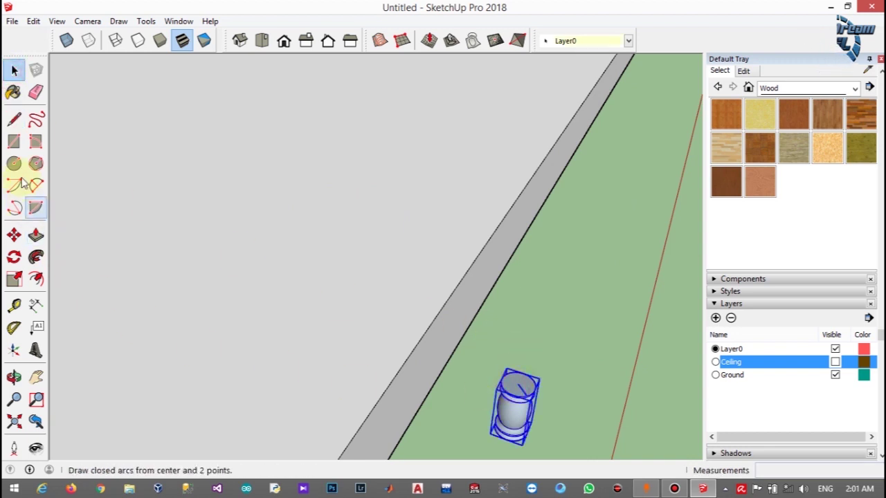
pyautogui.click(14, 234)
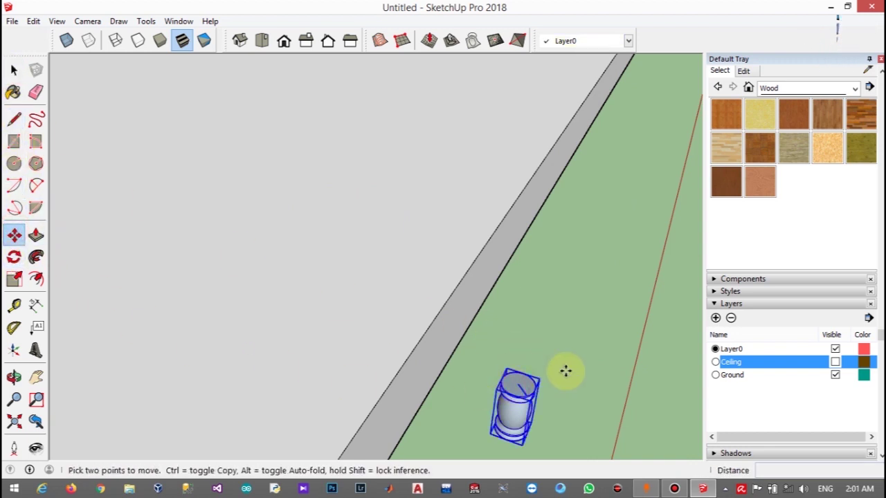
pyautogui.scroll(5, 519, 384)
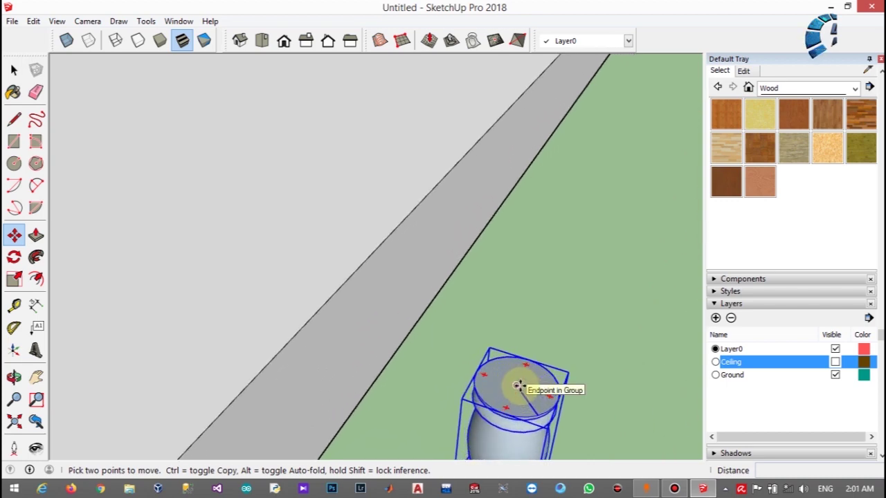
pyautogui.click(514, 386)
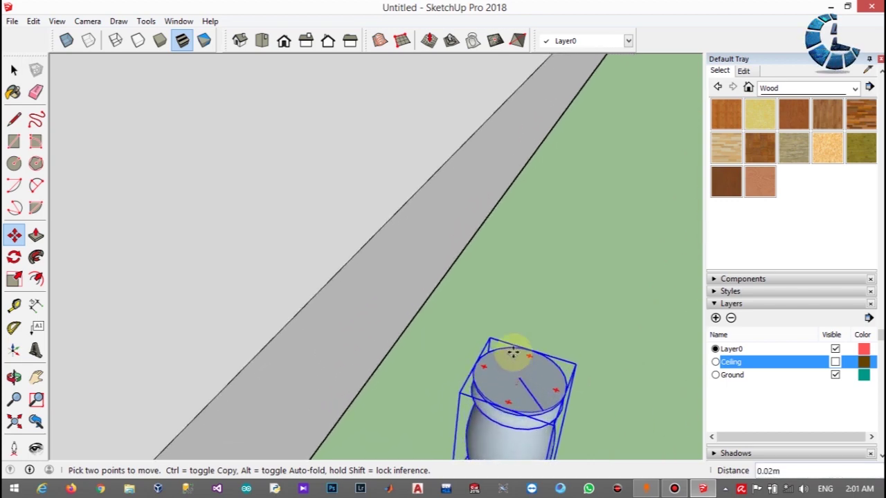
pyautogui.scroll(-5, 515, 360)
pyautogui.moveTo(515, 358); pyautogui.dragTo(413, 338, button='middle')
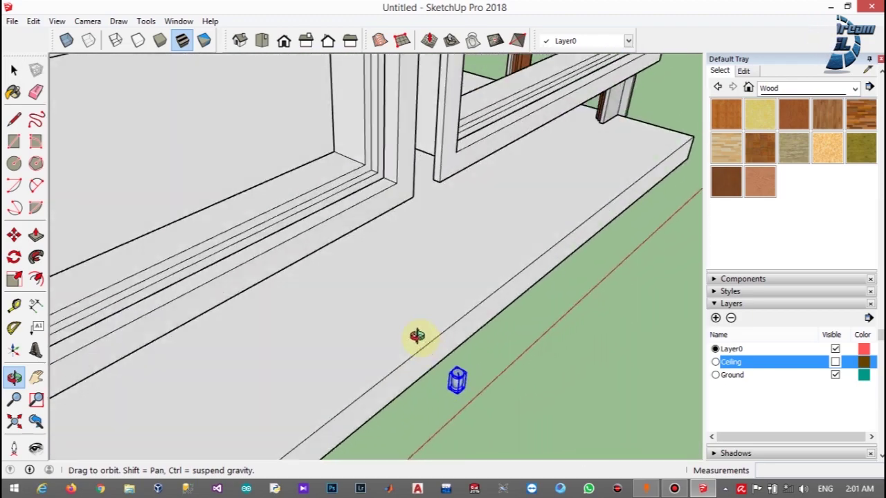
pyautogui.scroll(-6, 394, 332)
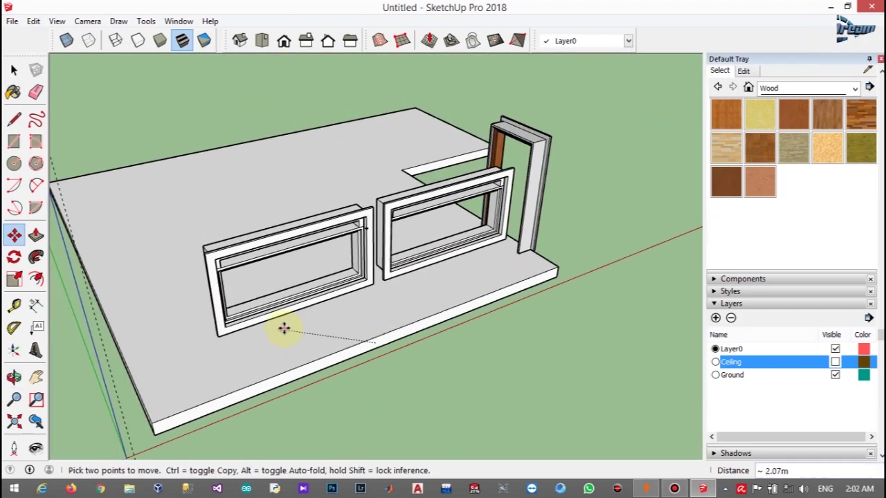
pyautogui.moveTo(284, 328); pyautogui.dragTo(92, 233, button='middle')
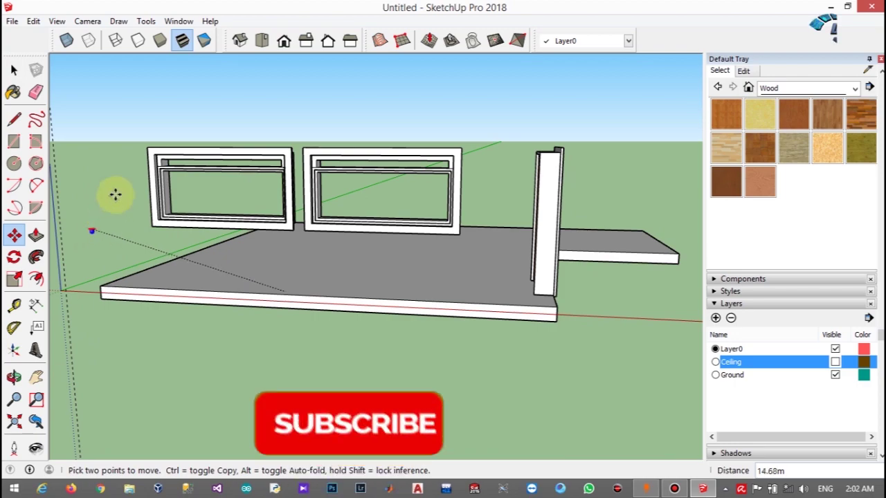
pyautogui.scroll(8, 162, 143)
pyautogui.moveTo(218, 224); pyautogui.dragTo(212, 113, button='middle')
pyautogui.scroll(8, 201, 104)
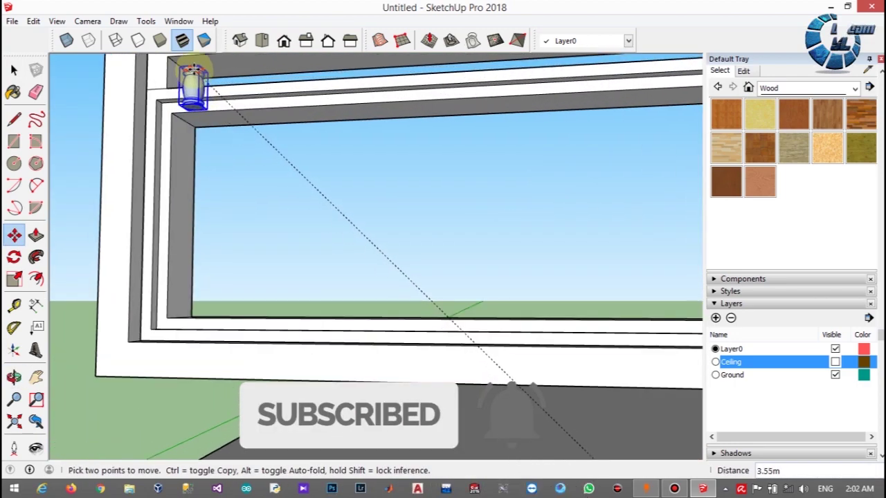
pyautogui.scroll(6, 188, 69)
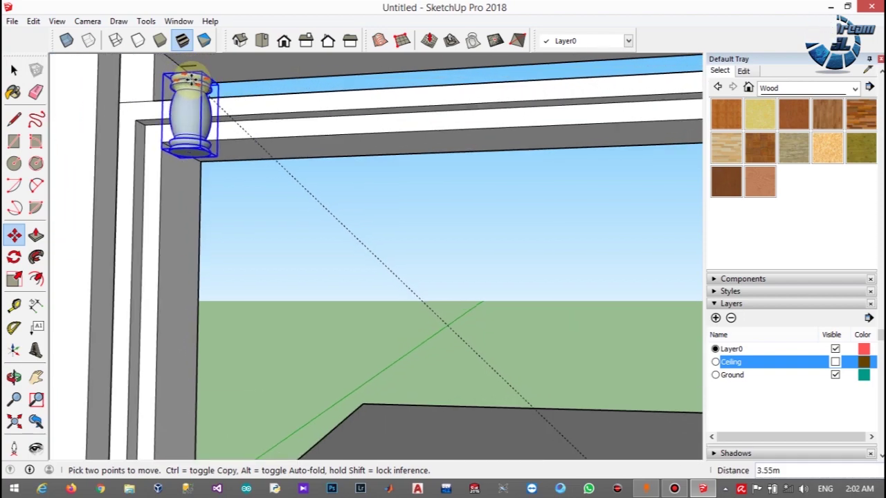
pyautogui.moveTo(198, 72)
pyautogui.mouseDown(button='middle')
pyautogui.moveTo(199, 131)
pyautogui.moveTo(198, 27)
pyautogui.moveTo(205, 67)
pyautogui.mouseUp(button='middle')
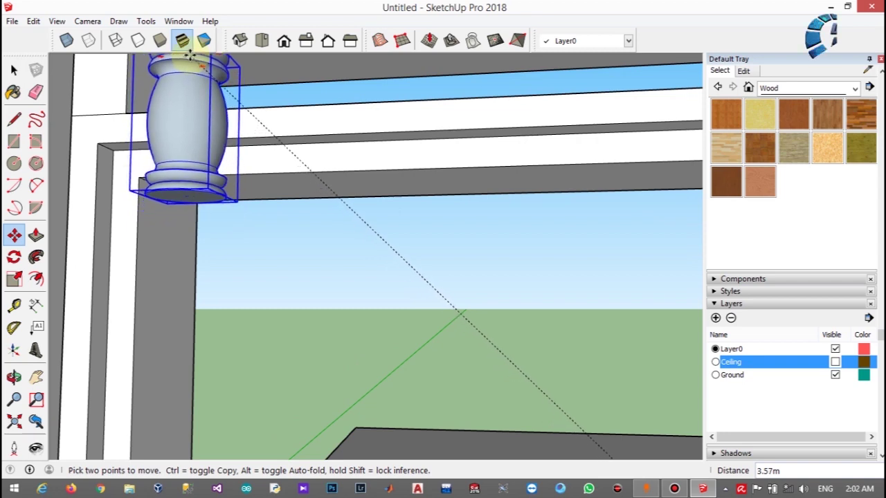
pyautogui.scroll(-3, 181, 76)
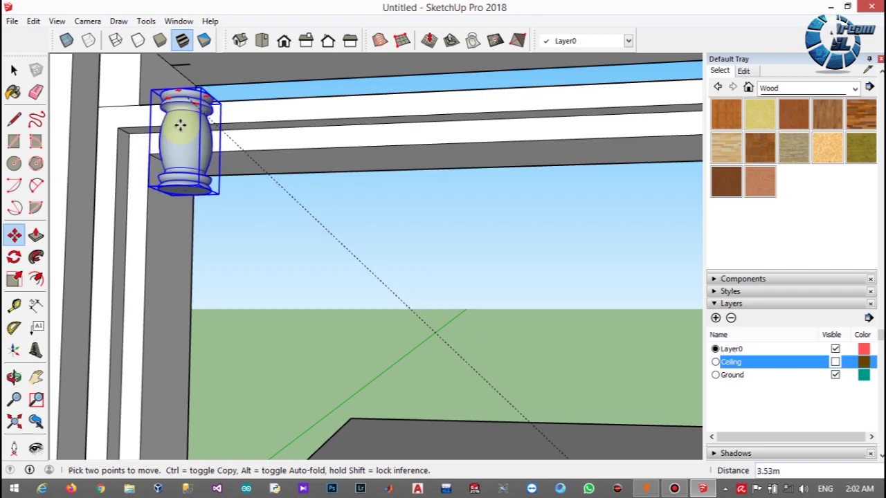
pyautogui.scroll(-3, 178, 122)
pyautogui.scroll(-3, 191, 180)
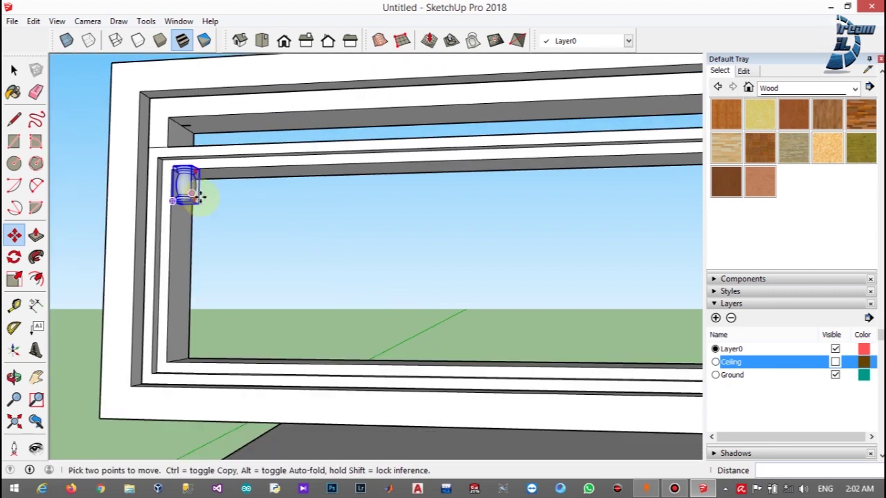
# - Hide the outer wall frame and the window frame groups around the small baluster
pyautogui.click(185, 183)
pyautogui.click(13, 68)
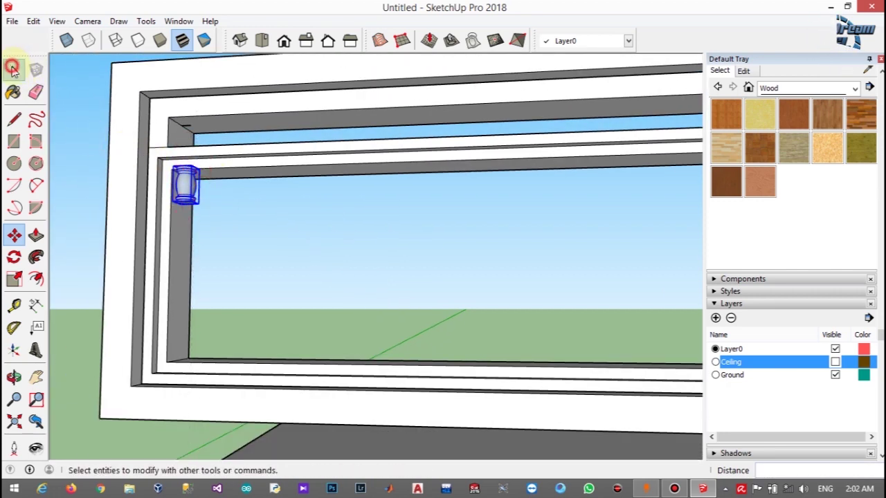
pyautogui.click(128, 156)
pyautogui.rightClick(127, 157)
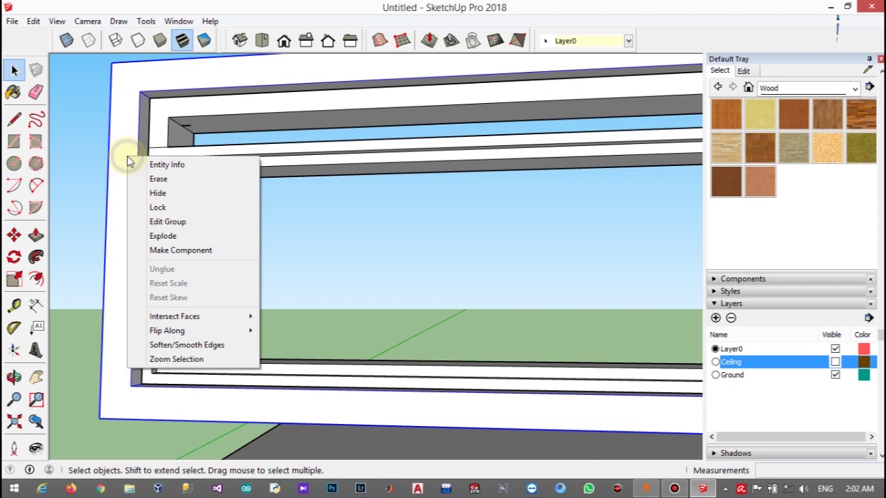
pyautogui.click(152, 193)
pyautogui.click(149, 193)
pyautogui.rightClick(149, 194)
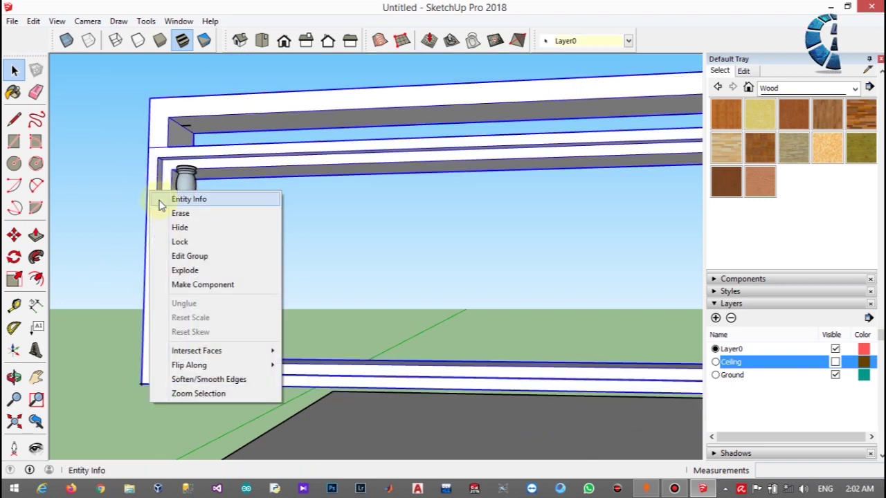
pyautogui.click(170, 226)
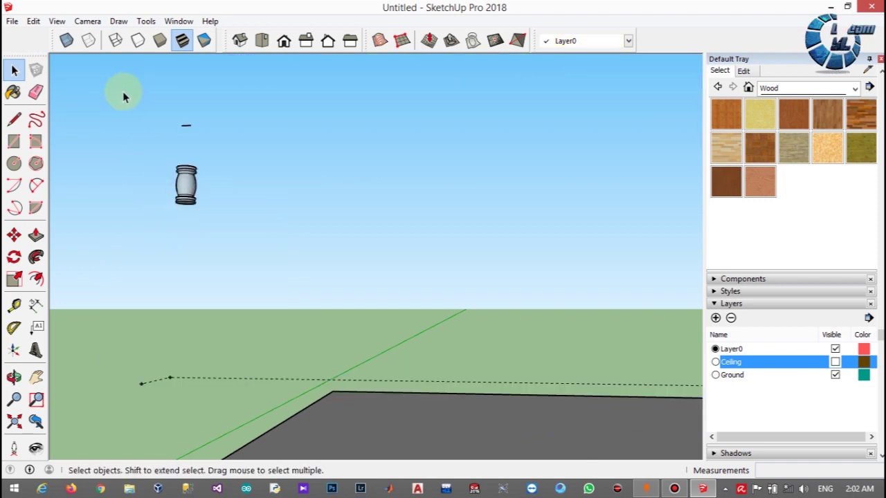
# - Move the baluster by its top centre to the free end of the short 0.05 m line
pyautogui.moveTo(123, 94); pyautogui.dragTo(193, 256, button='middle')
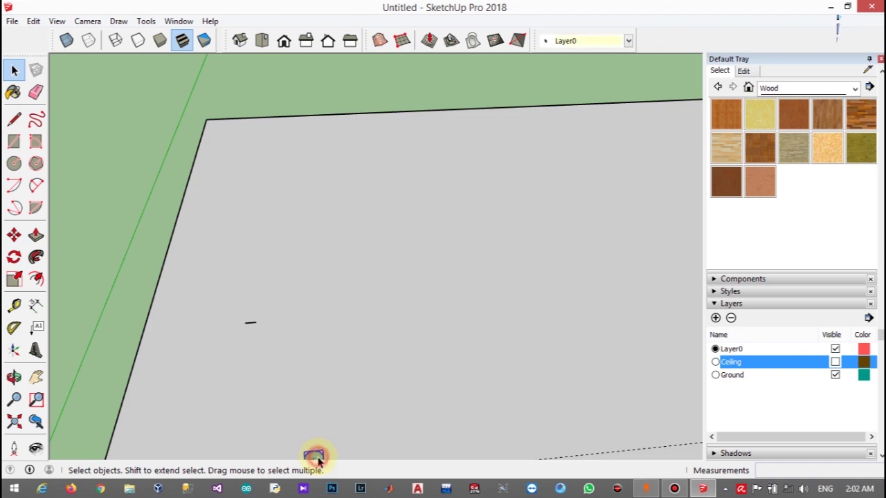
pyautogui.click(14, 235)
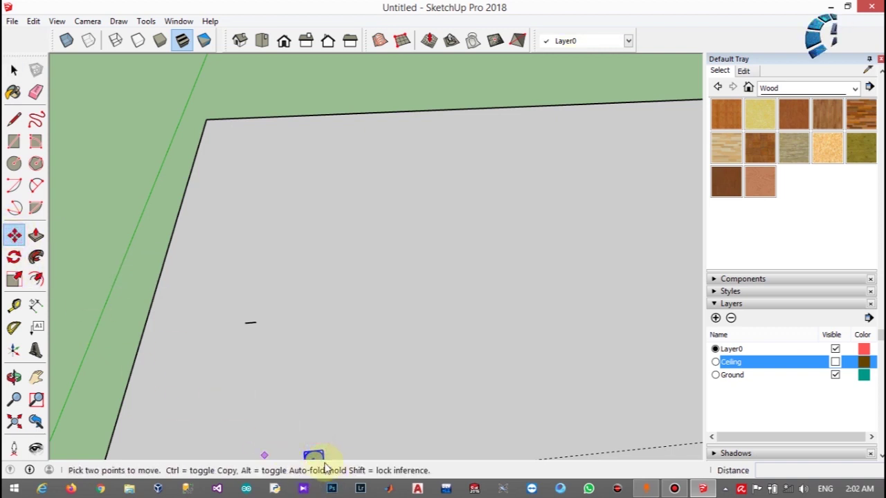
pyautogui.scroll(3, 317, 464)
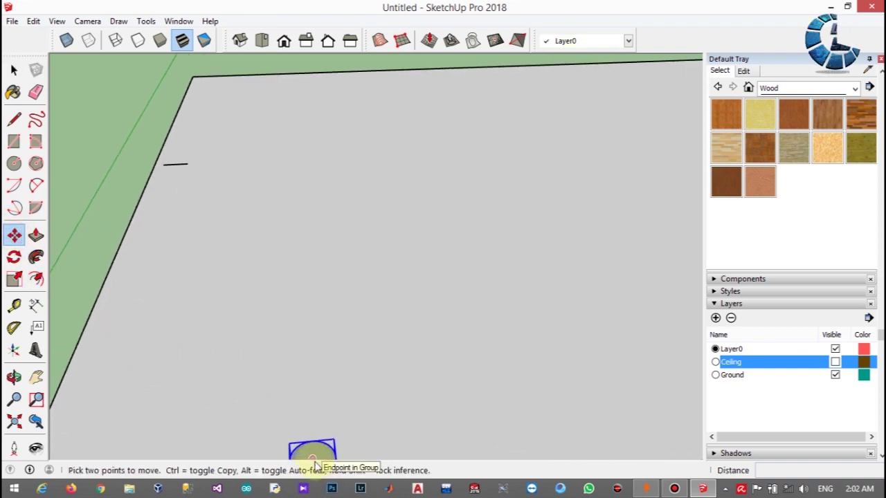
pyautogui.click(315, 464)
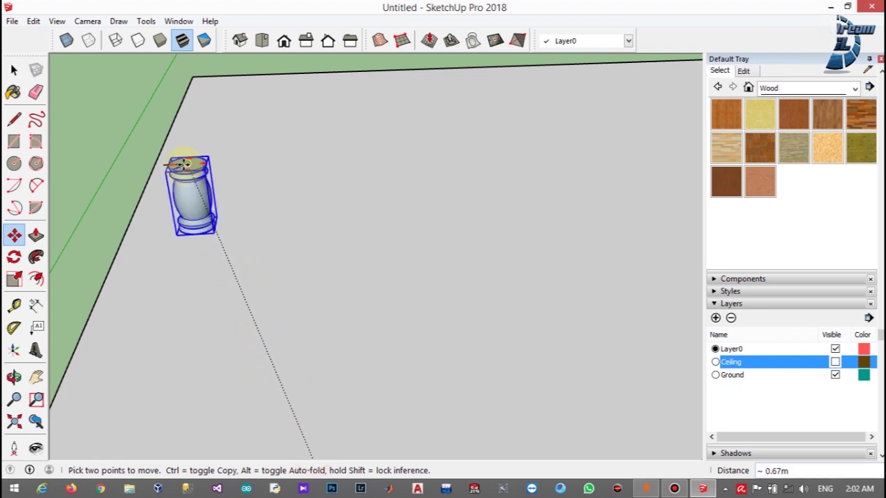
pyautogui.click(186, 165)
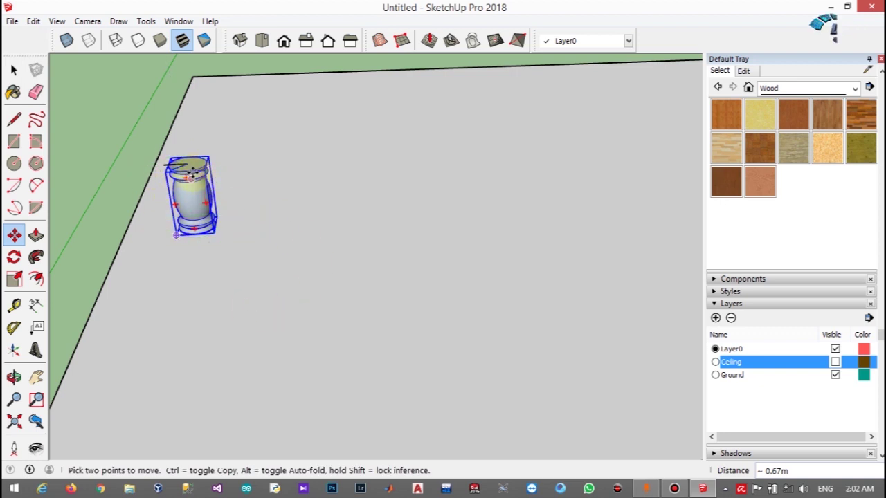
# - Draw a line about 0.80 m long along the red axis from the baluster's top centre
pyautogui.click(15, 121)
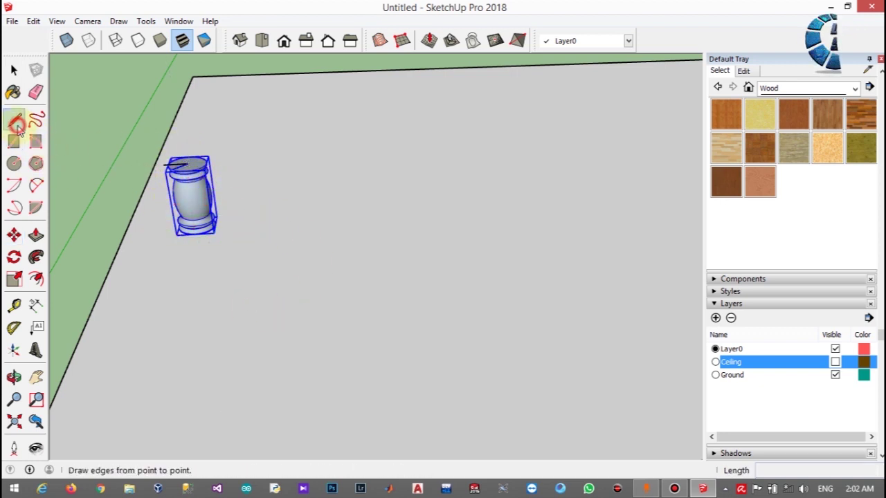
pyautogui.click(187, 164)
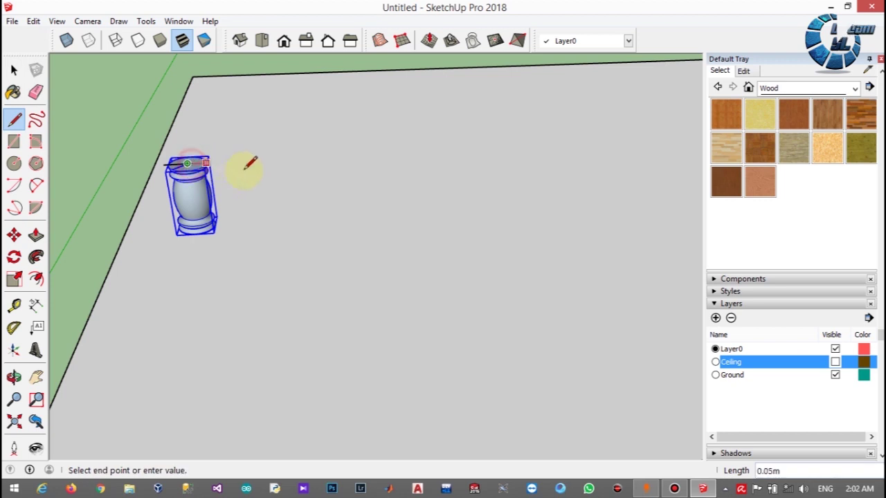
pyautogui.click(546, 147)
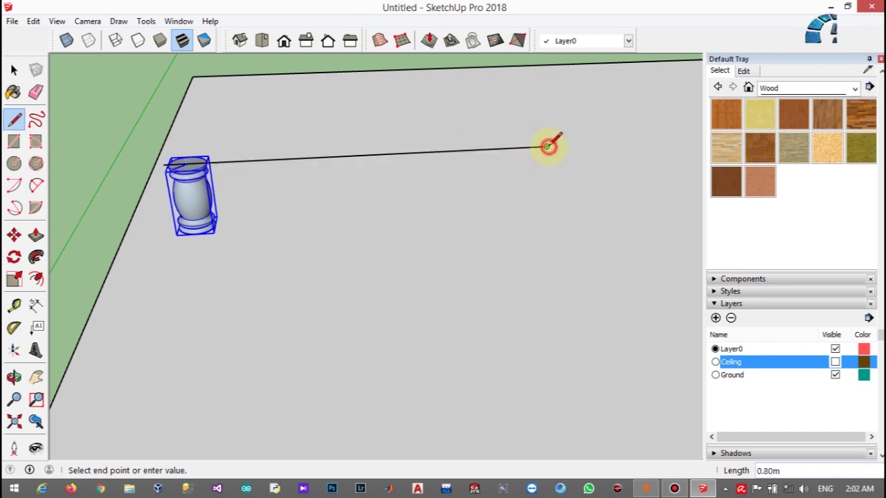
pyautogui.press('Escape')
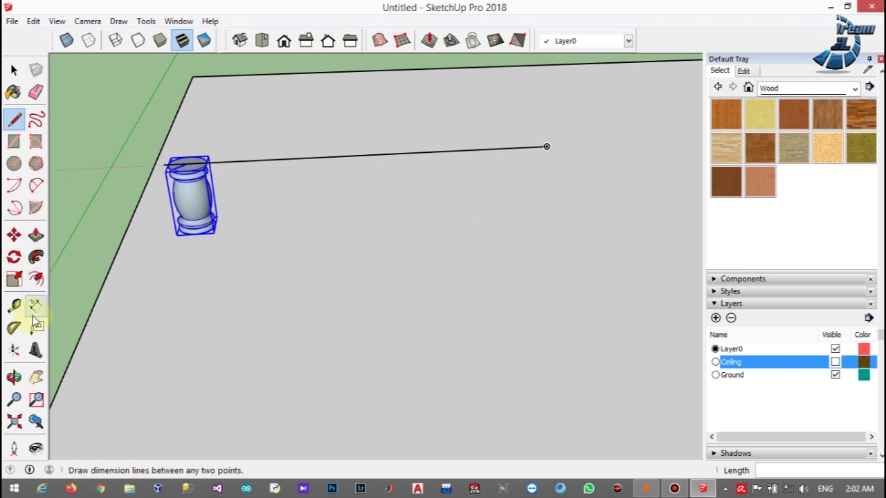
# - Try a guide point 0.08 m from the baluster's top centre along the long line, and delete it
pyautogui.click(14, 305)
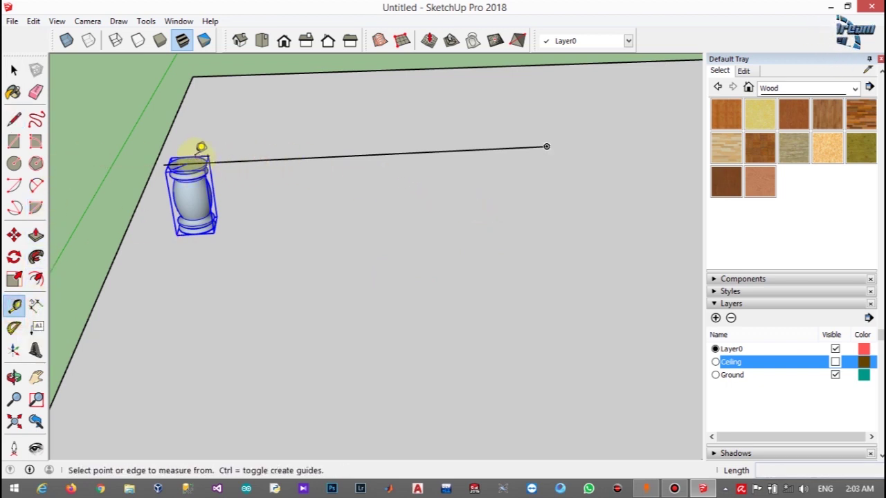
pyautogui.click(187, 163)
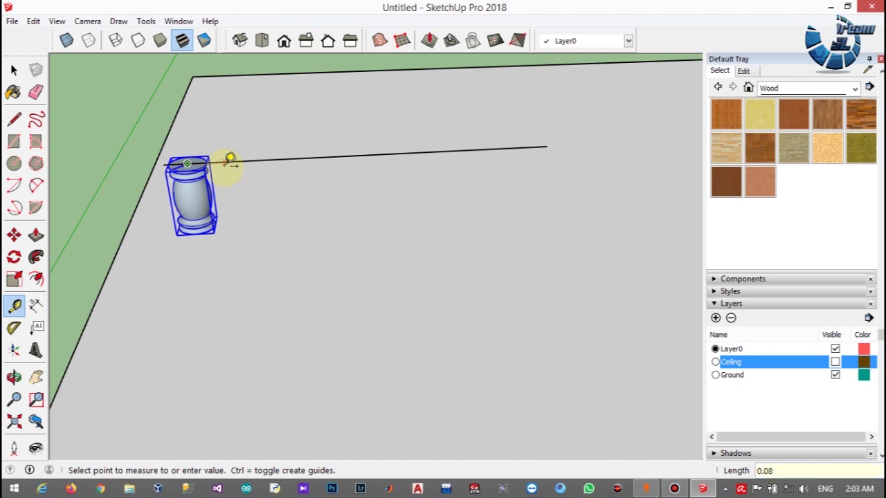
pyautogui.click(231, 159)
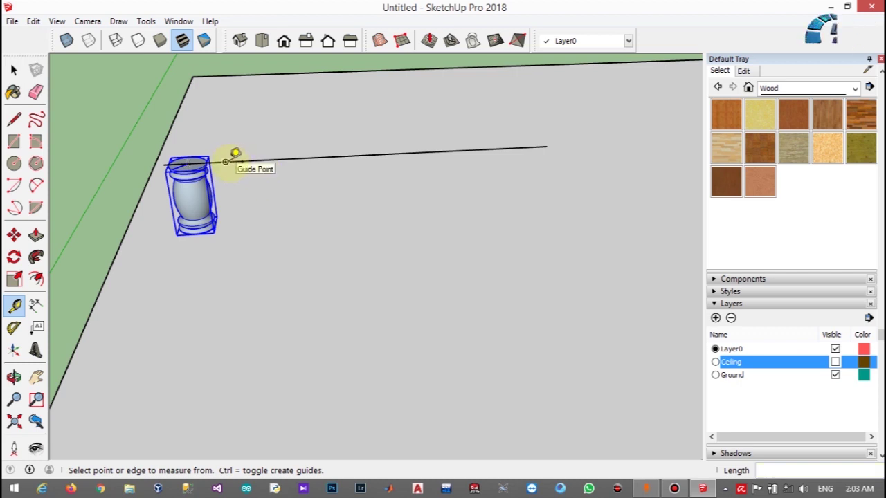
pyautogui.click(14, 70)
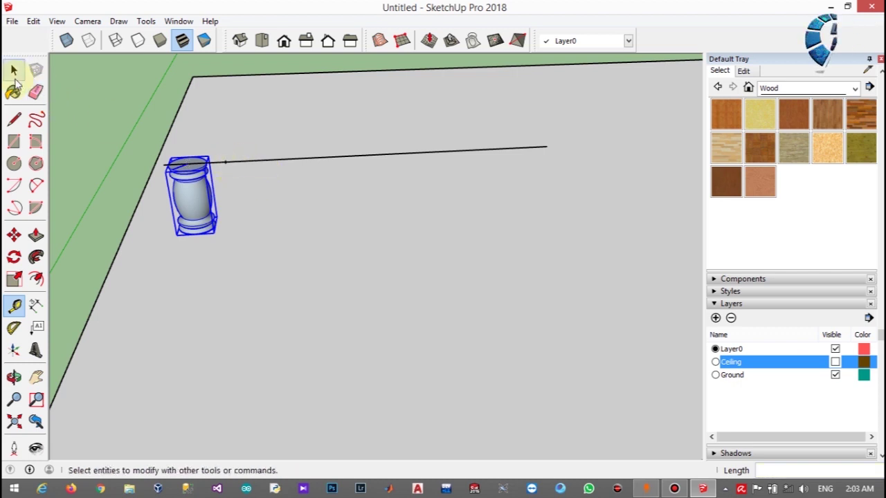
pyautogui.click(225, 163)
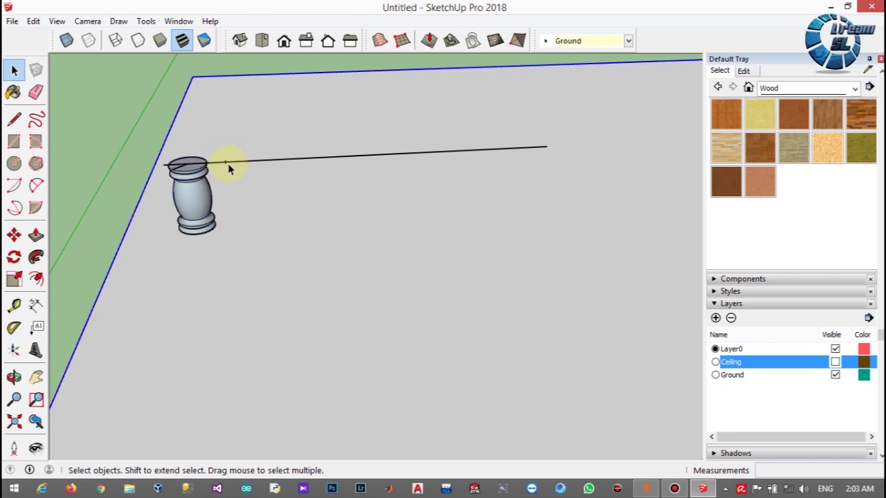
pyautogui.scroll(5, 225, 163)
pyautogui.scroll(-4, 225, 162)
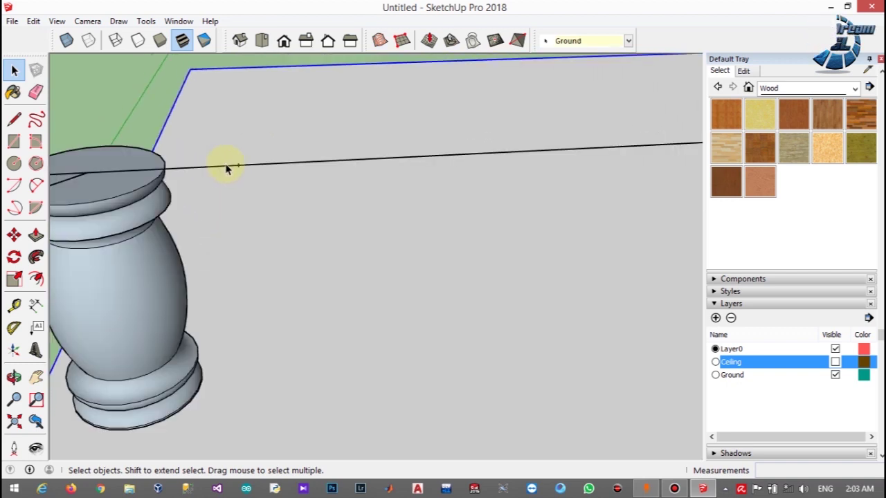
pyautogui.click(229, 165)
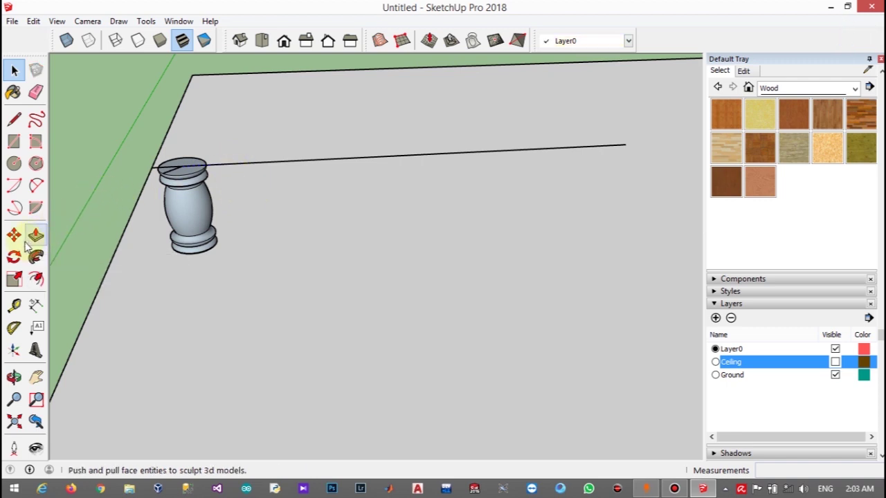
# - Place three successive guide points 0.1 m apart along the long line, starting from the baluster's top centre
pyautogui.click(14, 305)
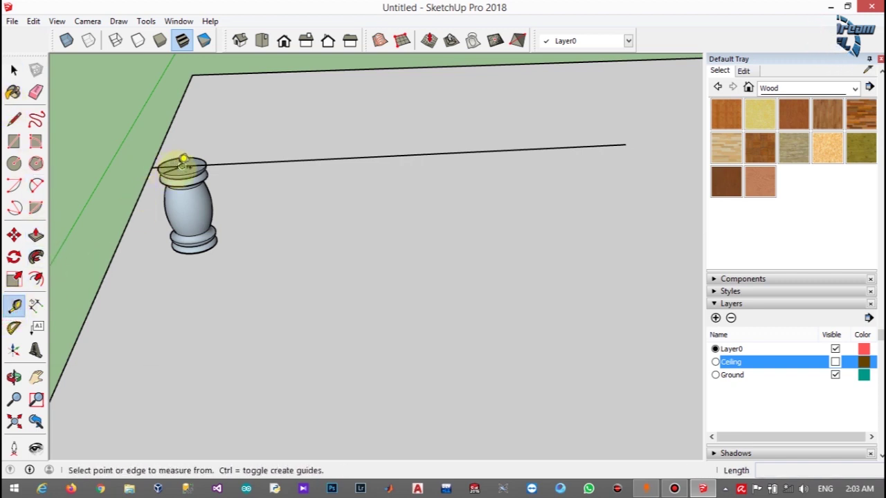
pyautogui.click(182, 165)
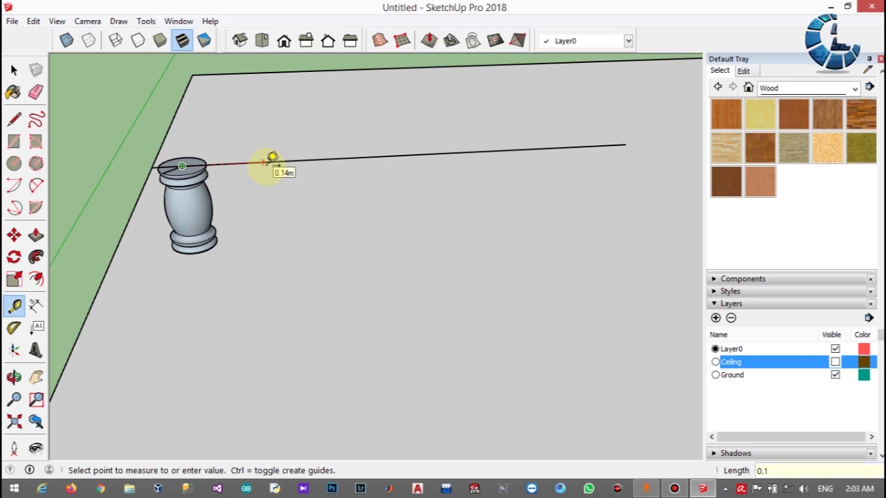
pyautogui.write('0.1')
pyautogui.press('Return')
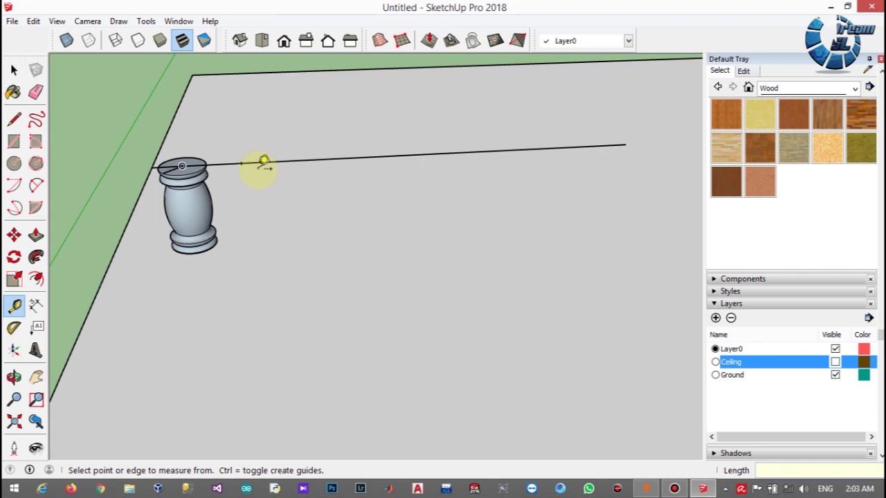
pyautogui.click(241, 163)
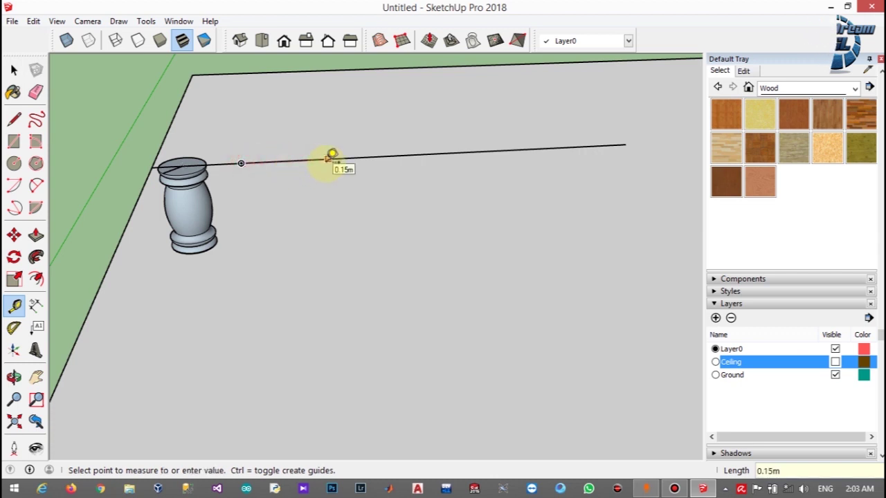
pyautogui.press('Return')
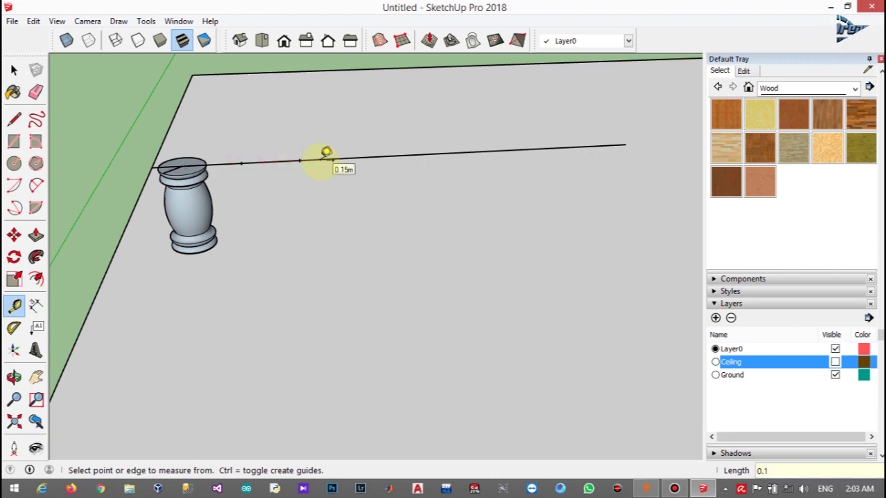
pyautogui.click(300, 160)
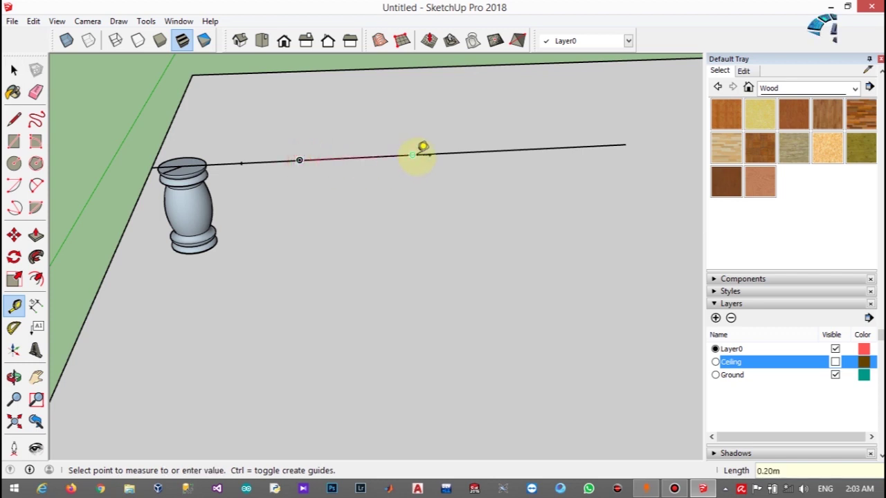
pyautogui.press('Return')
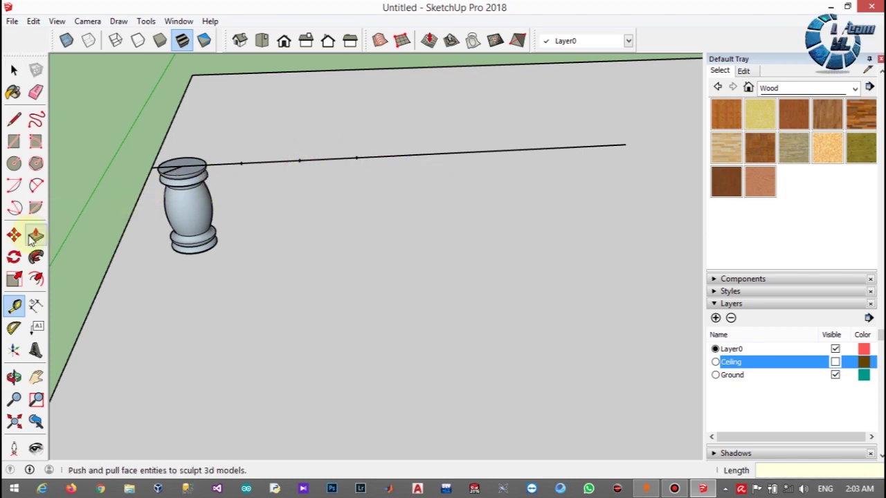
# - Copy the baluster by its top centre to the first guide point, 0.10 m along the line
pyautogui.click(13, 70)
pyautogui.click(178, 201)
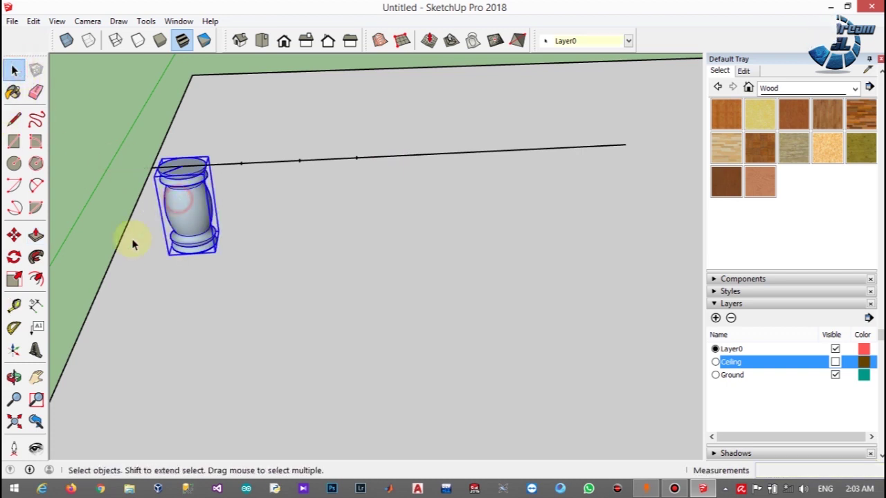
pyautogui.click(12, 240)
pyautogui.scroll(3, 177, 170)
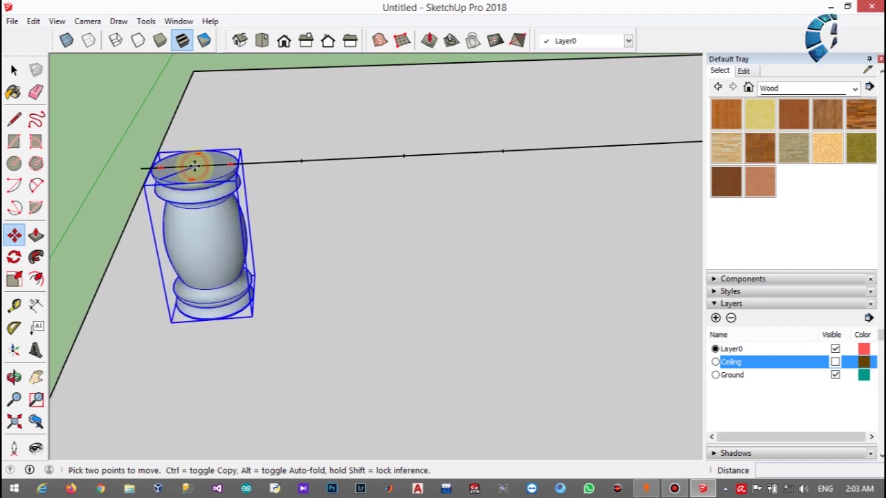
pyautogui.press('ctrl')
pyautogui.click(195, 166)
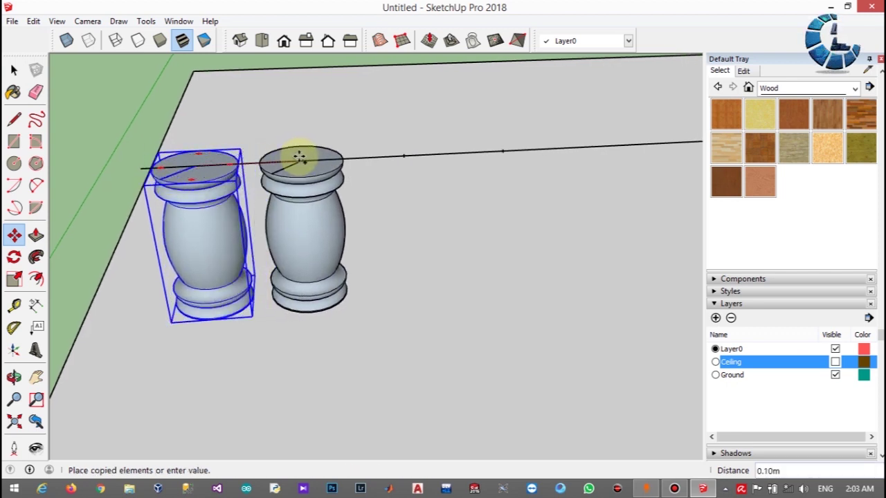
pyautogui.click(300, 160)
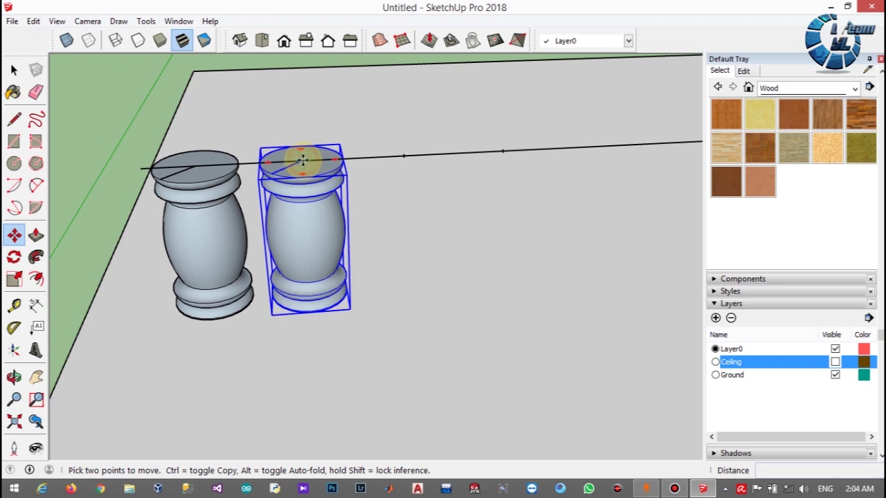
# - Copy the second baluster by its top centre to the next guide point, 0.10 m further along the line
pyautogui.click(303, 162)
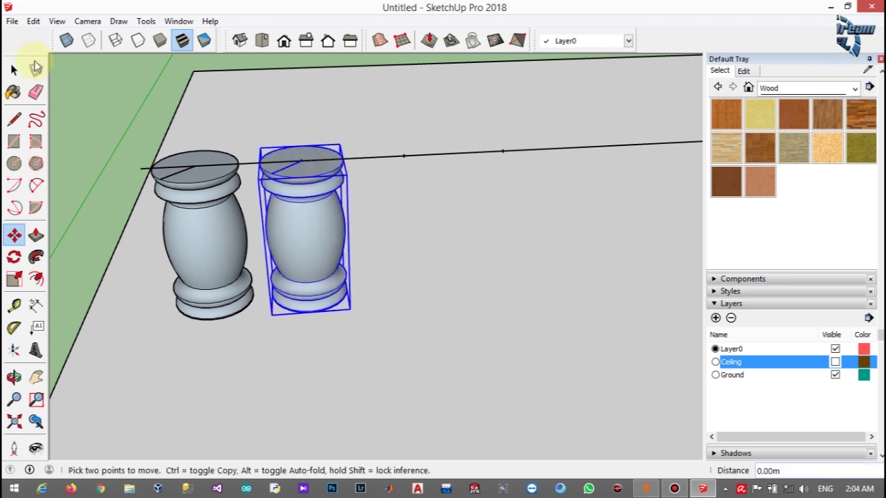
pyautogui.click(14, 69)
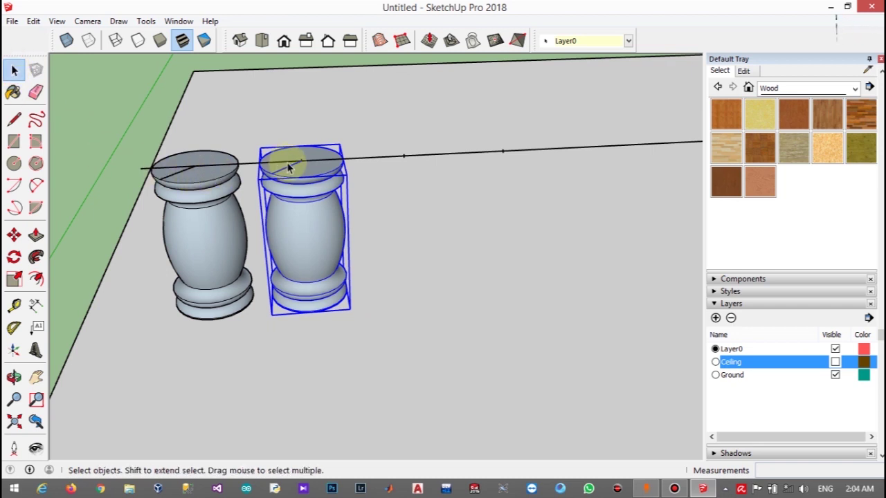
pyautogui.click(14, 235)
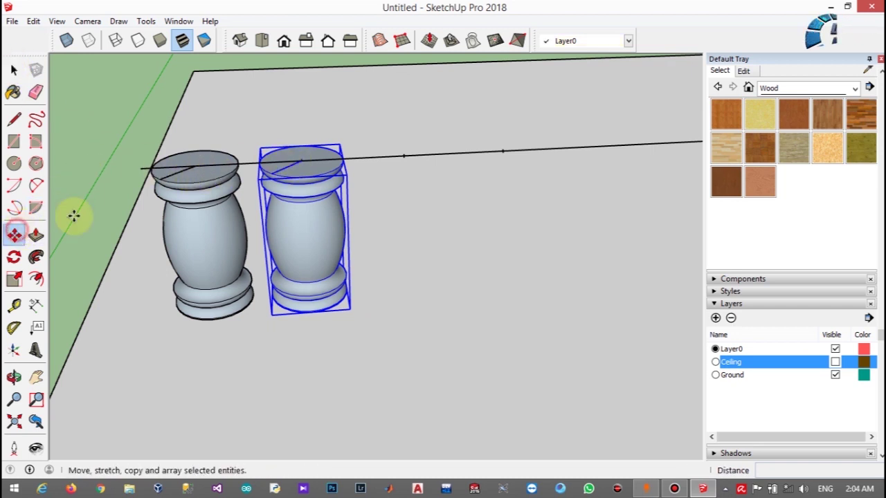
pyautogui.click(300, 160)
pyautogui.press('ctrl')
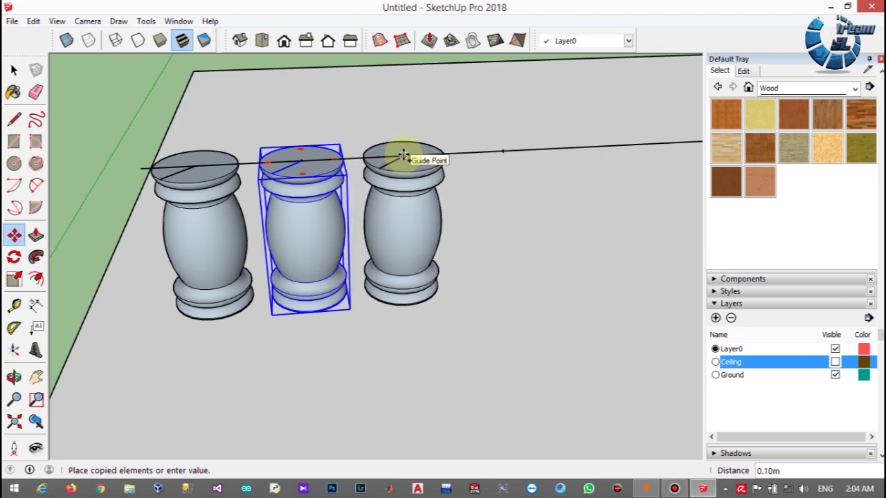
pyautogui.click(403, 154)
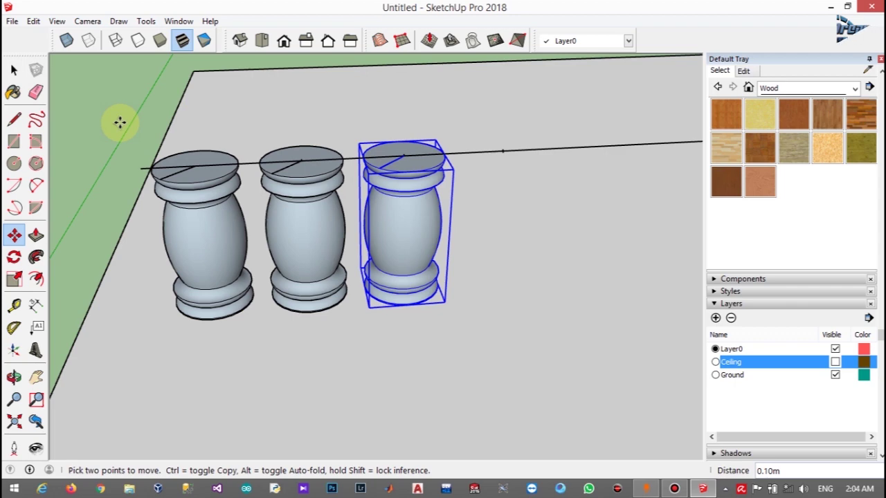
# - Copy the third baluster by its top centre to the last guide point, 0.10 m further, completing the row of four
pyautogui.hotkey('ctrl', 't')
pyautogui.click(15, 71)
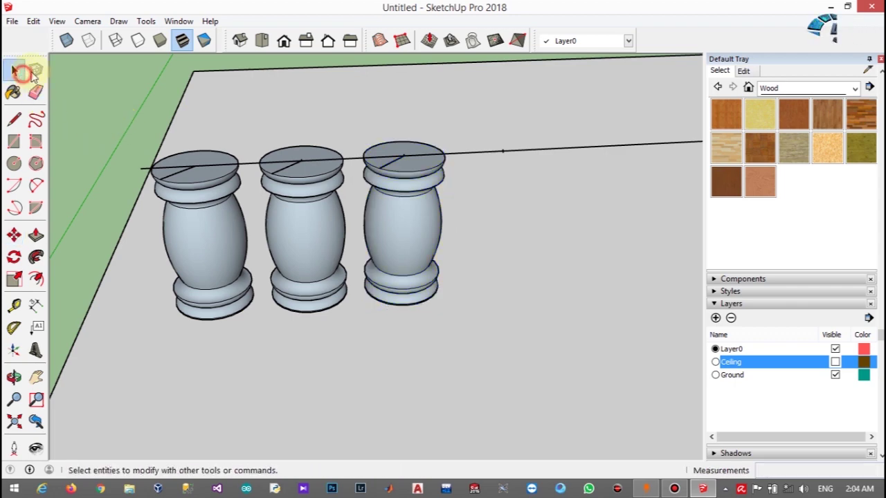
pyautogui.click(407, 221)
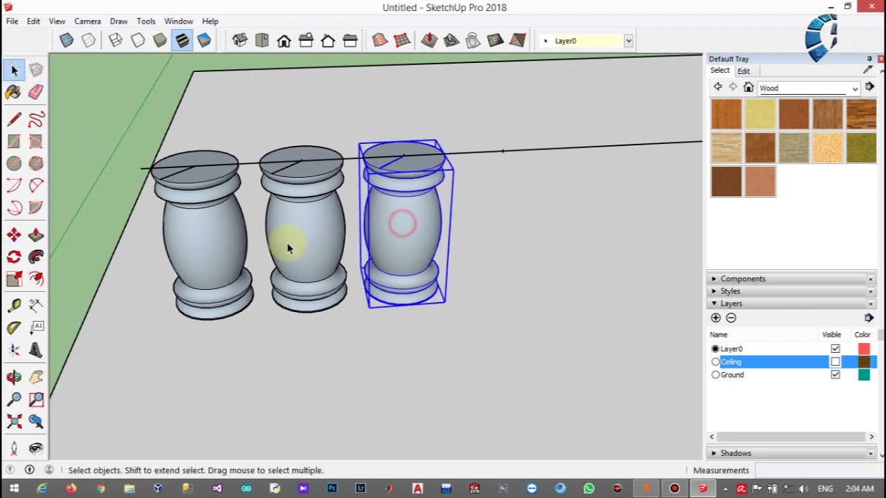
pyautogui.click(14, 235)
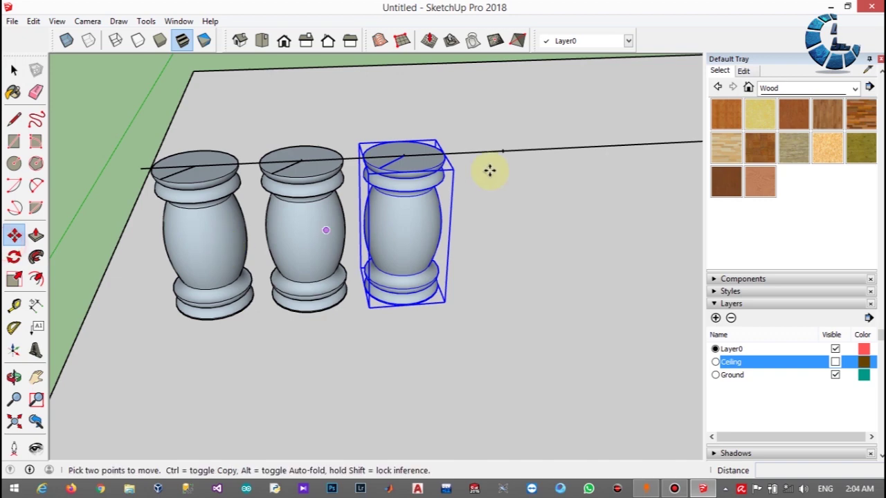
pyautogui.click(402, 154)
pyautogui.press('ctrl')
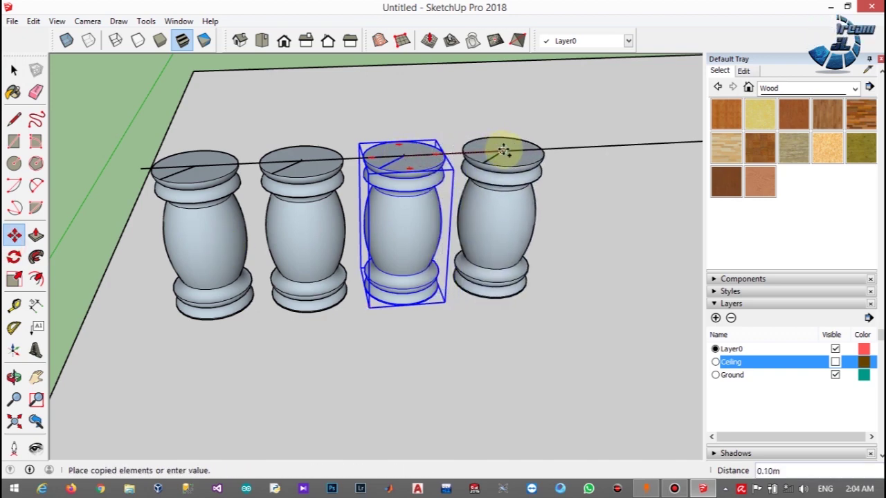
pyautogui.click(503, 151)
# - Delete all segments of the long construction line running through the tops of the four balusters, including the short stub beyond the first one
pyautogui.scroll(-8, 504, 151)
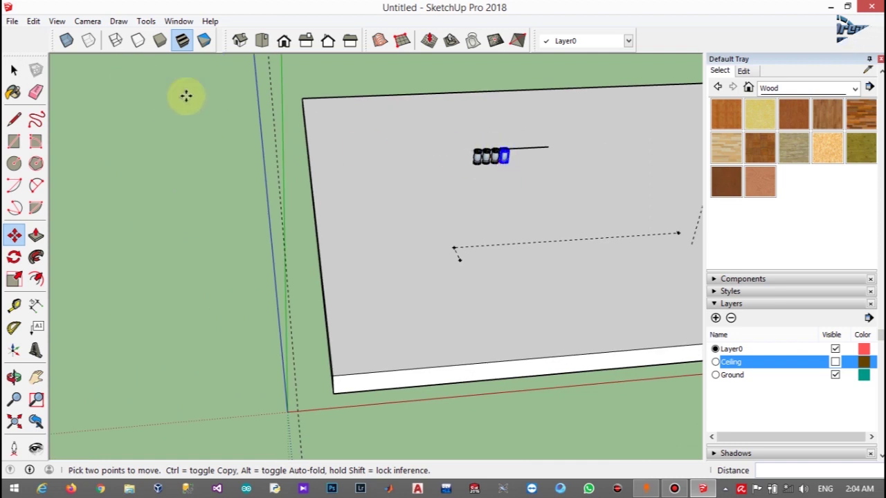
pyautogui.click(14, 70)
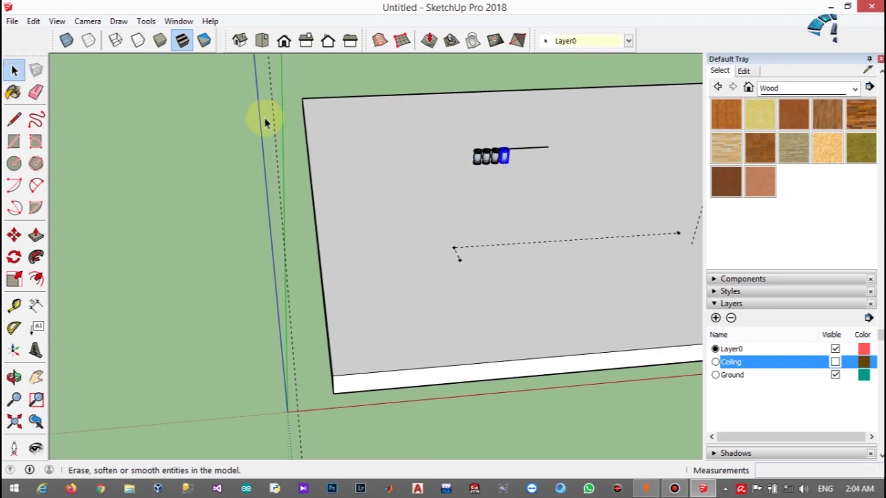
pyautogui.click(527, 148)
pyautogui.scroll(6, 528, 149)
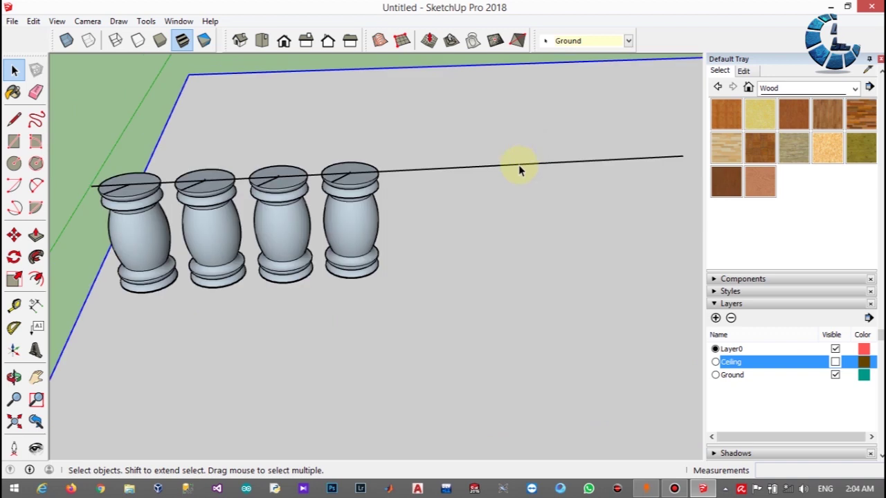
pyautogui.click(518, 166)
pyautogui.press('Delete')
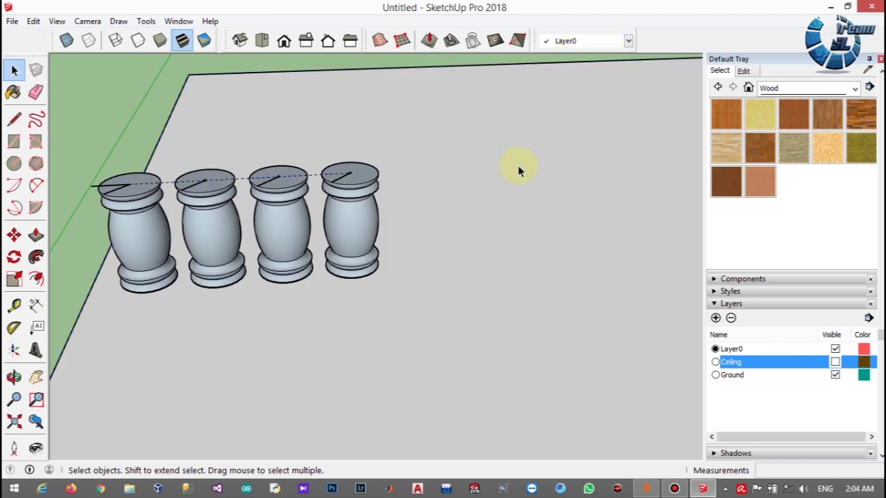
pyautogui.click(311, 178)
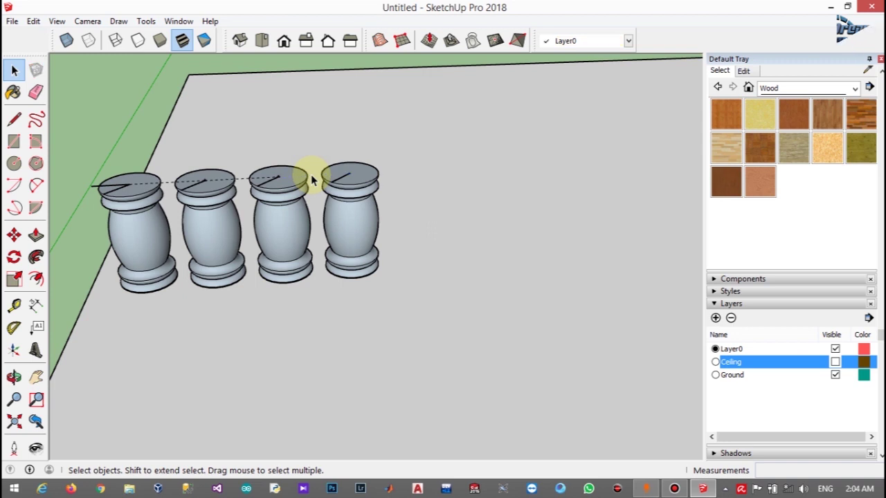
pyautogui.click(236, 184)
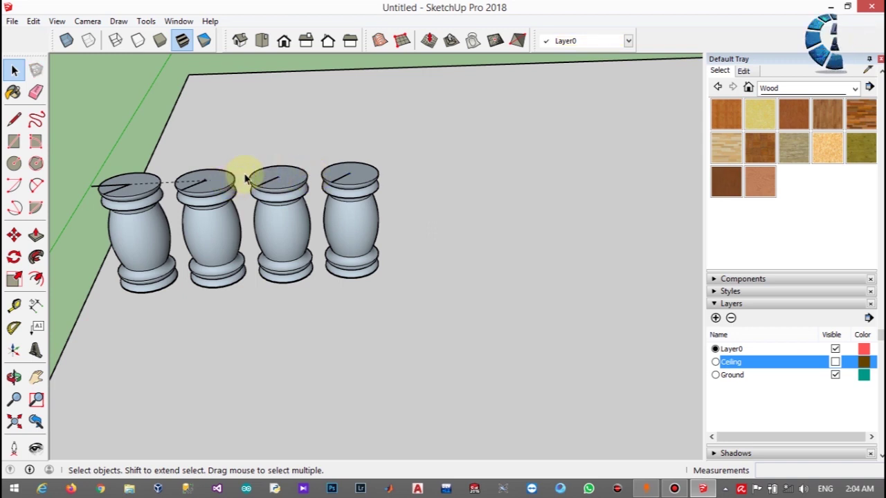
pyautogui.click(167, 180)
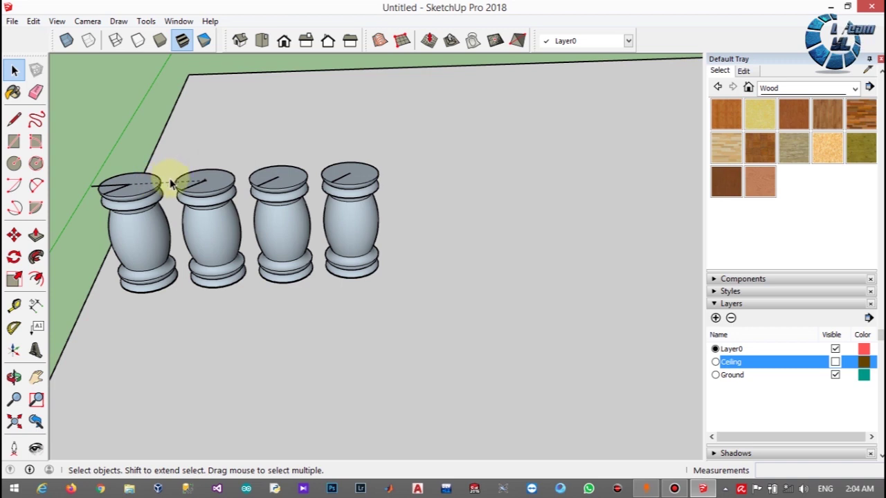
pyautogui.click(172, 190)
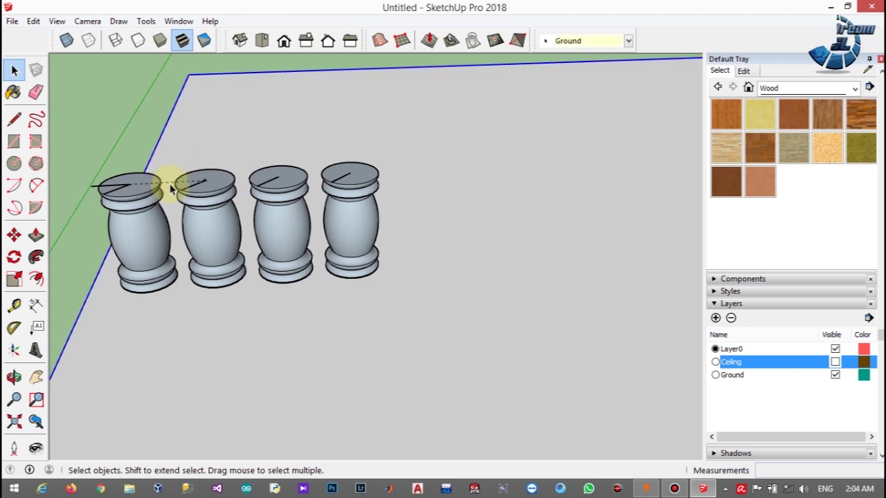
pyautogui.click(171, 187)
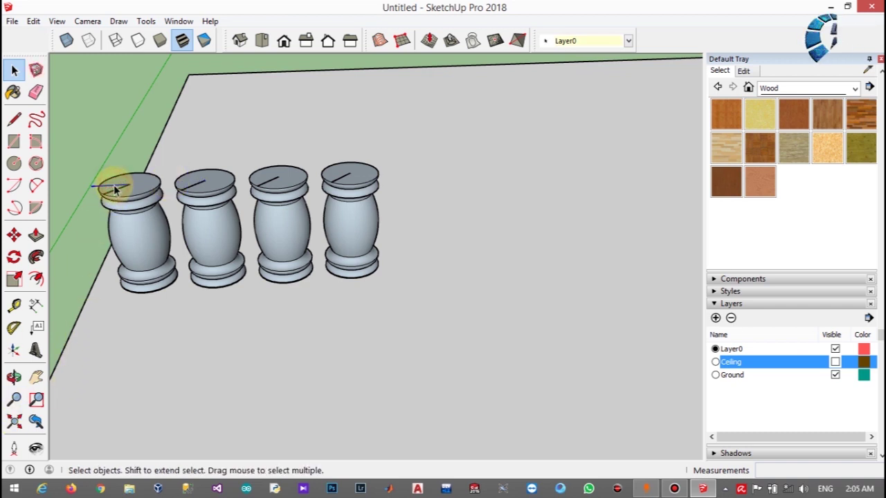
# - Unhide all hidden geometry so the walls and window frames are shown around the balusters
pyautogui.click(33, 21)
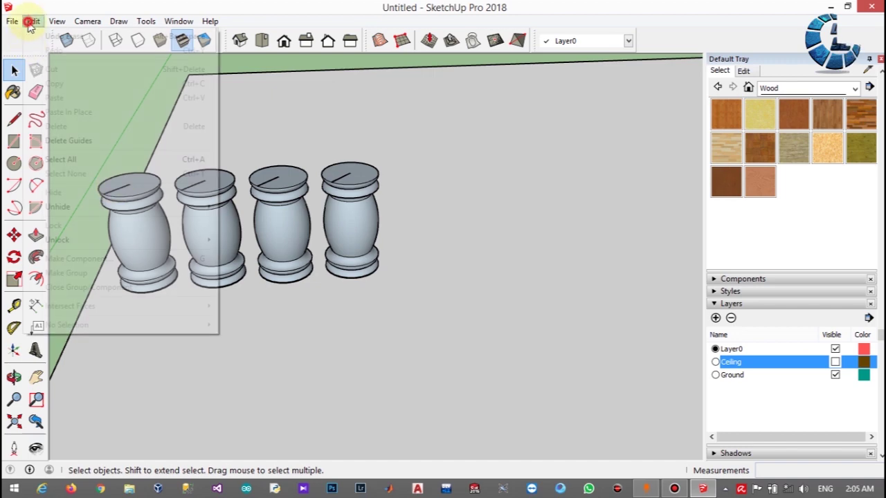
pyautogui.moveTo(111, 214)
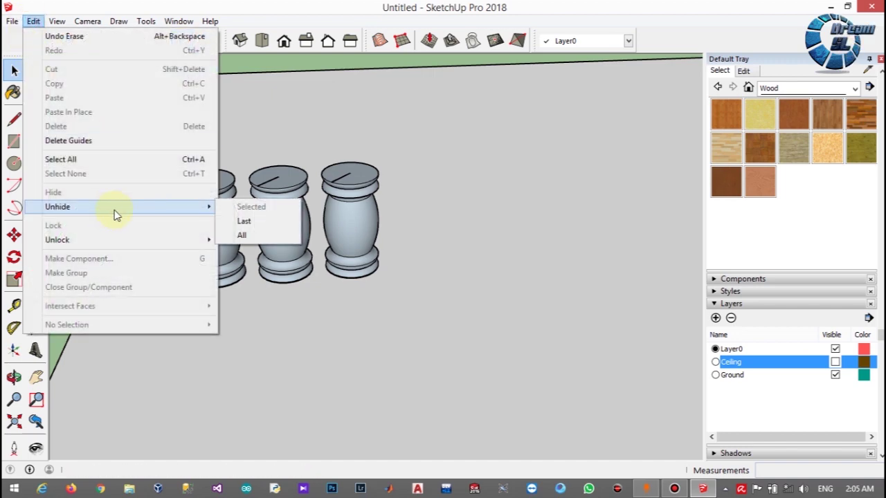
pyautogui.click(278, 236)
# - Draw a rectangle filling the lower opening of the window with the balusters, between opposite corners of the inner frame's outer edge
pyautogui.scroll(-3, 276, 237)
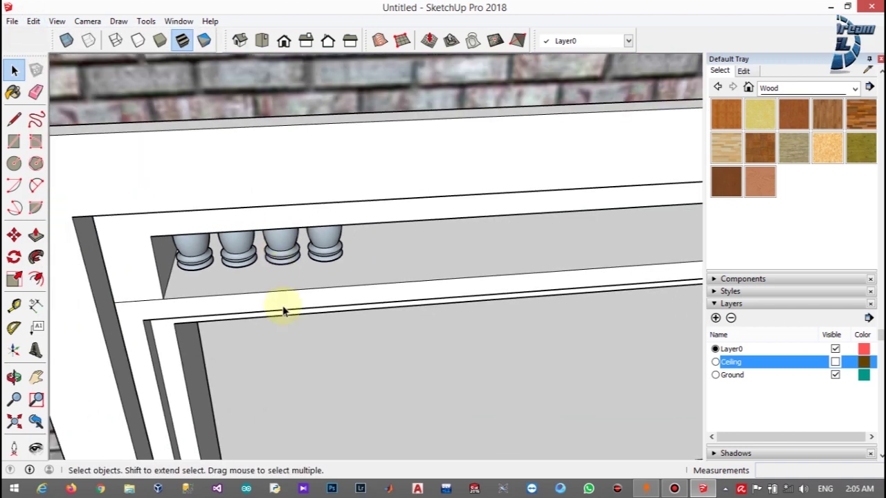
pyautogui.moveTo(283, 306); pyautogui.dragTo(314, 147, button='middle')
pyautogui.scroll(-8, 323, 251)
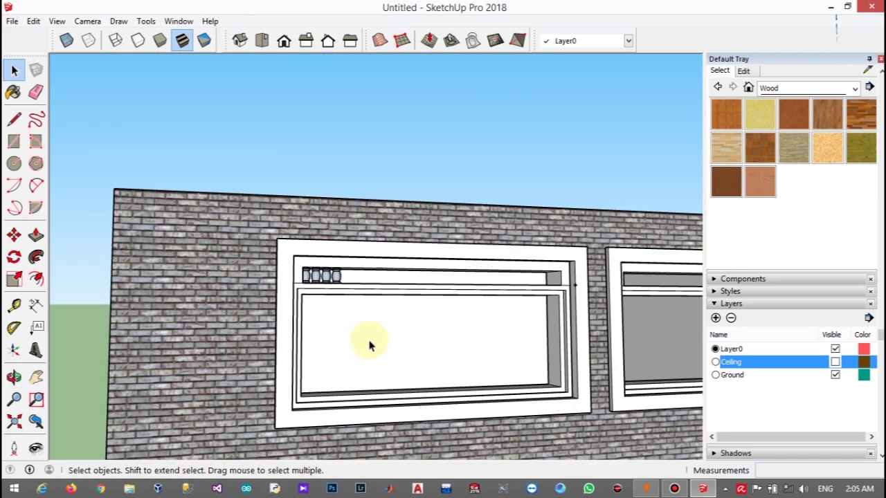
pyautogui.moveTo(366, 356); pyautogui.dragTo(356, 388, button='middle')
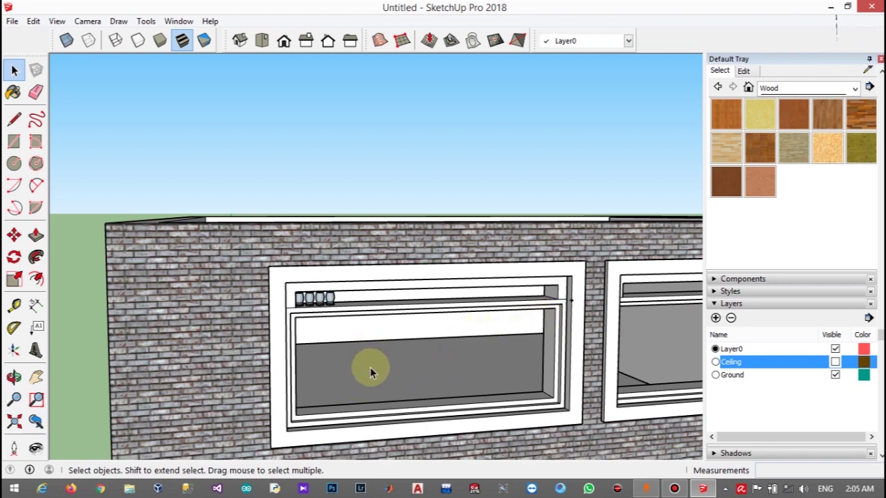
pyautogui.scroll(3, 278, 367)
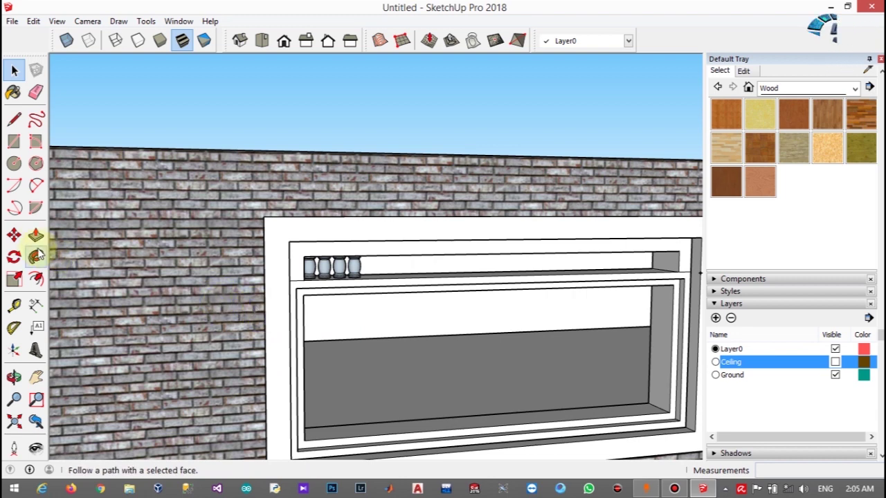
pyautogui.click(14, 141)
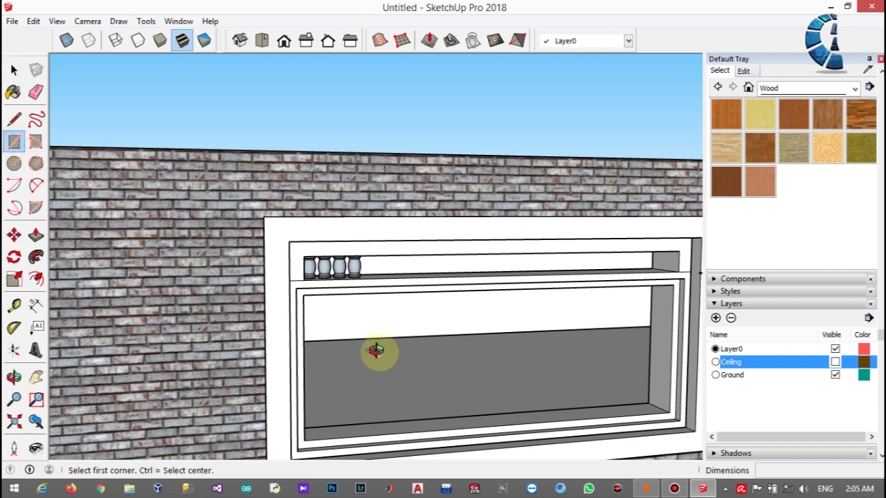
pyautogui.moveTo(375, 350); pyautogui.dragTo(238, 317, button='middle')
pyautogui.scroll(5, 204, 293)
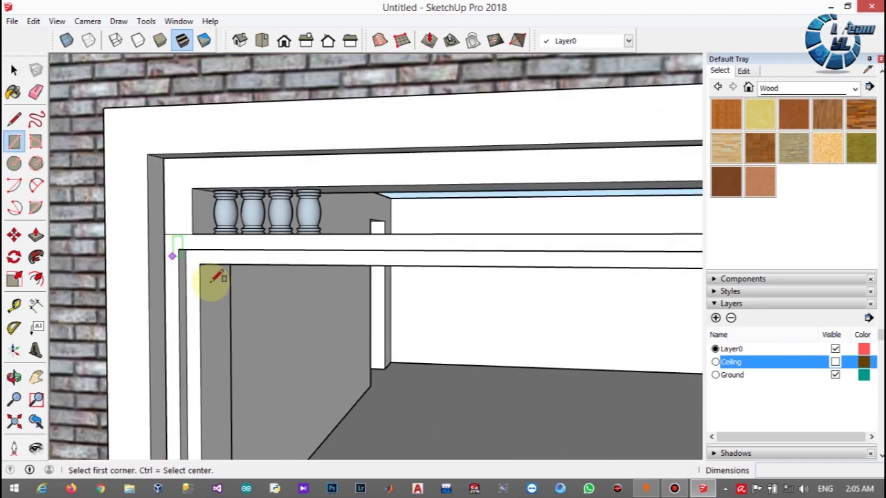
pyautogui.moveTo(217, 276); pyautogui.dragTo(279, 237, button='middle')
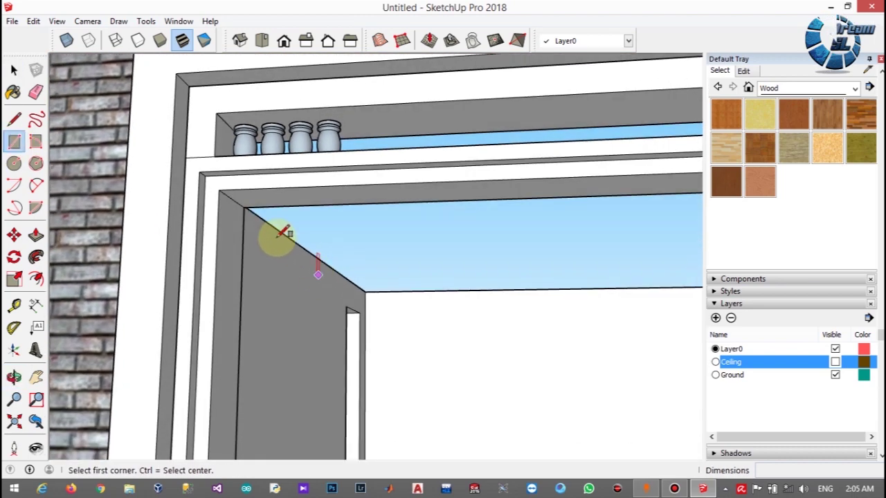
pyautogui.click(202, 178)
pyautogui.scroll(-8, 388, 294)
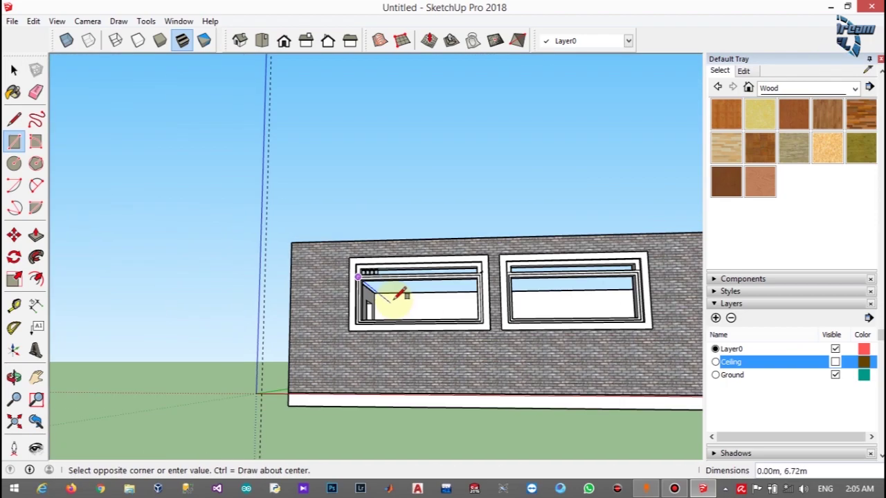
pyautogui.moveTo(445, 306)
pyautogui.mouseDown(button='middle')
pyautogui.moveTo(536, 385)
pyautogui.moveTo(478, 301)
pyautogui.mouseUp(button='middle')
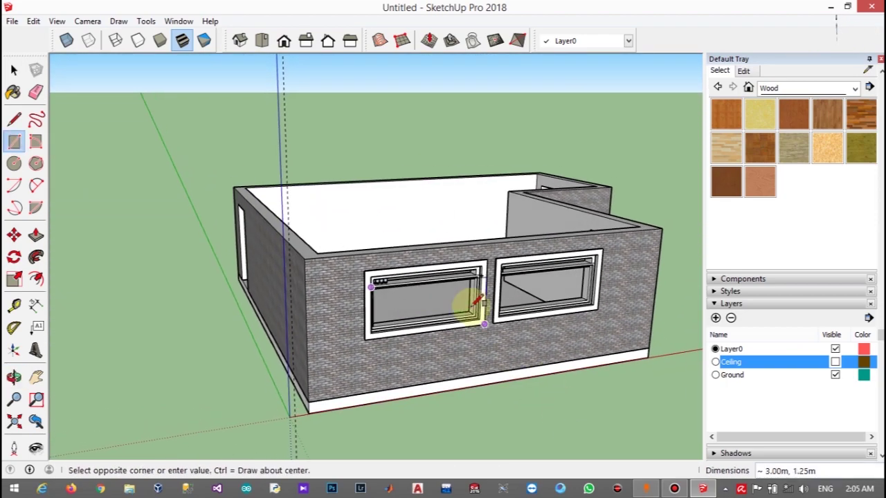
pyautogui.scroll(10, 474, 308)
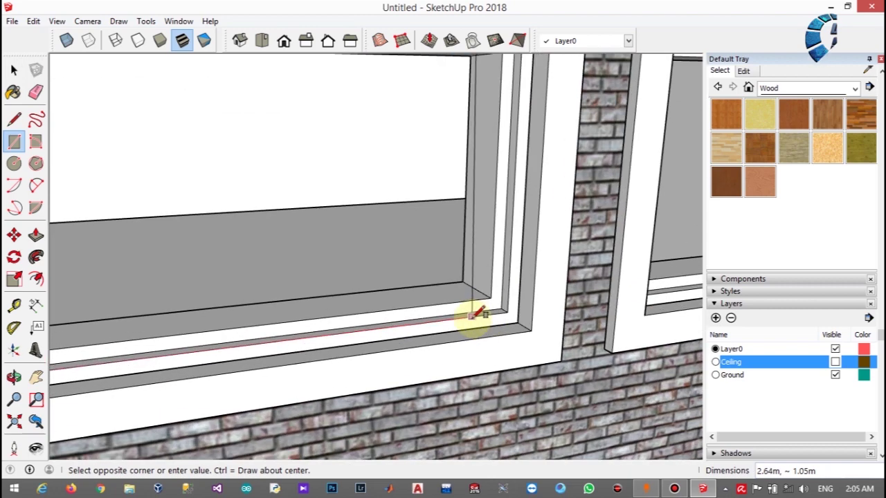
pyautogui.click(504, 304)
# - Paint the window pane with Mirror 02 from the Glass and Mirrors materials and undo the fill
pyautogui.scroll(-10, 462, 296)
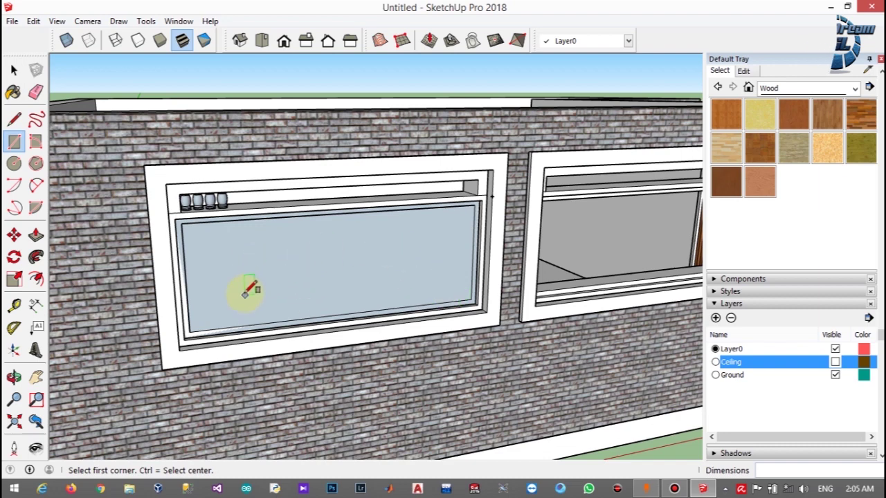
pyautogui.scroll(6, 209, 293)
pyautogui.scroll(-2, 311, 362)
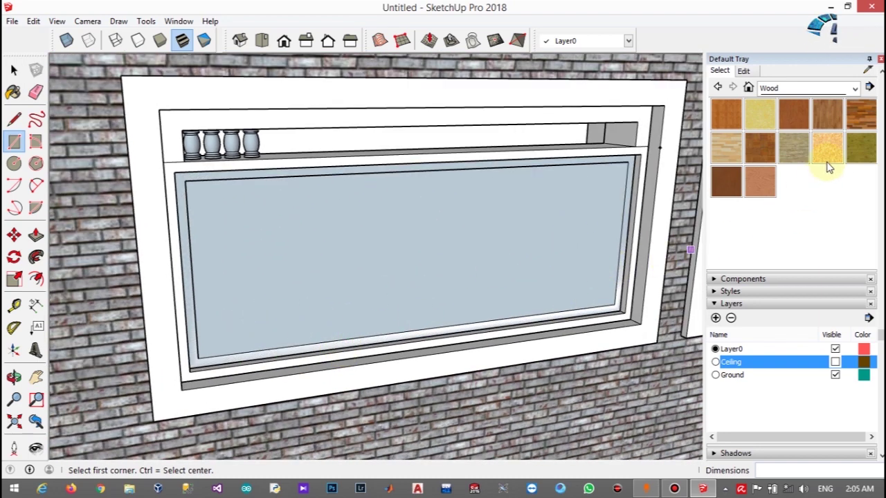
pyautogui.click(857, 88)
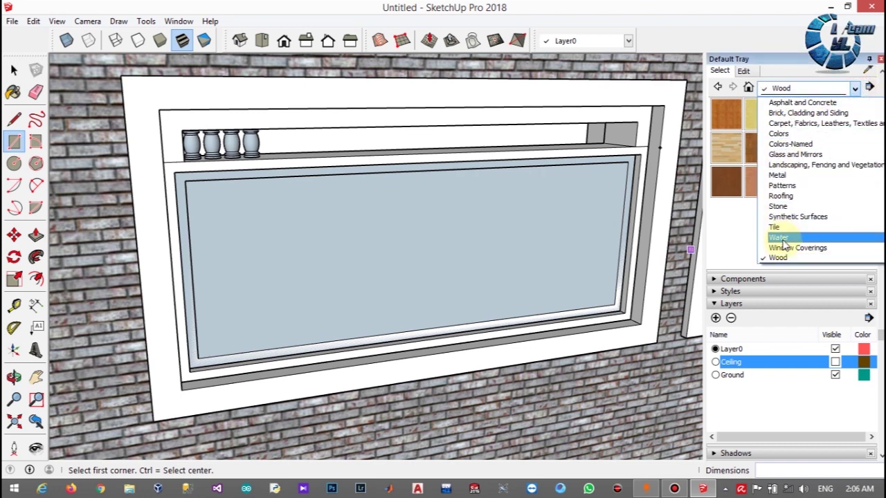
pyautogui.click(788, 156)
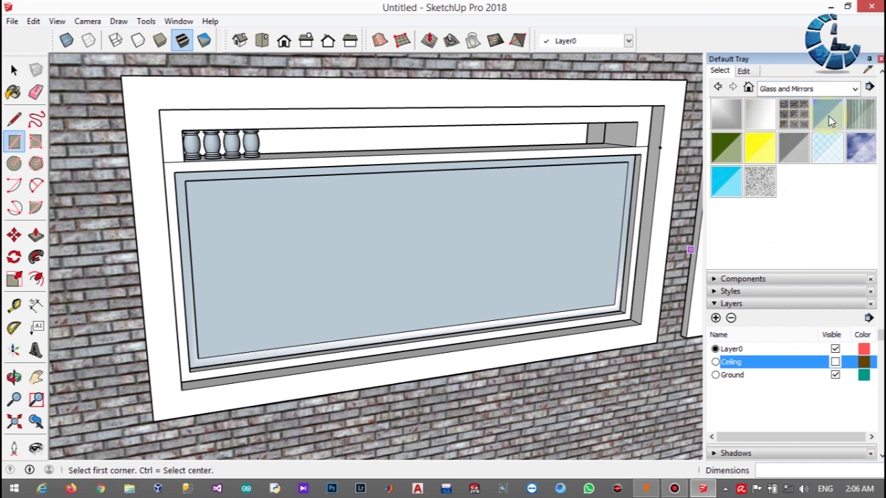
pyautogui.click(760, 114)
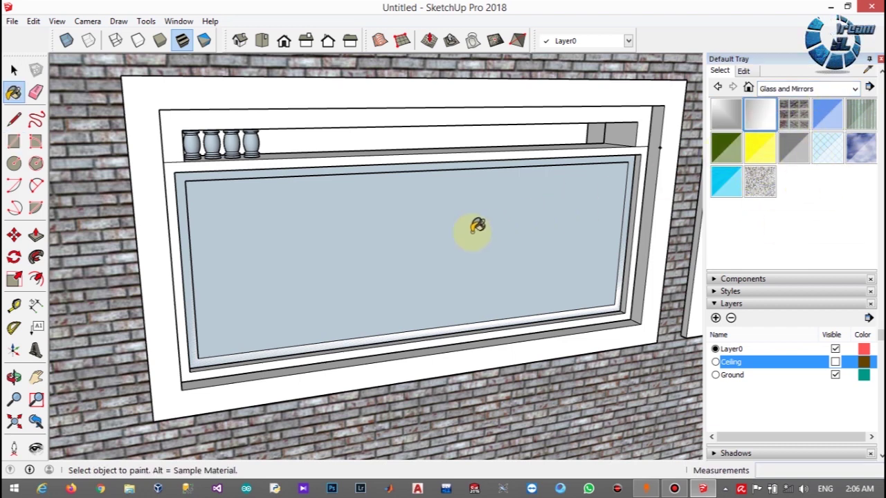
pyautogui.click(474, 231)
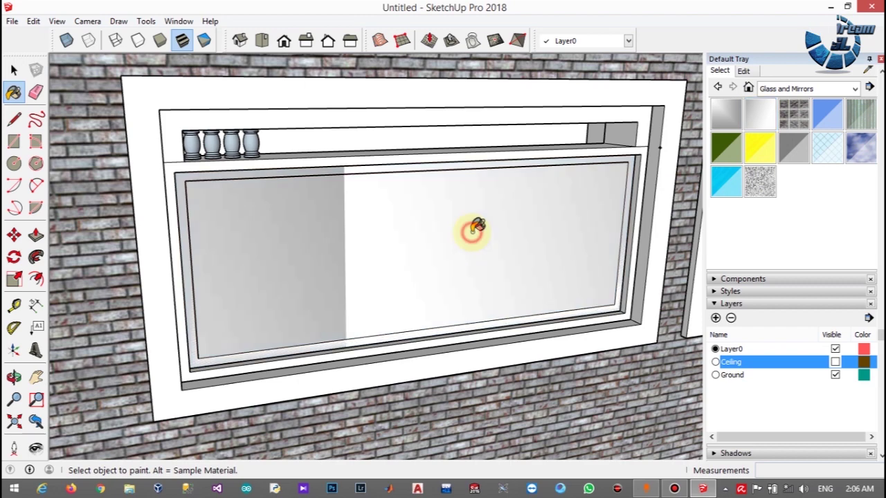
pyautogui.keyDown('ctrl'); pyautogui.click(271, 234); pyautogui.keyUp('ctrl')
pyautogui.moveTo(271, 235); pyautogui.dragTo(333, 222, button='middle')
pyautogui.scroll(-3, 332, 221)
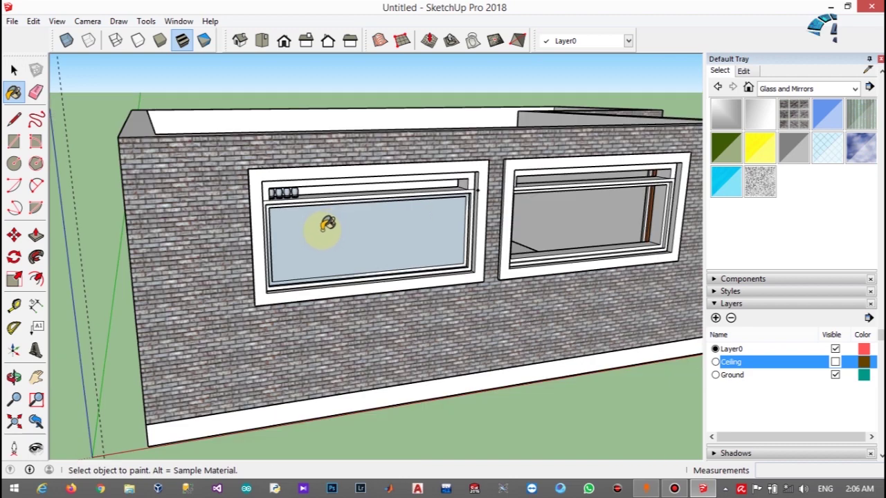
pyautogui.click(743, 72)
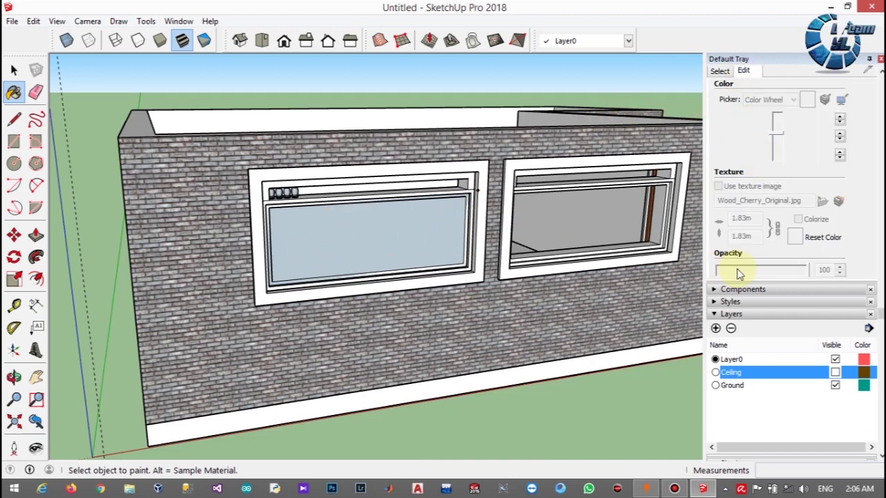
pyautogui.click(720, 72)
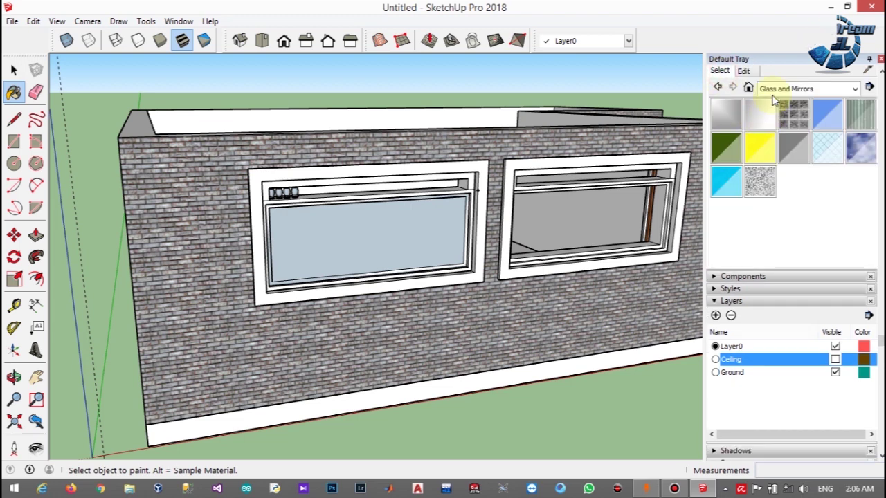
pyautogui.click(857, 90)
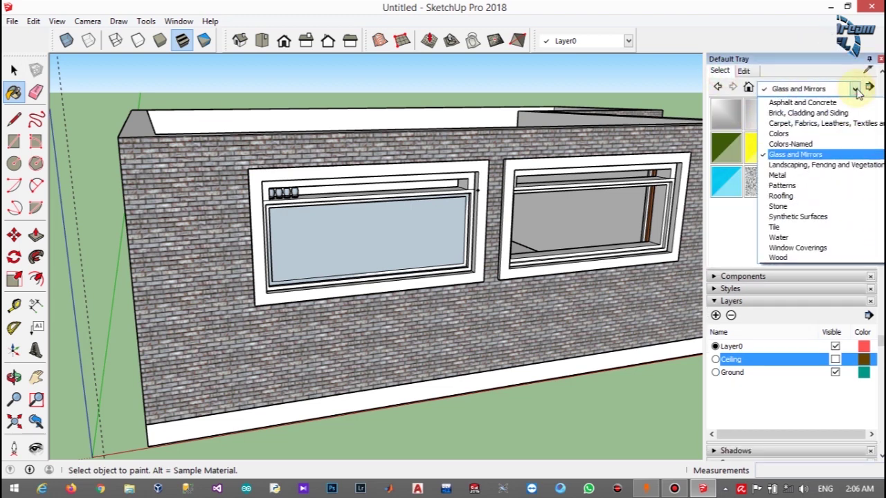
# - Select the window pane face together with its edges and paint it with the Mirror 02 material
pyautogui.click(14, 69)
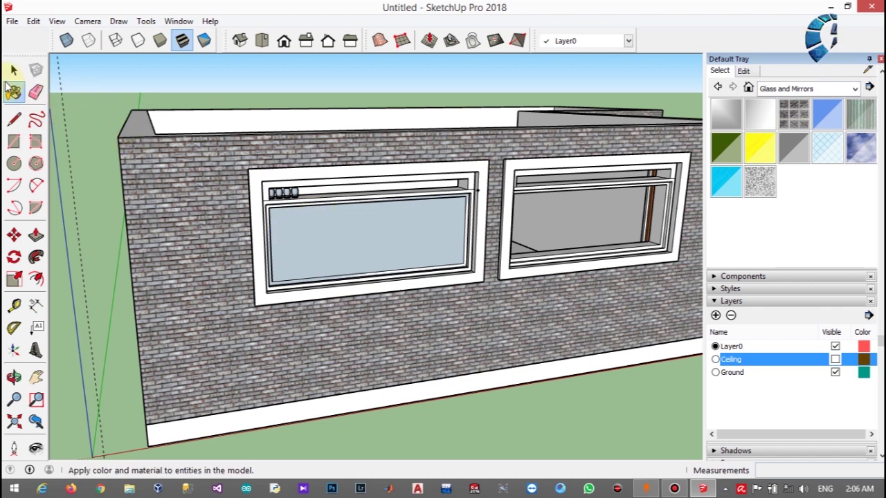
pyautogui.click(14, 70)
pyautogui.click(310, 232)
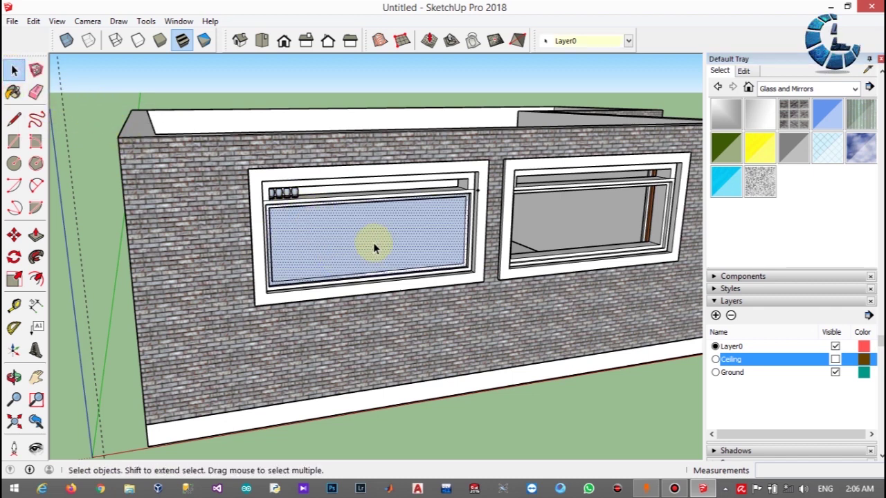
pyautogui.doubleClick(319, 235)
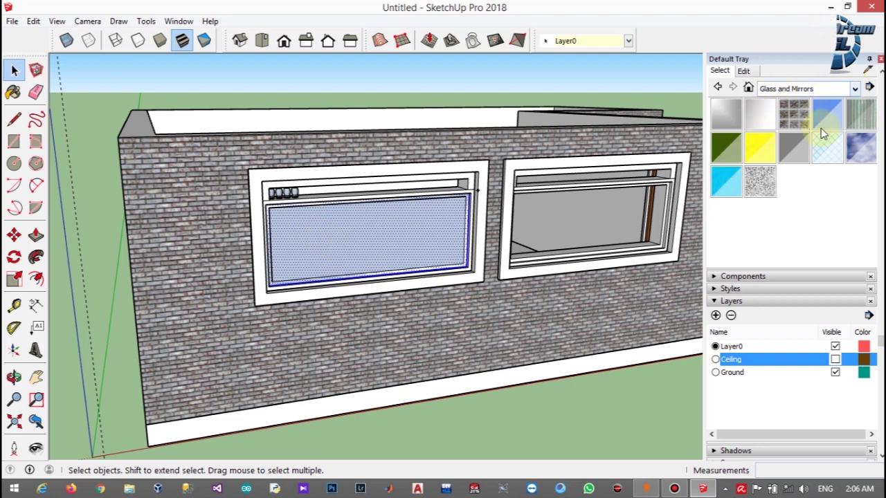
pyautogui.click(759, 115)
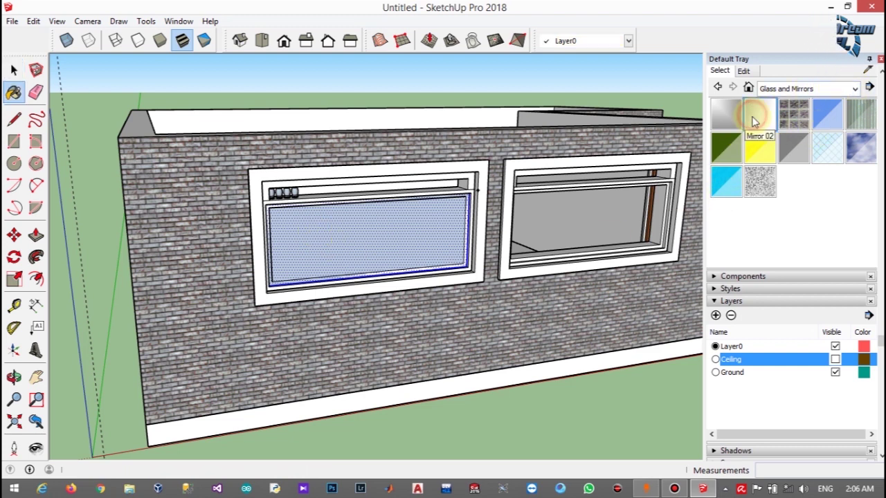
pyautogui.click(373, 242)
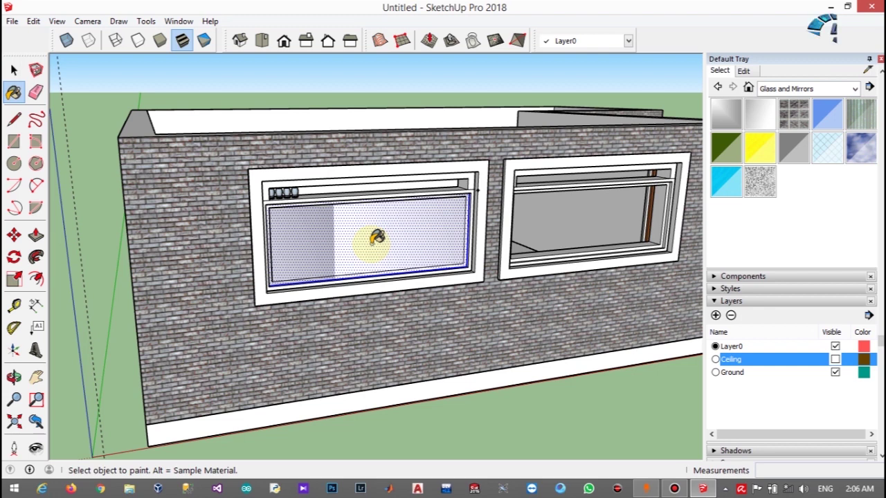
# - Tint the pane's Mirror 02 material blue-violet on the color wheel, lower its opacity to 83, and deselect the pane
pyautogui.click(742, 72)
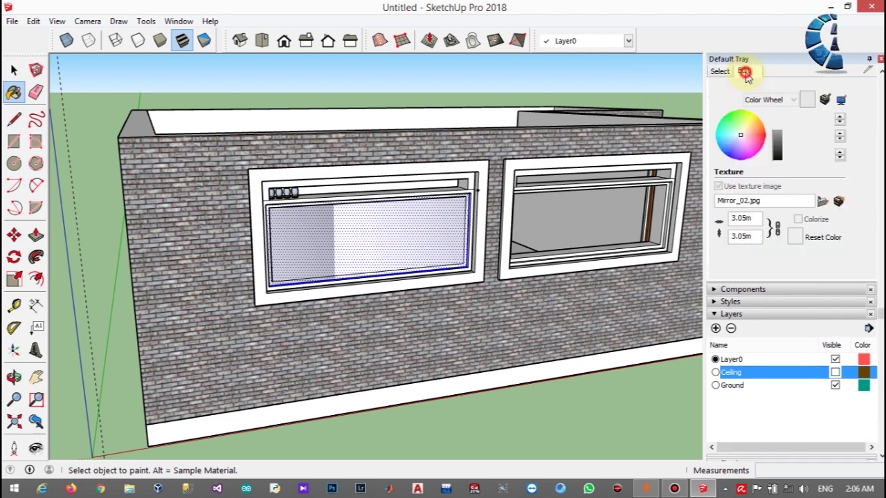
pyautogui.click(735, 155)
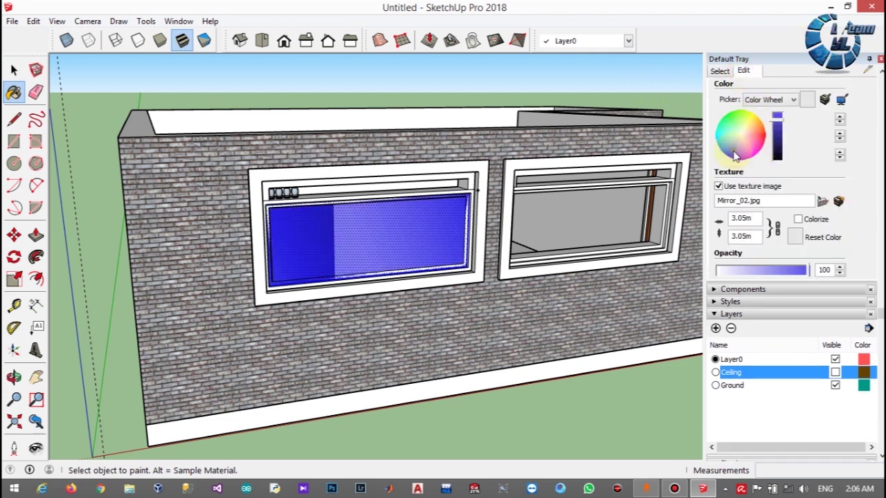
pyautogui.click(735, 155)
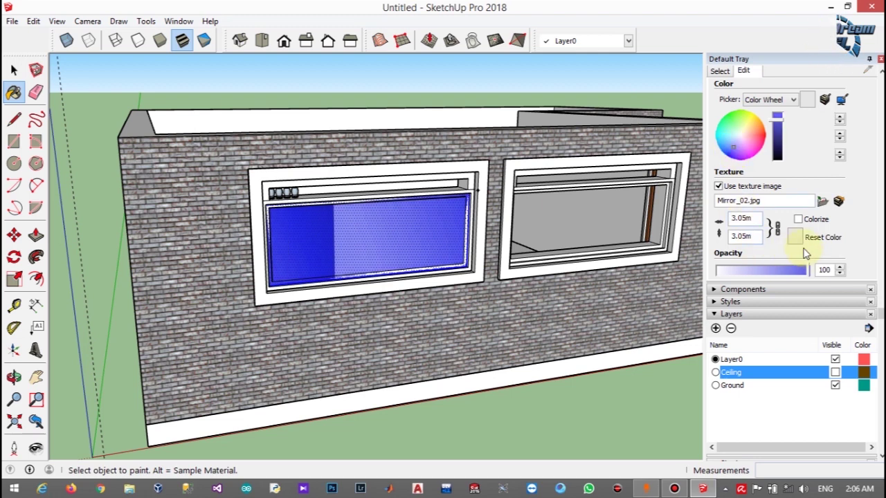
pyautogui.scroll(-2, 805, 254)
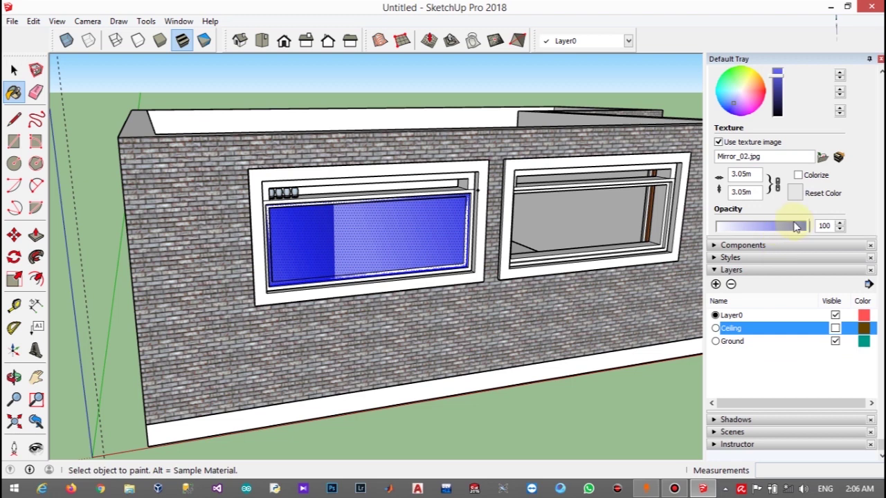
pyautogui.click(839, 228)
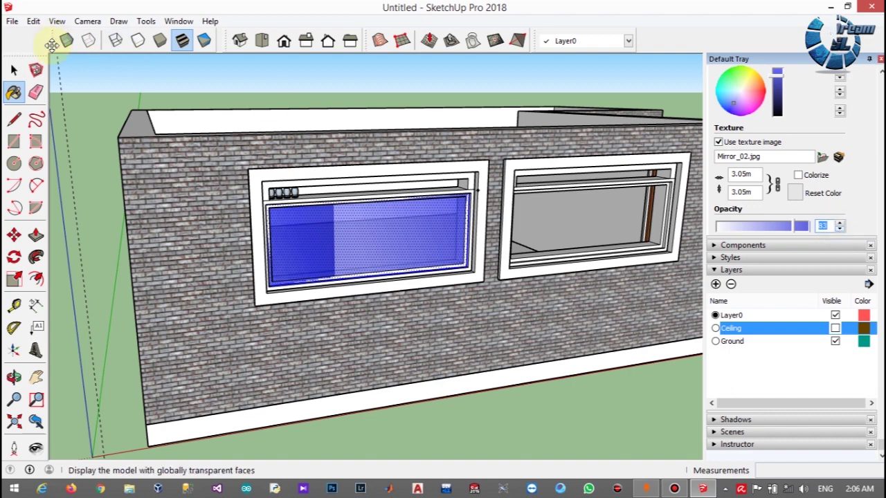
pyautogui.click(14, 69)
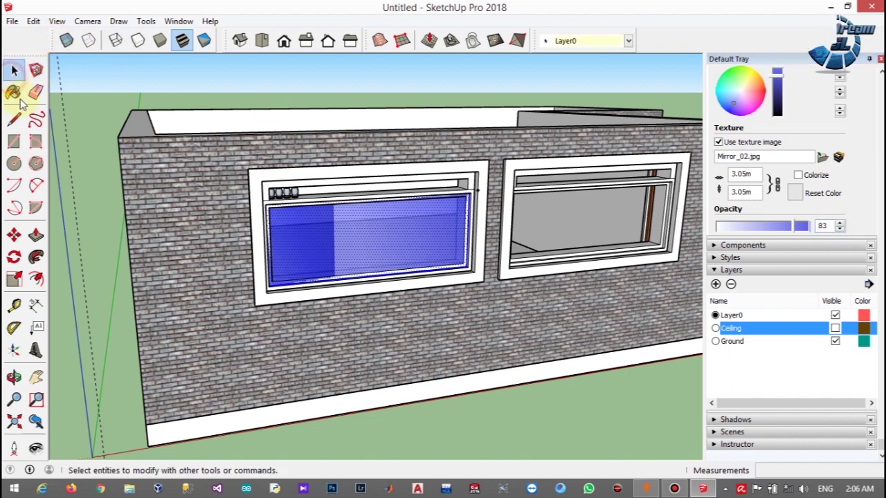
pyautogui.click(79, 154)
pyautogui.moveTo(436, 276); pyautogui.dragTo(237, 211, button='middle')
pyautogui.scroll(8, 184, 198)
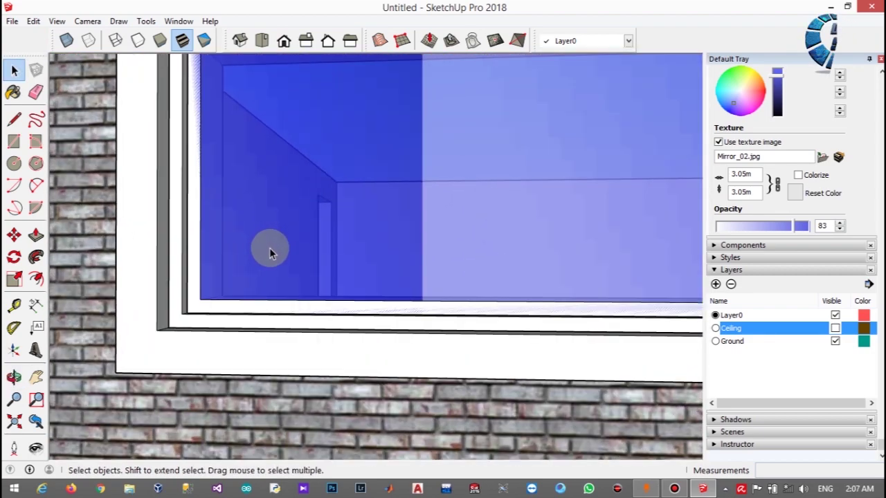
pyautogui.moveTo(269, 248); pyautogui.dragTo(340, 293, button='middle')
pyautogui.scroll(-5, 344, 290)
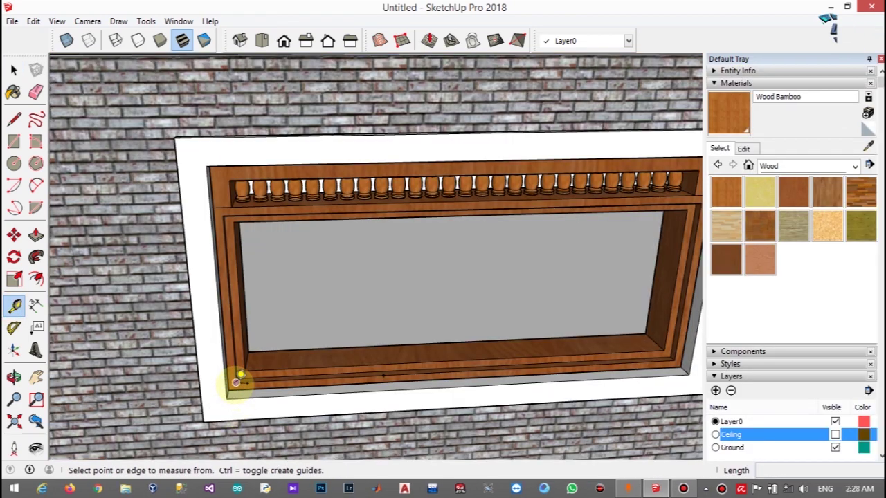
# - Place a guide point 0.9 m along the lower inner frame edge, measured from its left corner
pyautogui.click(235, 383)
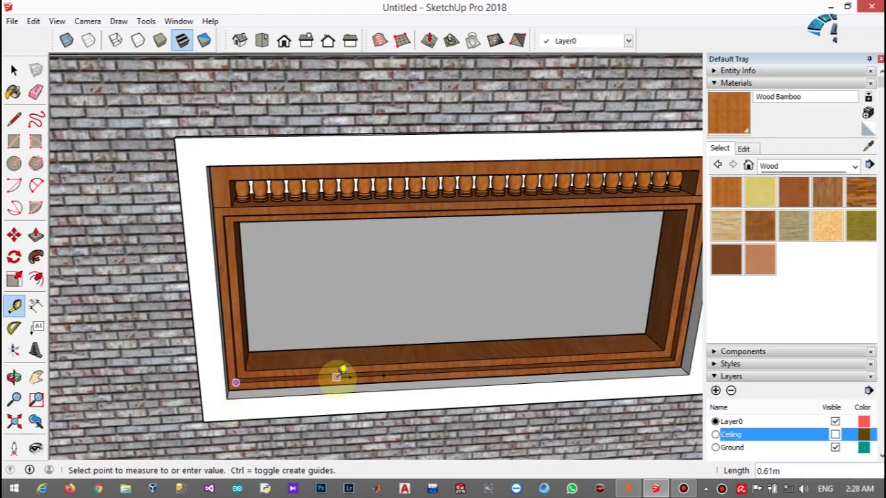
pyautogui.write('0.6')
pyautogui.press('Return')
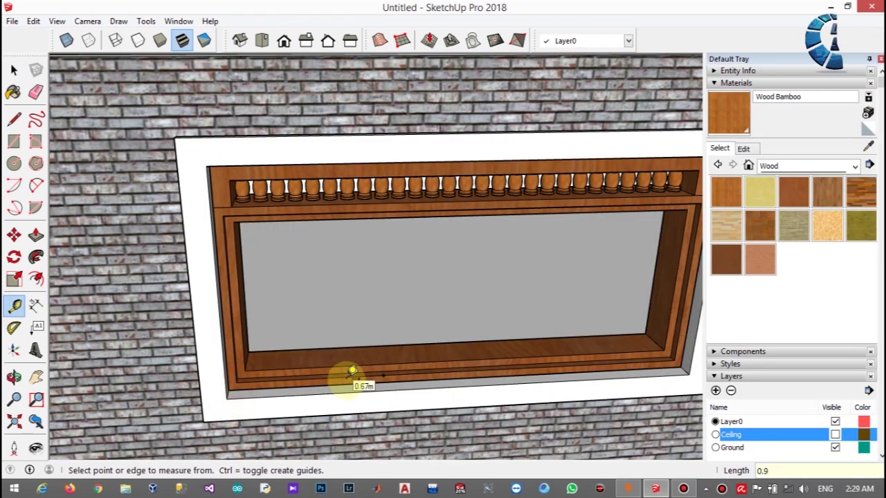
# - Draw a 1.05 m vertical line from the guide point on the lower frame edge up to the opening's upper frame edge
pyautogui.moveTo(353, 372)
pyautogui.mouseDown(button='middle')
pyautogui.moveTo(402, 370)
pyautogui.moveTo(162, 223)
pyautogui.mouseUp(button='middle')
pyautogui.scroll(5, 162, 224)
pyautogui.press('l')
pyautogui.click(375, 369)
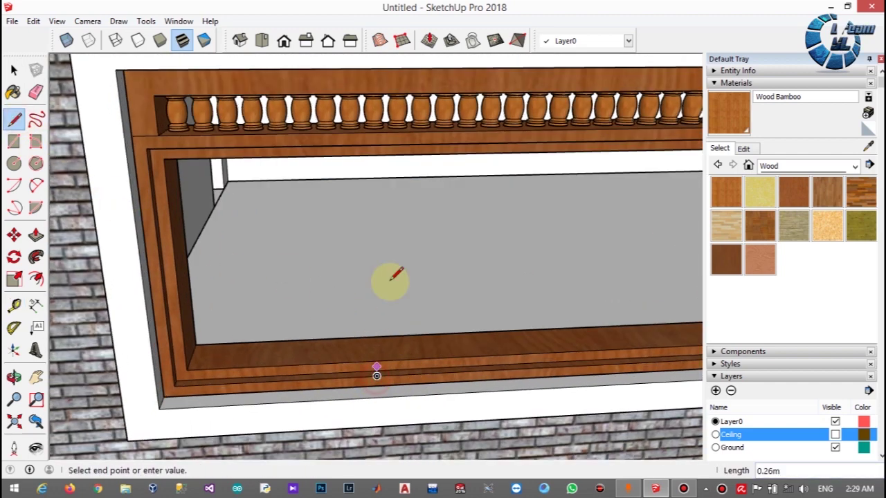
pyautogui.scroll(2, 377, 141)
pyautogui.scroll(1, 382, 139)
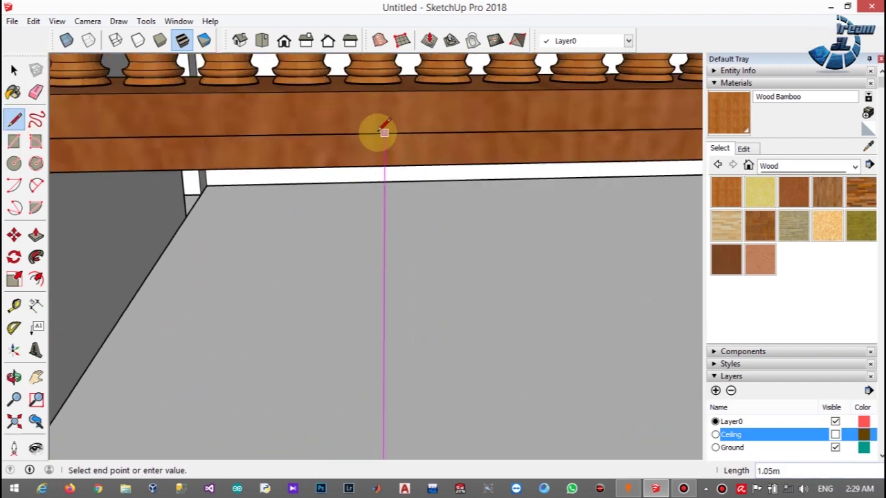
pyautogui.click(384, 133)
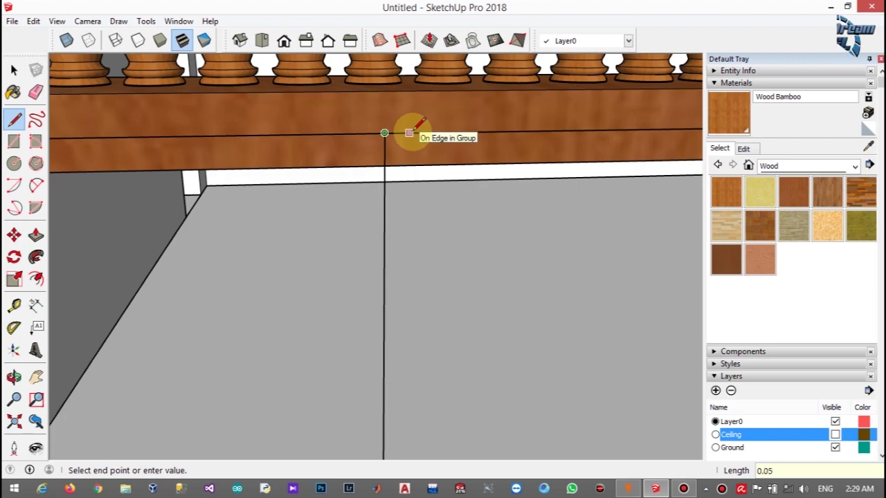
# - Continue the line 0.05 m along the upper frame edge and back down to the lower edge, closing a narrow mullion face
pyautogui.click(409, 132)
pyautogui.scroll(-5, 436, 316)
pyautogui.scroll(5, 436, 372)
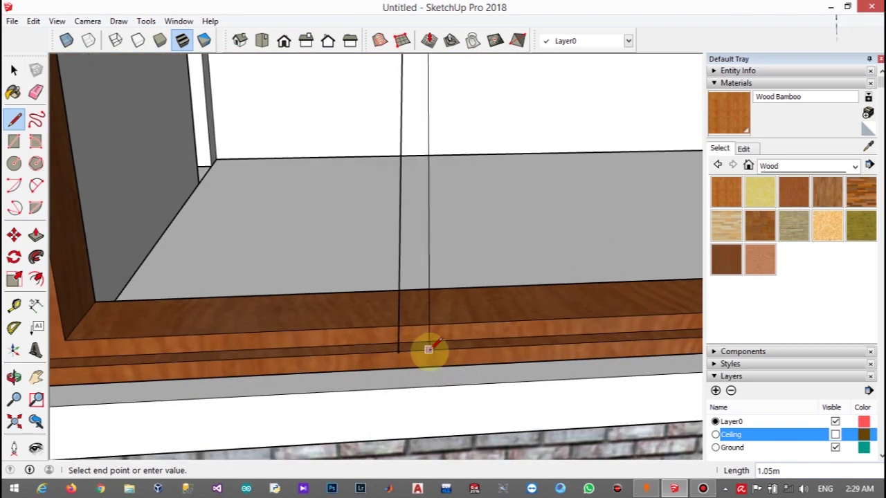
pyautogui.click(404, 353)
pyautogui.scroll(-5, 395, 356)
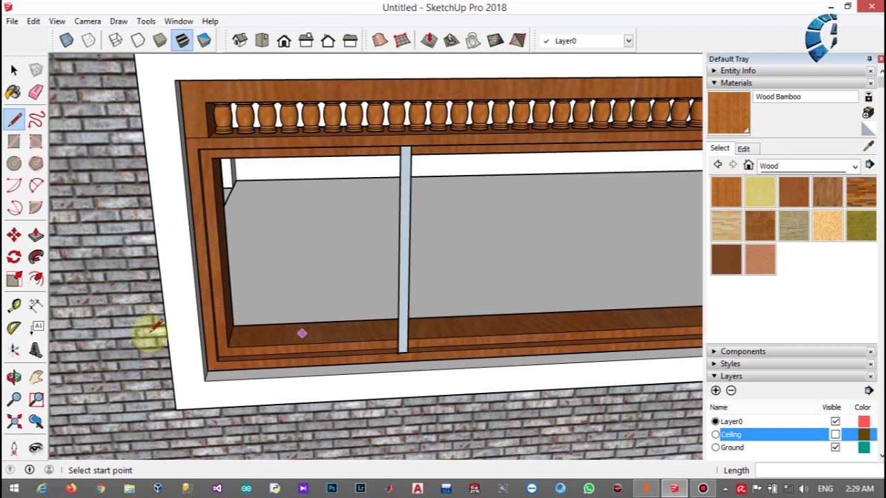
# - Place a second guide point 0.9 m along the lower frame edge from the mullion face's lower right corner
pyautogui.press('t')
pyautogui.scroll(5, 405, 352)
pyautogui.click(403, 347)
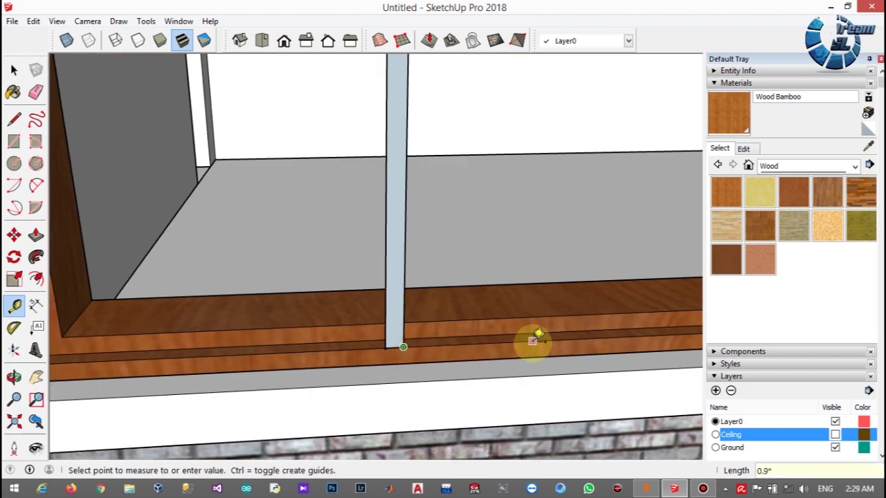
pyautogui.click(538, 335)
pyautogui.scroll(-5, 663, 356)
pyautogui.scroll(5, 662, 356)
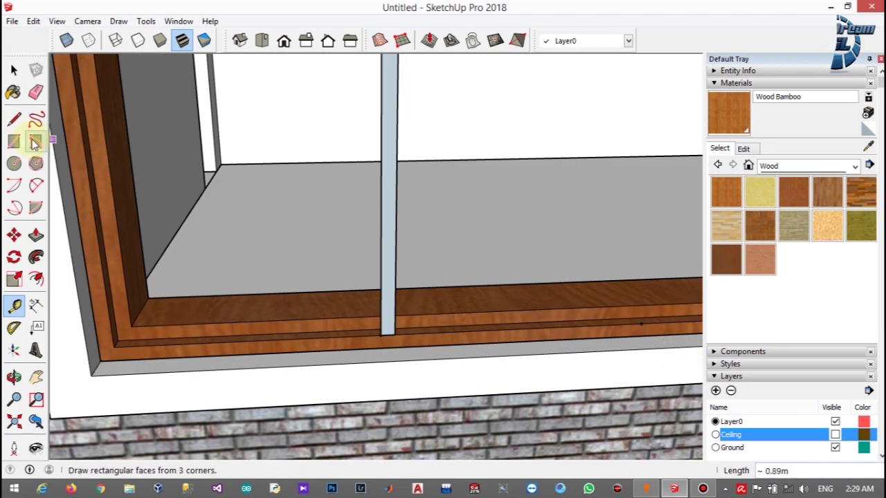
# - Draw a 1.05 m vertical line from the second guide point up to the opening's upper frame edge
pyautogui.click(14, 119)
pyautogui.click(641, 318)
pyautogui.scroll(-5, 638, 313)
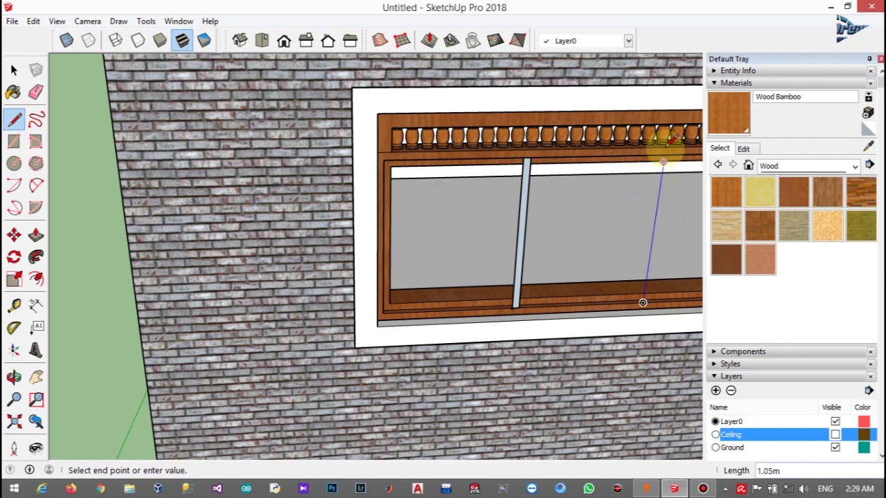
pyautogui.scroll(2, 654, 149)
pyautogui.scroll(3, 647, 162)
pyautogui.scroll(-2, 656, 167)
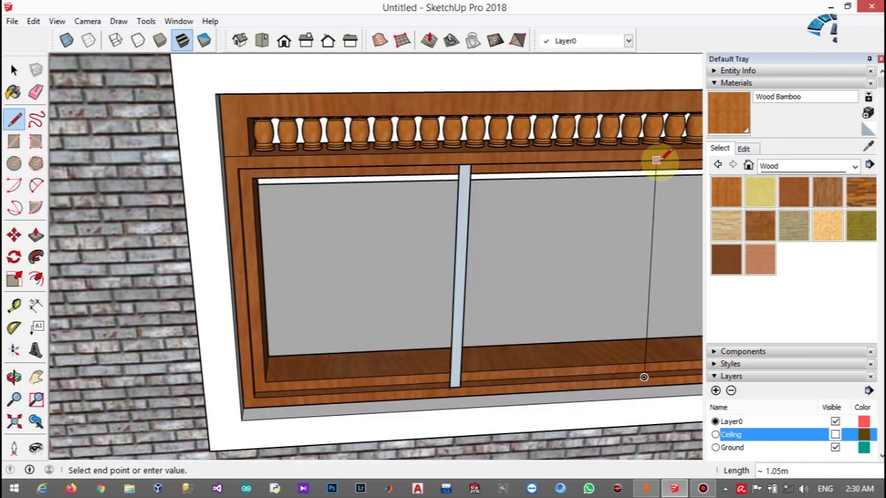
pyautogui.scroll(2, 677, 159)
pyautogui.click(675, 161)
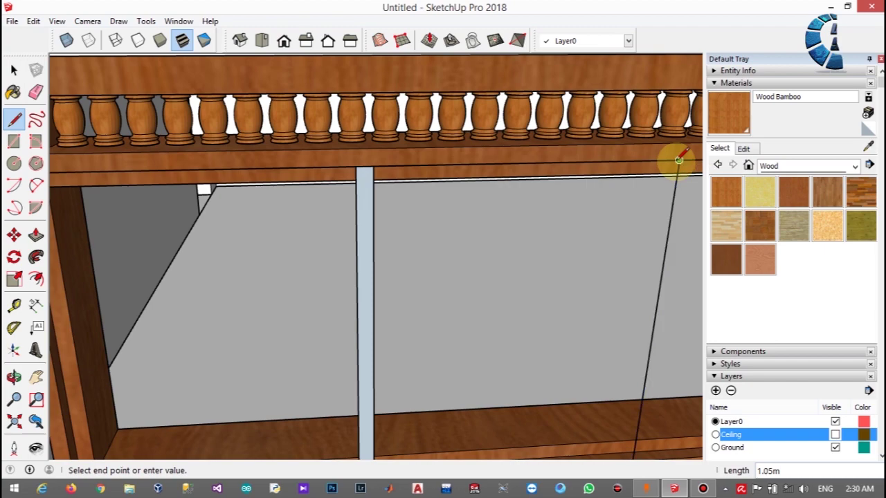
# - Extend the second mullion's outline 0.05 m along the upper frame edge and straight down to the lower edge, closing its face
pyautogui.moveTo(674, 161); pyautogui.dragTo(520, 161, button='middle')
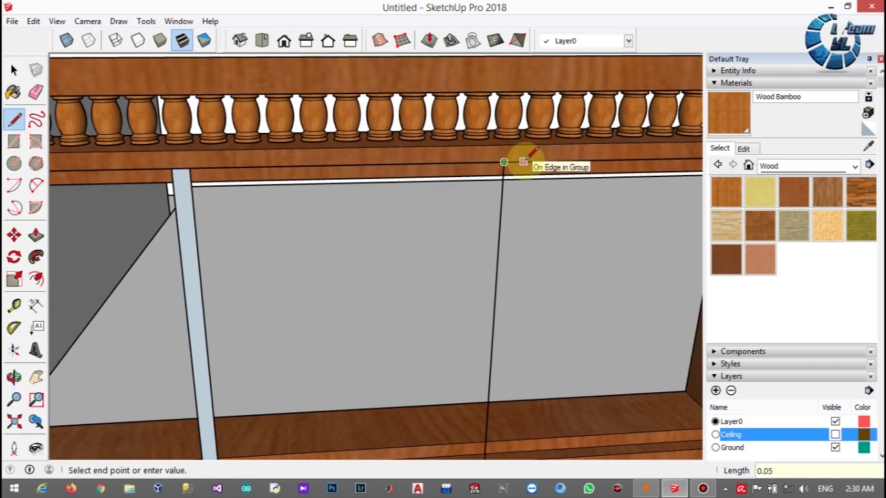
pyautogui.click(523, 162)
pyautogui.scroll(-3, 510, 463)
pyautogui.scroll(3, 509, 468)
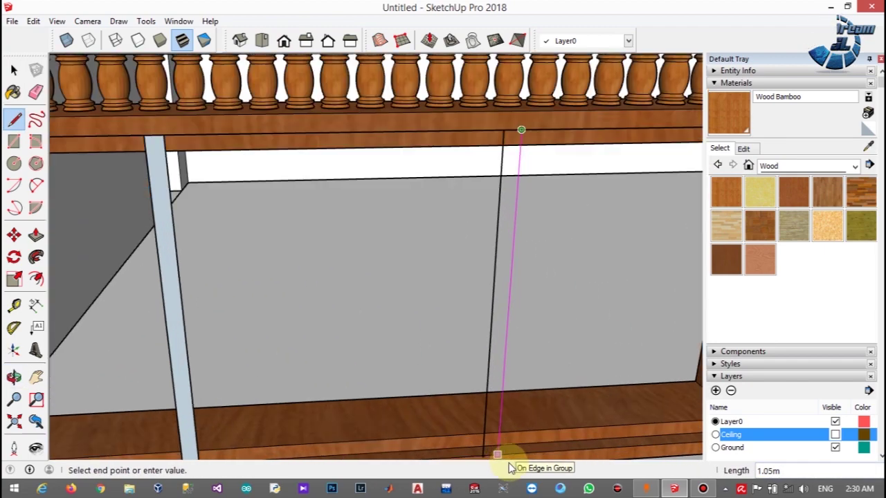
pyautogui.scroll(2, 498, 443)
pyautogui.click(469, 390)
pyautogui.scroll(-4, 470, 381)
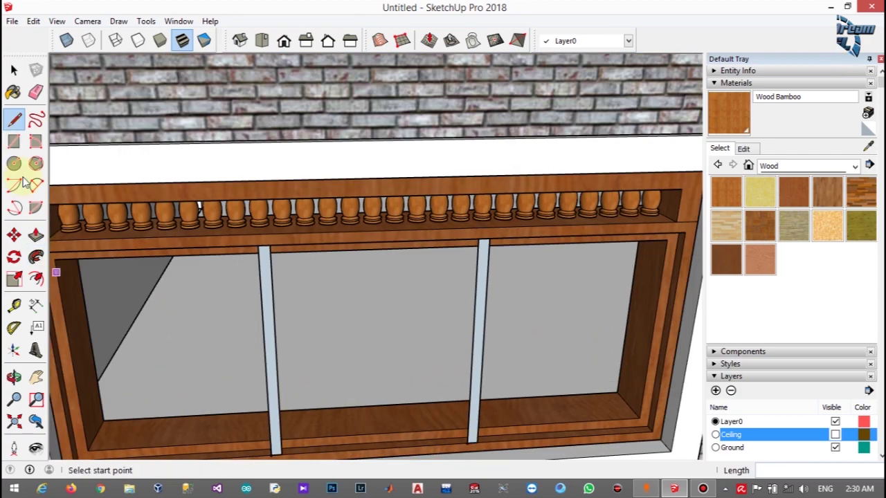
# - Push/Pull both mullion faces outward by 0.05 m
pyautogui.click(36, 235)
pyautogui.click(275, 412)
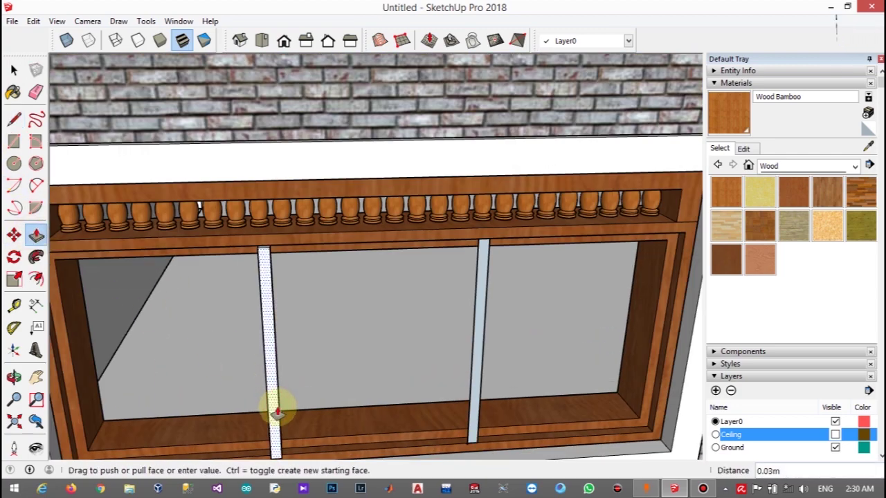
pyautogui.scroll(3, 289, 439)
pyautogui.scroll(-4, 304, 464)
pyautogui.moveTo(305, 464); pyautogui.dragTo(308, 479, button='middle')
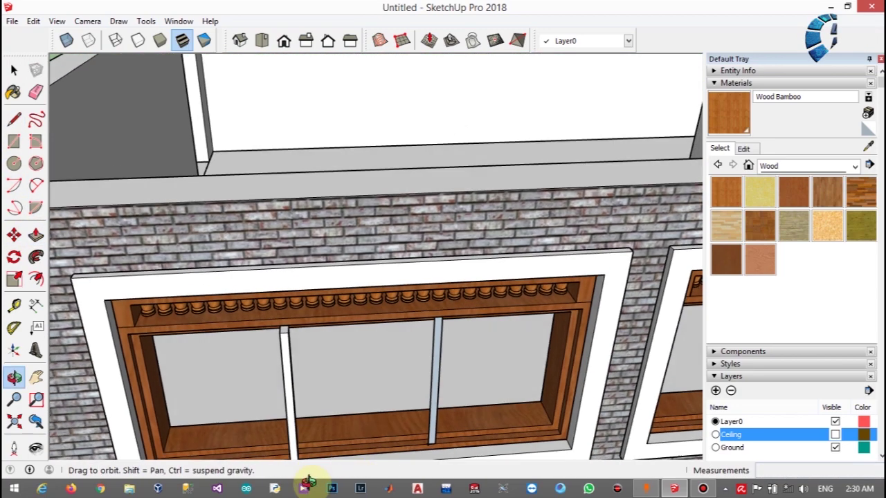
pyautogui.scroll(5, 307, 435)
pyautogui.scroll(2, 285, 436)
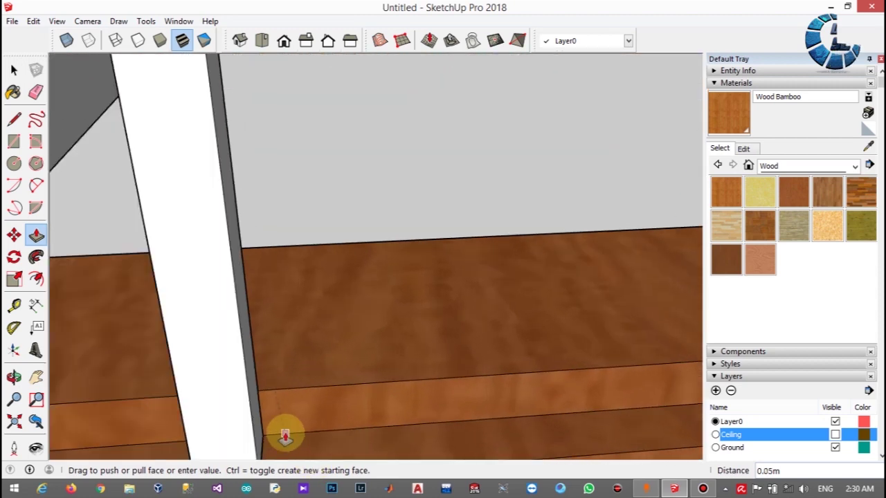
pyautogui.scroll(-3, 336, 431)
pyautogui.scroll(-2, 561, 399)
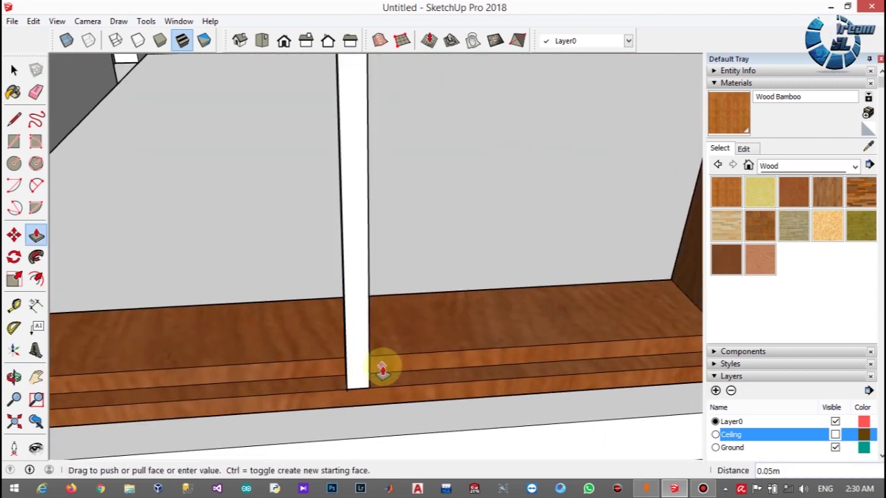
pyautogui.scroll(4, 382, 371)
pyautogui.moveTo(376, 362); pyautogui.dragTo(595, 341, button='middle')
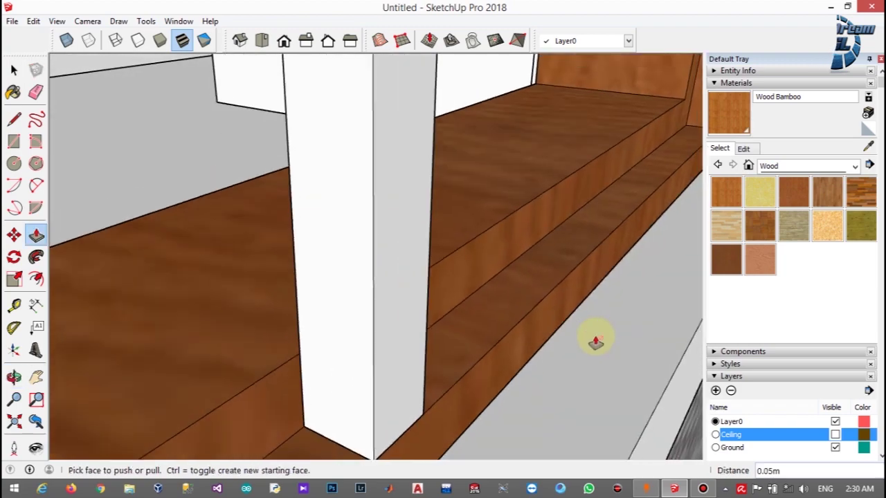
# - Paint the visible faces of both mullions, including the inward-facing sides, with Wood Cherry Original
pyautogui.scroll(-3, 596, 341)
pyautogui.click(13, 92)
pyautogui.click(794, 192)
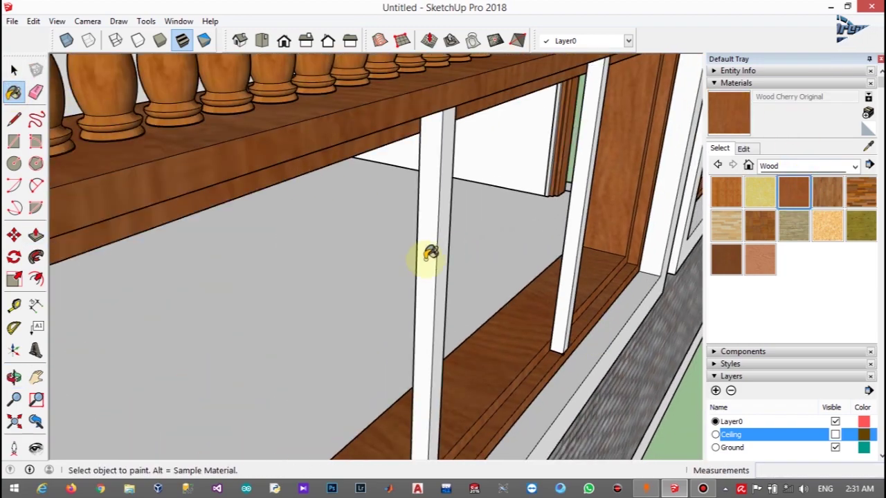
pyautogui.click(431, 253)
pyautogui.click(581, 211)
pyautogui.moveTo(602, 208)
pyautogui.mouseDown(button='middle')
pyautogui.moveTo(600, 227)
pyautogui.moveTo(281, 239)
pyautogui.moveTo(544, 291)
pyautogui.moveTo(352, 290)
pyautogui.moveTo(323, 257)
pyautogui.mouseUp(button='middle')
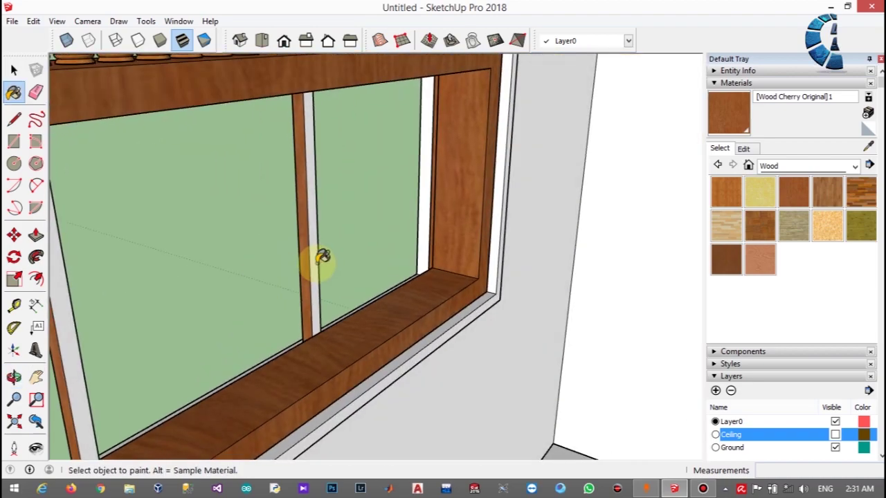
pyautogui.click(323, 258)
# - Draw a 1.05 m by 0.90 m rectangle across the left opening, from the frame's upper left corner to the first mullion's base
pyautogui.moveTo(434, 204)
pyautogui.mouseDown(button='middle')
pyautogui.moveTo(92, 248)
pyautogui.moveTo(614, 217)
pyautogui.moveTo(461, 362)
pyautogui.mouseUp(button='middle')
pyautogui.scroll(3, 443, 325)
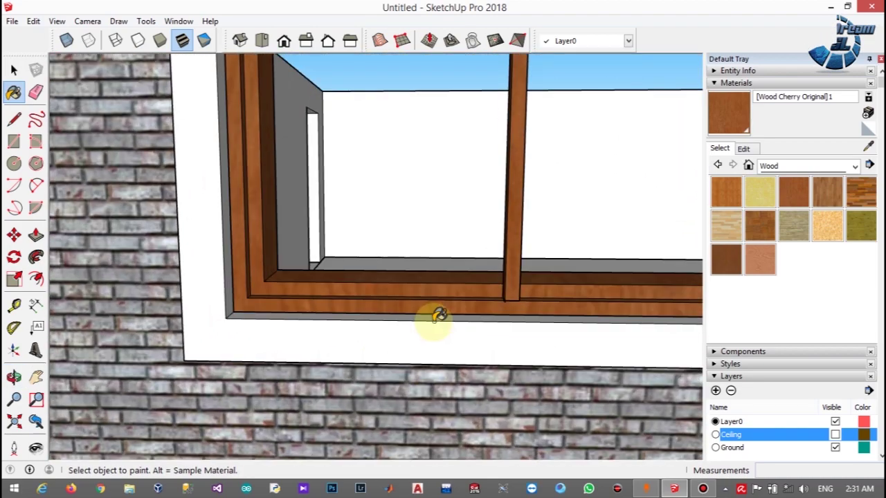
pyautogui.scroll(-3, 441, 312)
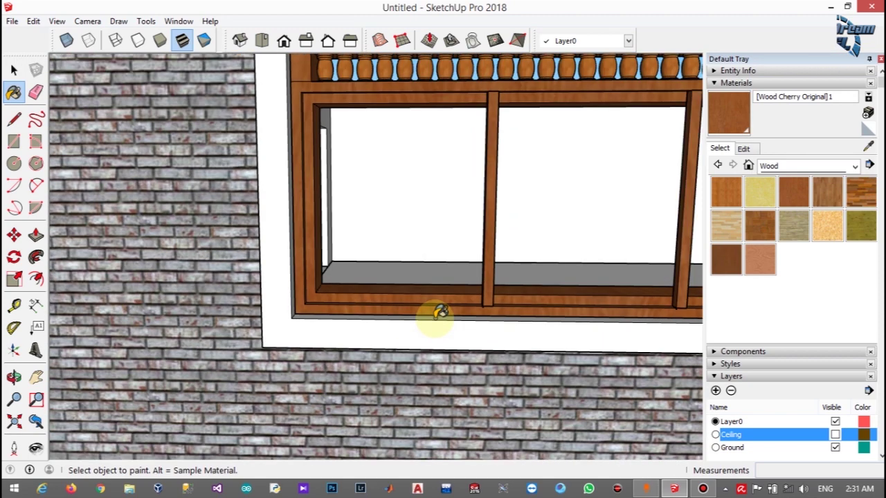
pyautogui.click(14, 141)
pyautogui.scroll(3, 298, 101)
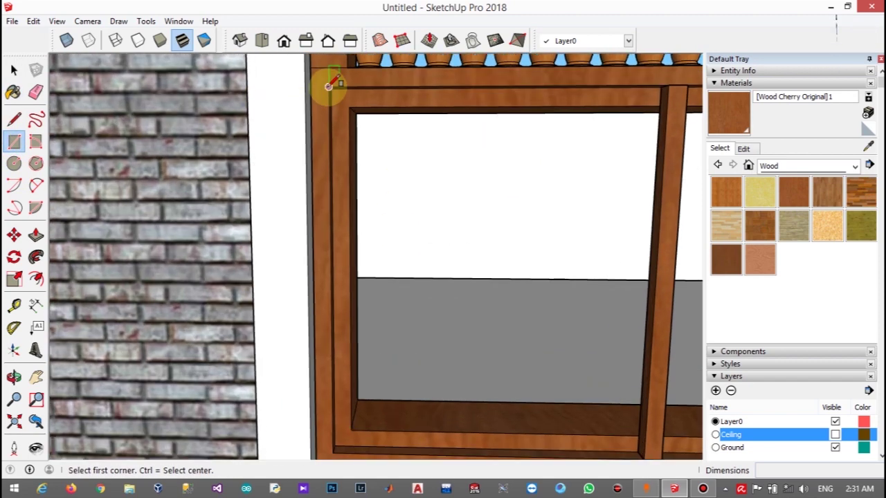
pyautogui.click(330, 87)
pyautogui.scroll(-5, 571, 317)
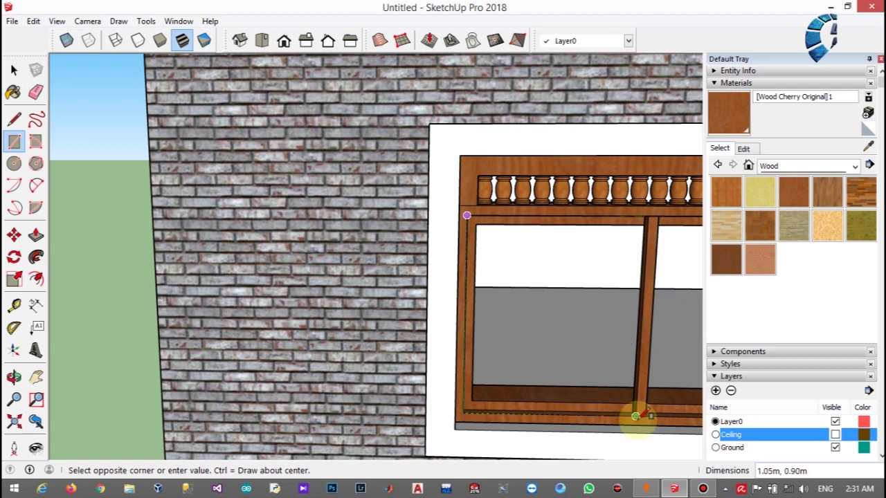
pyautogui.scroll(3, 630, 414)
pyautogui.click(631, 412)
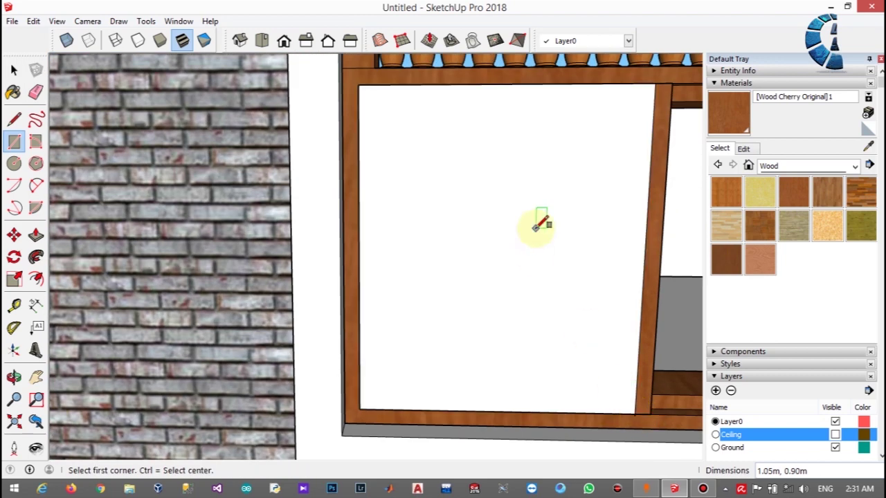
# - Offset the new rectangle's edges inward by 0.05 m
pyautogui.click(36, 279)
pyautogui.click(359, 254)
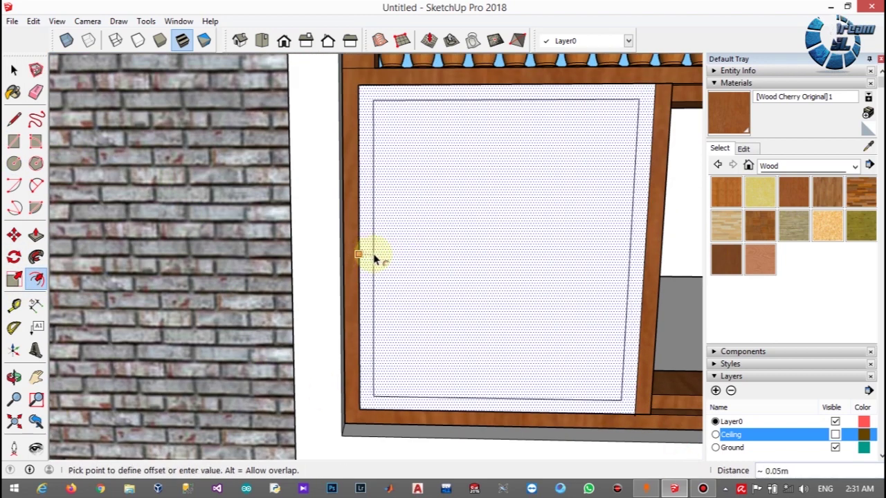
pyautogui.click(374, 259)
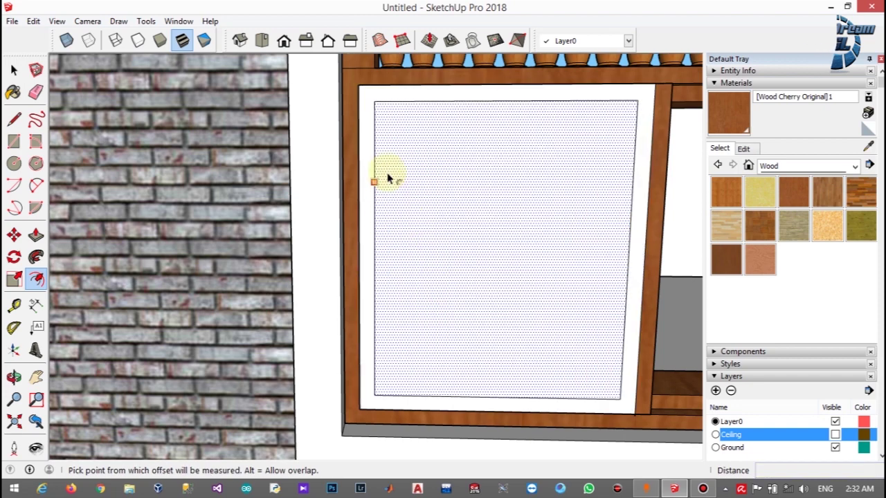
pyautogui.click(385, 242)
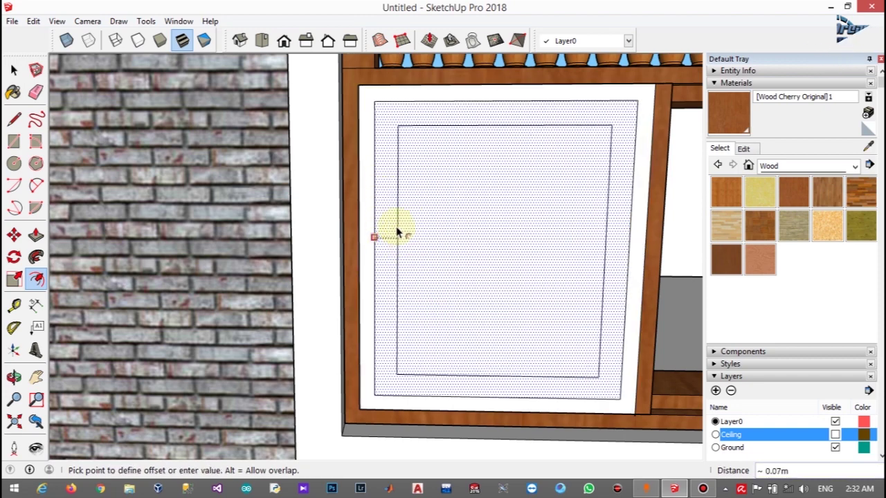
pyautogui.press('Escape')
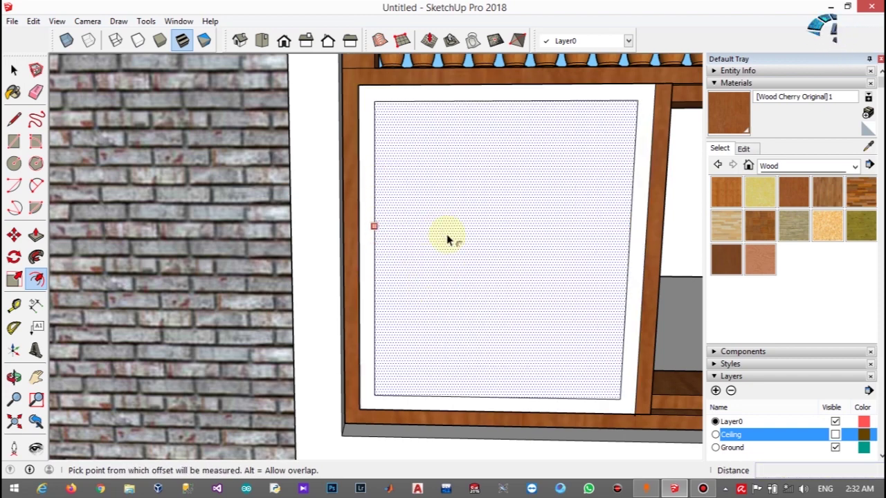
pyautogui.press('Escape')
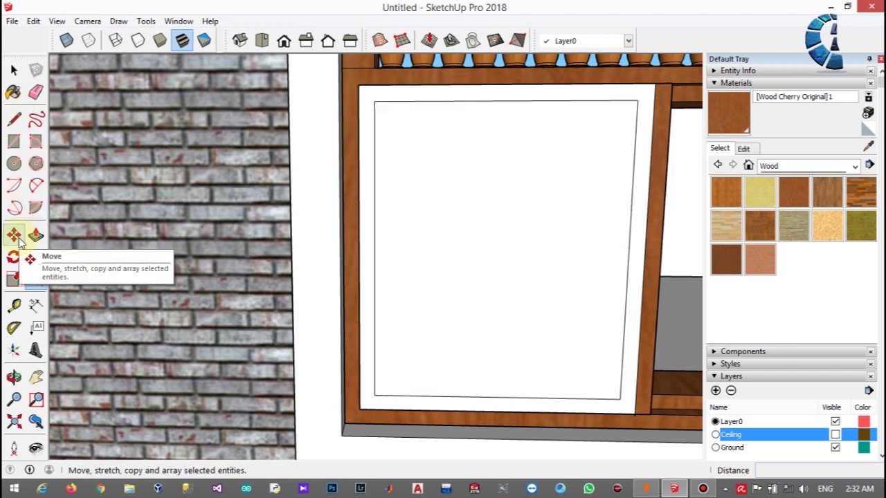
# - Divide the inner rectangle into four panes with a vertical and a horizontal line through its edge midpoints
pyautogui.click(14, 119)
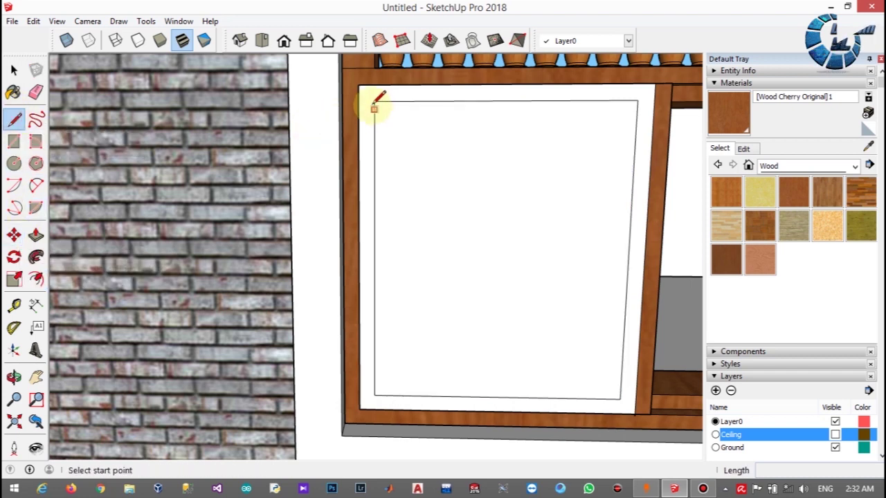
pyautogui.click(504, 101)
pyautogui.click(496, 398)
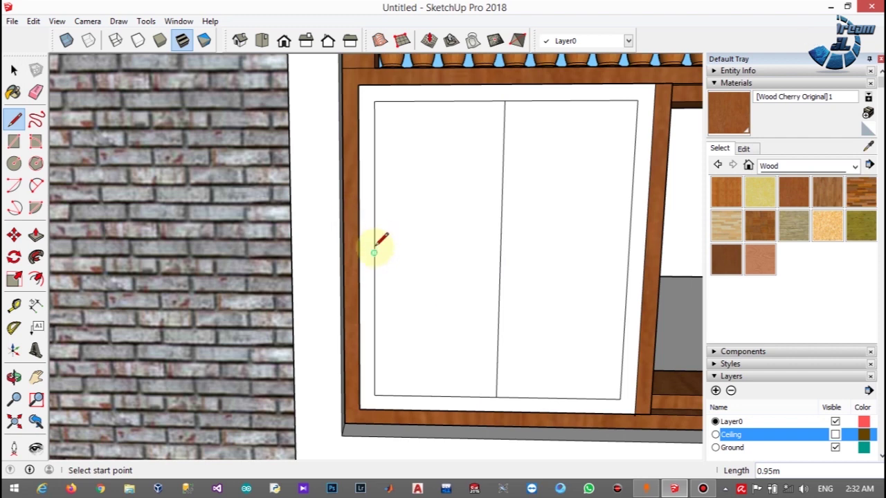
pyautogui.click(374, 252)
pyautogui.click(632, 253)
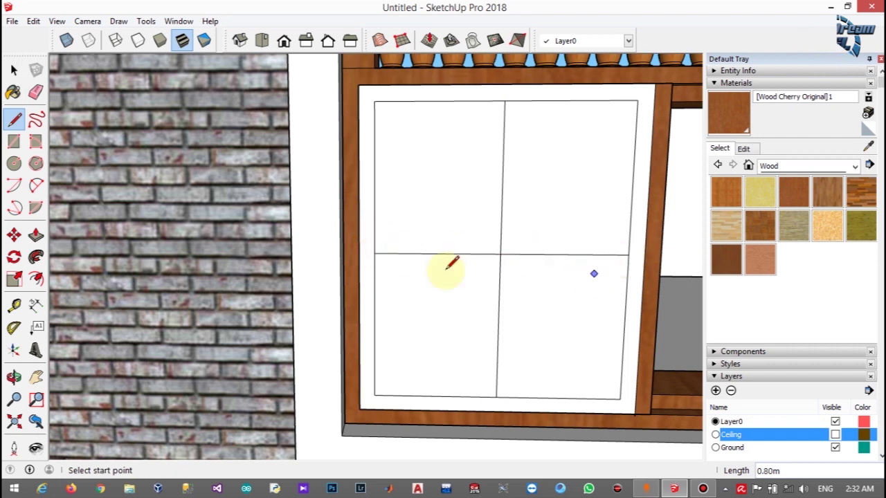
pyautogui.click(36, 279)
pyautogui.click(432, 218)
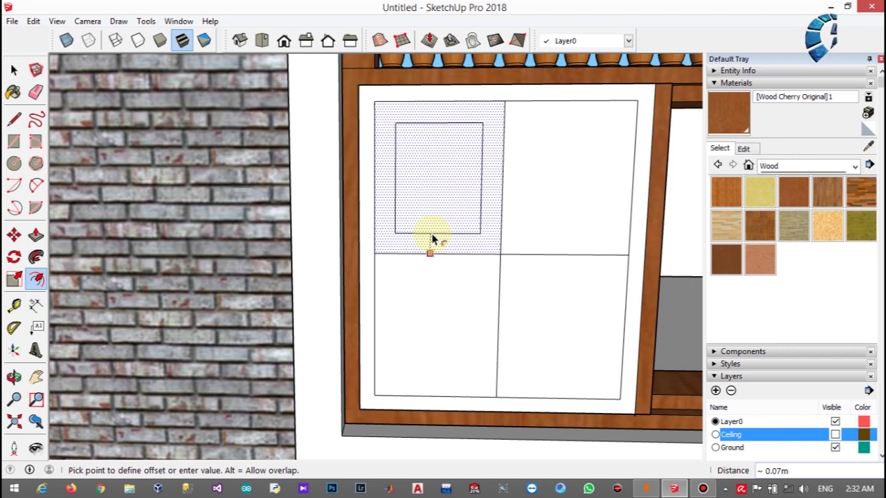
pyautogui.press('Escape')
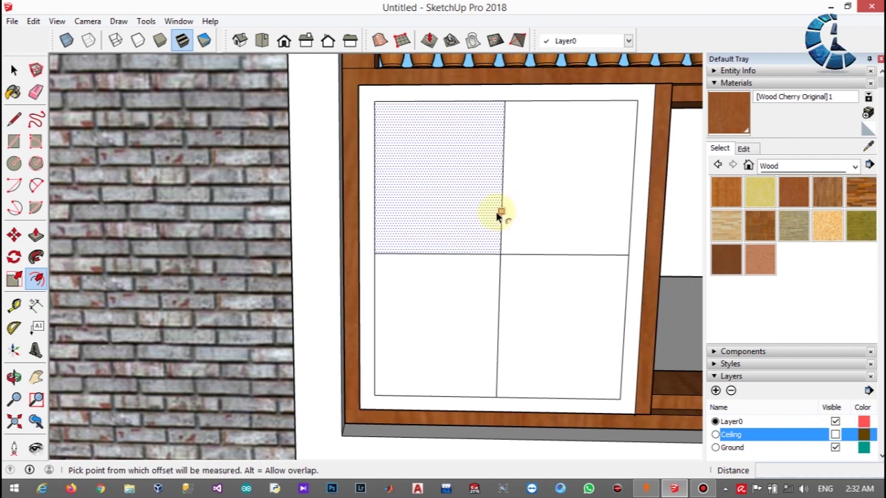
# - Try to draw a 0.025 m line along the inner rectangle's upper edge from the vertical midline's top end
pyautogui.press('l')
pyautogui.click(504, 101)
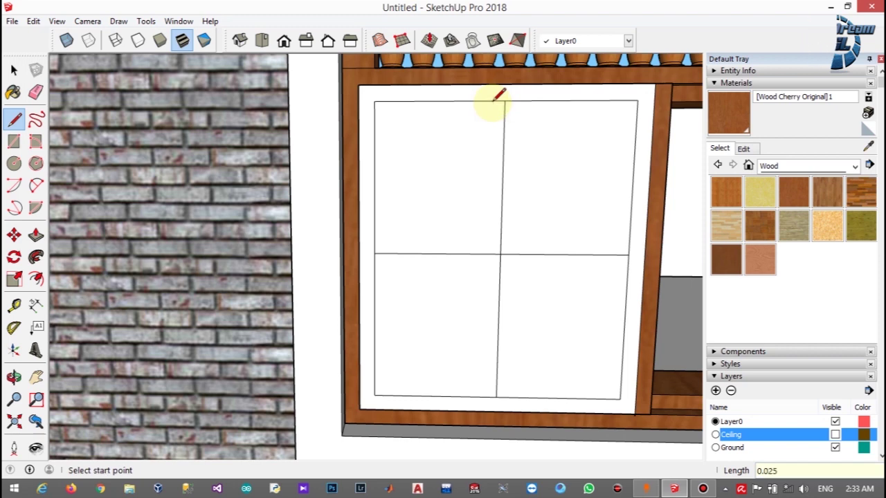
pyautogui.scroll(4, 494, 100)
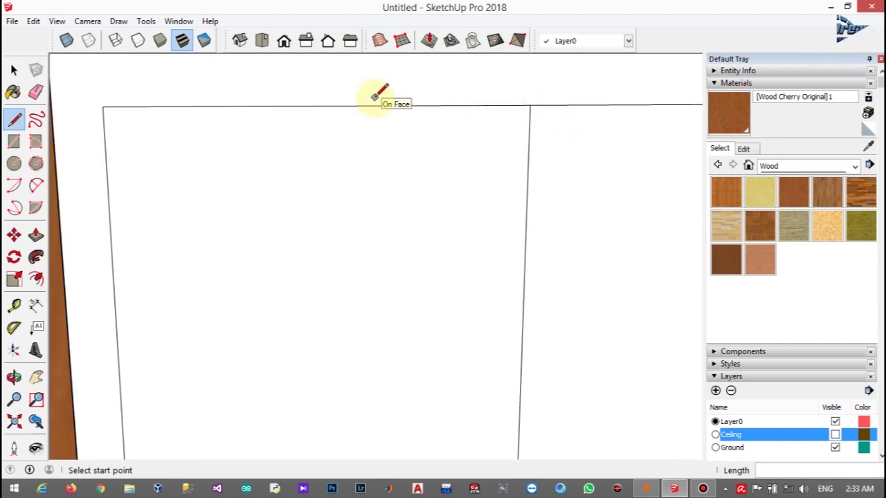
pyautogui.click(529, 105)
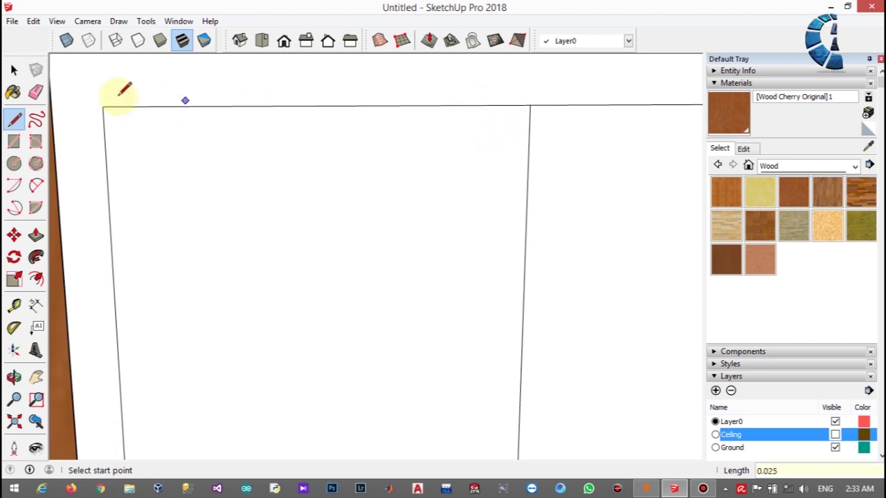
# - Place a guide point 0.025 m left of the vertical midline's top end and a vertical guide line from it to the lower edge
pyautogui.press('t')
pyautogui.click(530, 105)
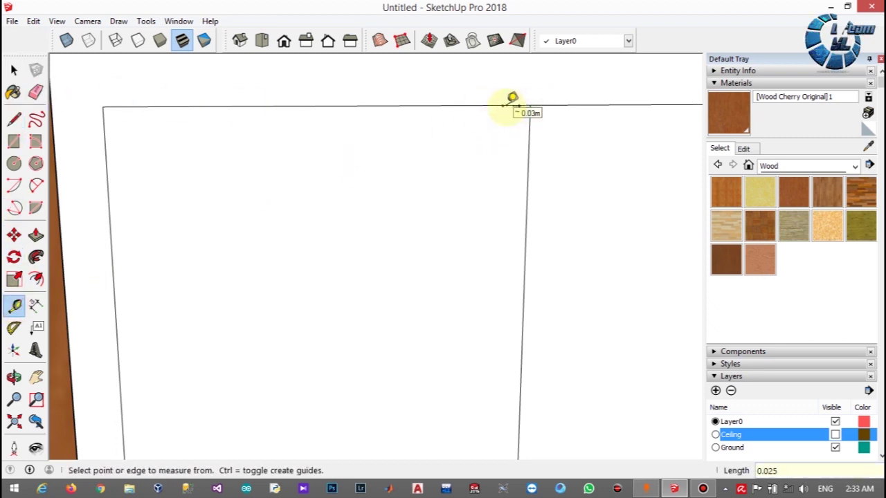
pyautogui.click(502, 106)
pyautogui.scroll(-5, 509, 447)
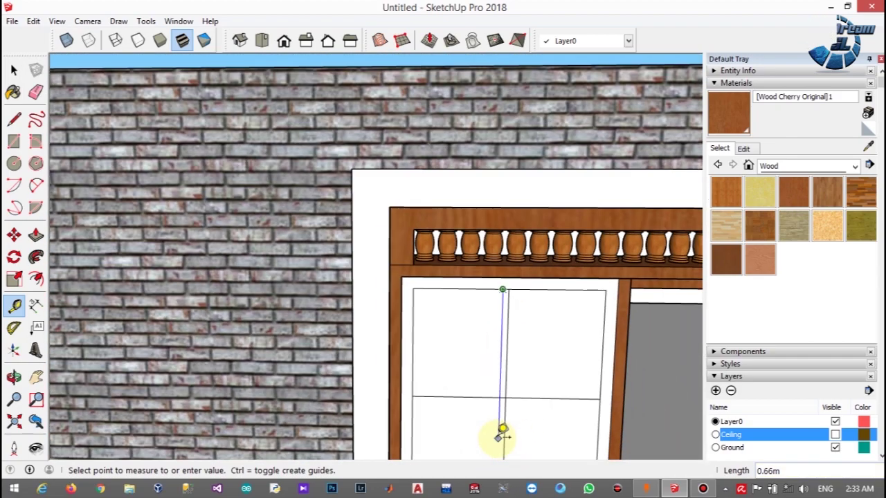
pyautogui.scroll(-3, 502, 434)
pyautogui.middleClick(494, 431)
pyautogui.scroll(6, 511, 415)
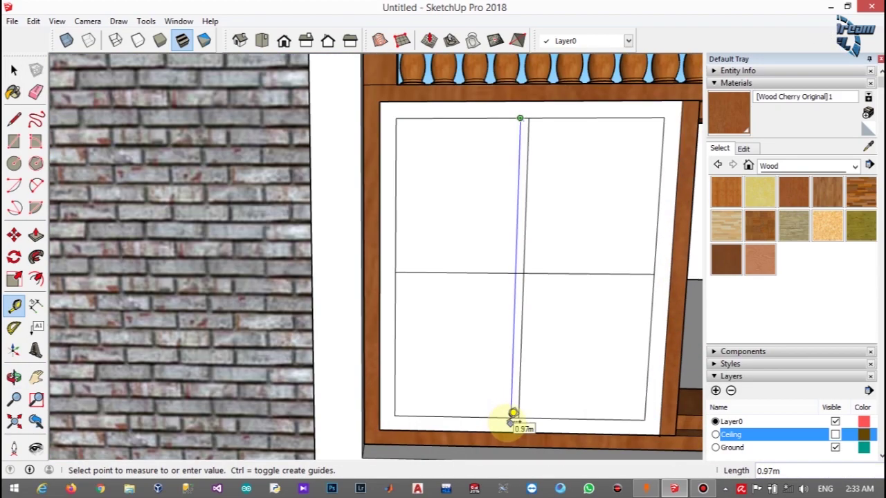
pyautogui.scroll(3, 513, 414)
pyautogui.click(517, 413)
# - Place a matching guide point and vertical guide line on the right side of the vertical midline
pyautogui.scroll(-3, 526, 388)
pyautogui.scroll(2, 520, 121)
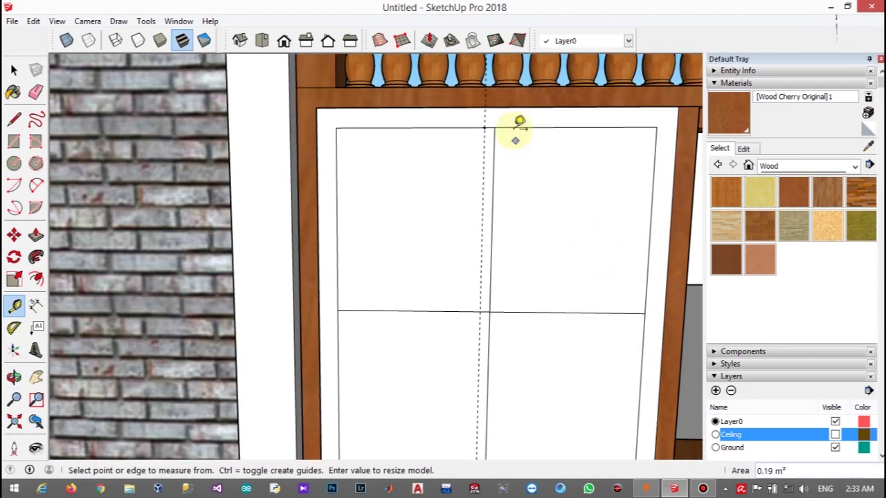
pyautogui.click(493, 127)
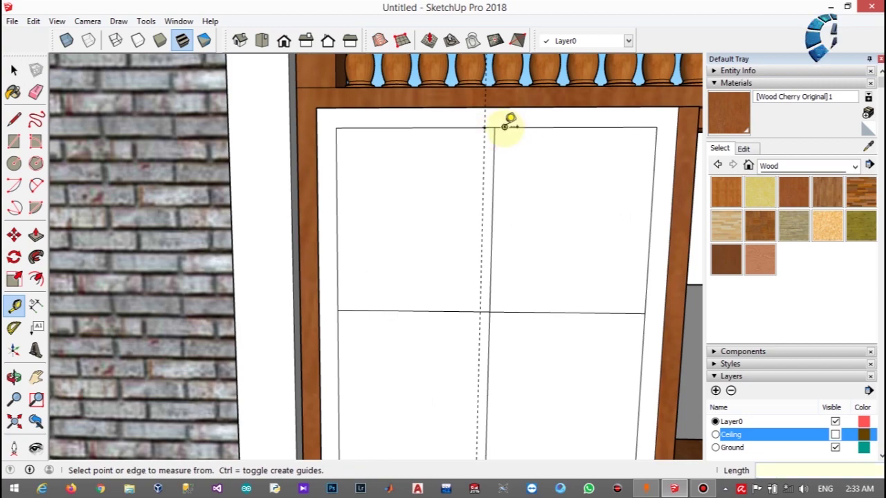
pyautogui.click(509, 124)
pyautogui.scroll(-2, 504, 350)
pyautogui.scroll(1, 502, 419)
pyautogui.scroll(2, 501, 419)
pyautogui.click(497, 420)
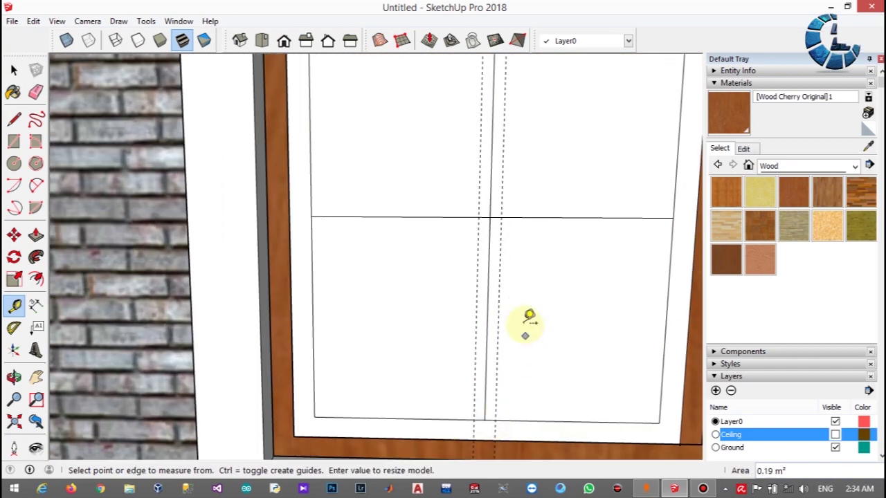
# - Draw two vertical lines along the guides on both sides of the midline, from the inner rectangle's upper edge to its lower edge
pyautogui.scroll(-2, 529, 317)
pyautogui.click(13, 119)
pyautogui.click(497, 98)
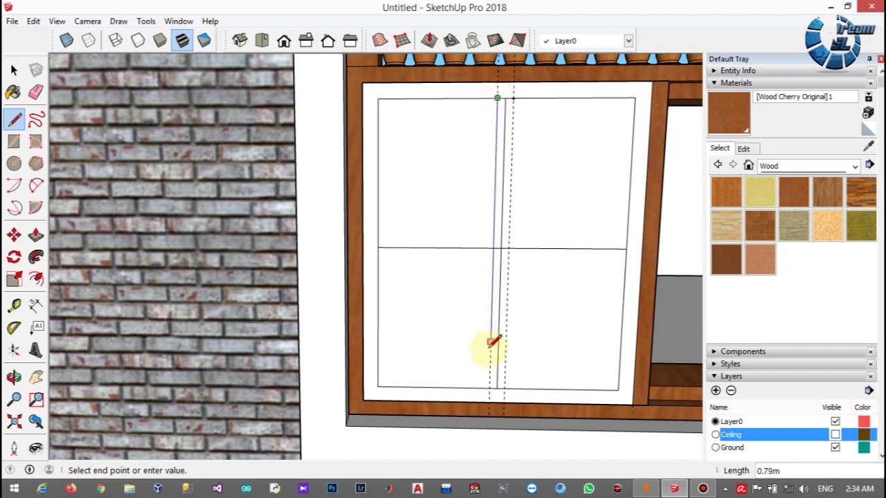
pyautogui.click(490, 385)
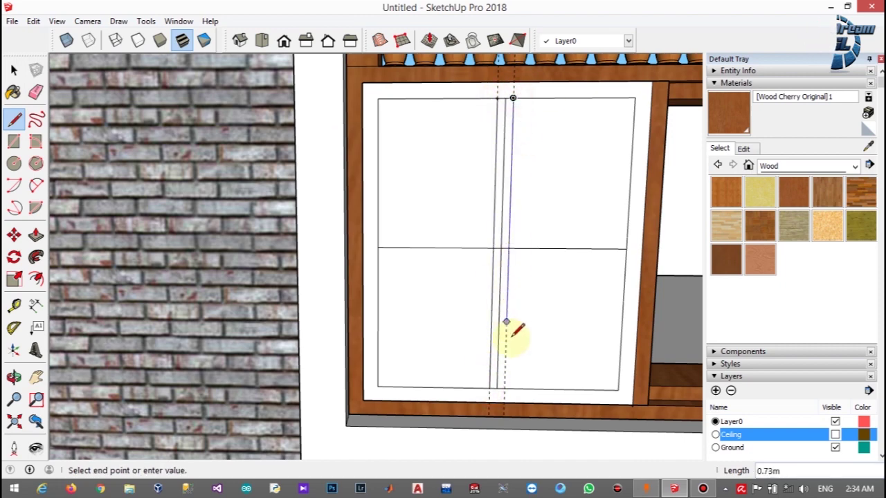
pyautogui.scroll(2, 507, 379)
pyautogui.click(505, 384)
# - Delete the original vertical midline between the two new vertical lines
pyautogui.click(13, 69)
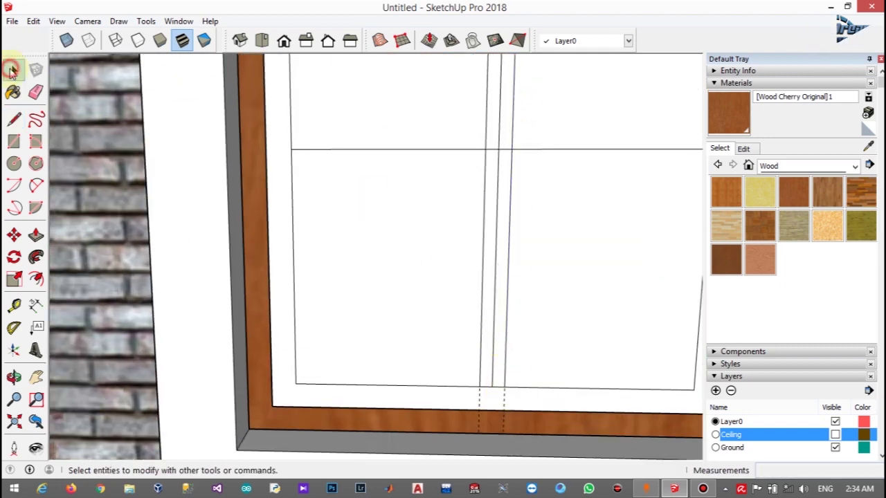
pyautogui.click(495, 187)
pyautogui.press('Delete')
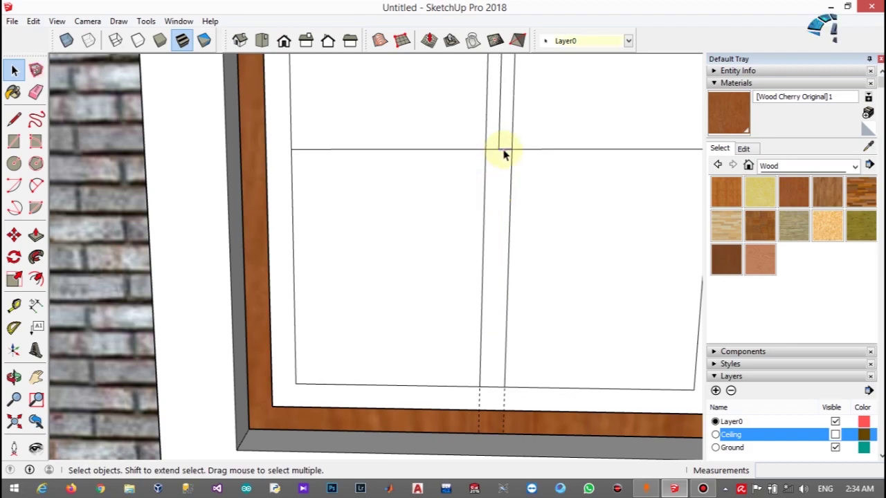
pyautogui.scroll(-5, 498, 144)
pyautogui.scroll(4, 415, 123)
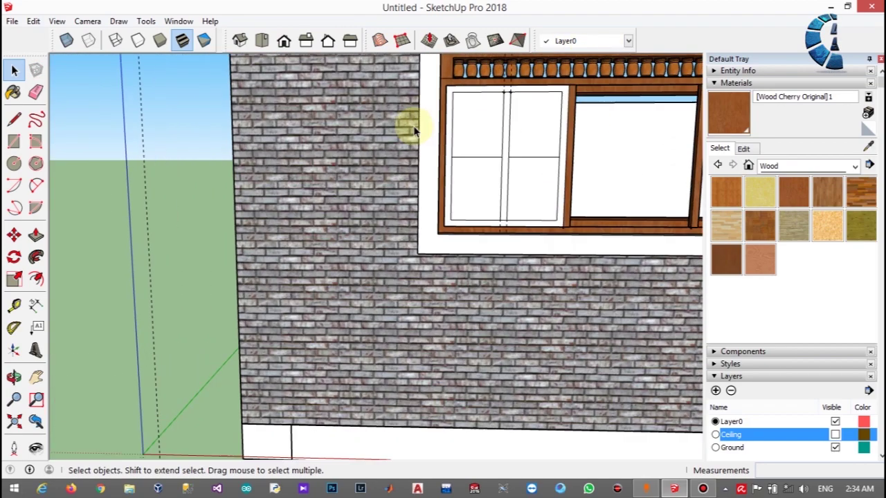
# - Place guide points 0.025 m above and below the horizontal midline's left end on the inner rectangle's edge
pyautogui.scroll(4, 503, 144)
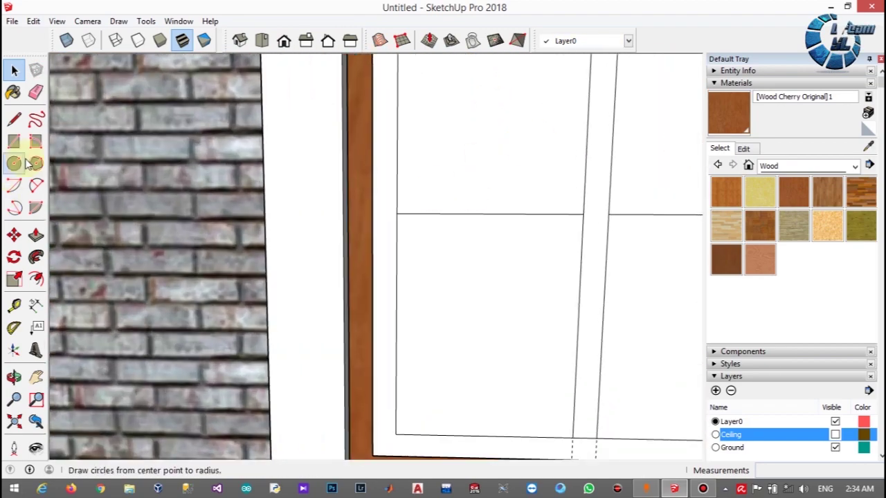
pyautogui.click(14, 305)
pyautogui.click(396, 213)
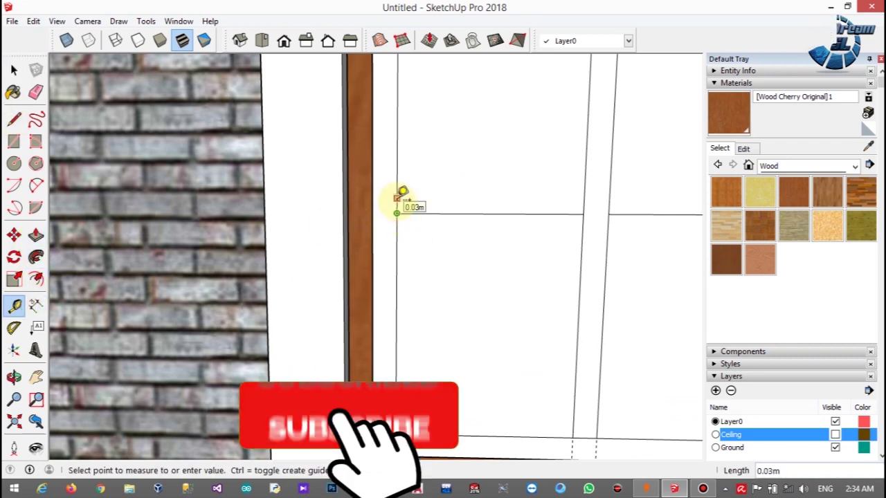
pyautogui.press('Return')
pyautogui.click(397, 213)
pyautogui.write('0.')
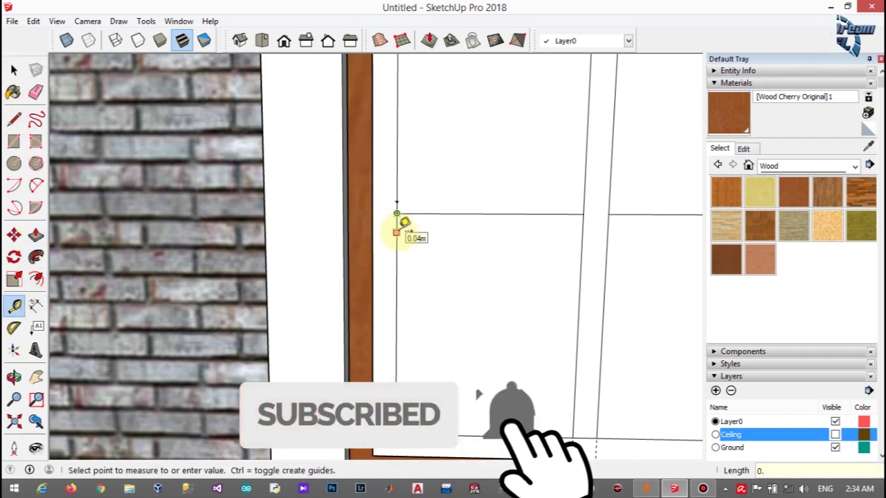
pyautogui.write('025')
pyautogui.press('Return')
# - Draw two horizontal lines from the guide points across to the inner rectangle's right edge
pyautogui.press('a')
pyautogui.press('l')
pyautogui.click(397, 204)
pyautogui.scroll(-2, 427, 197)
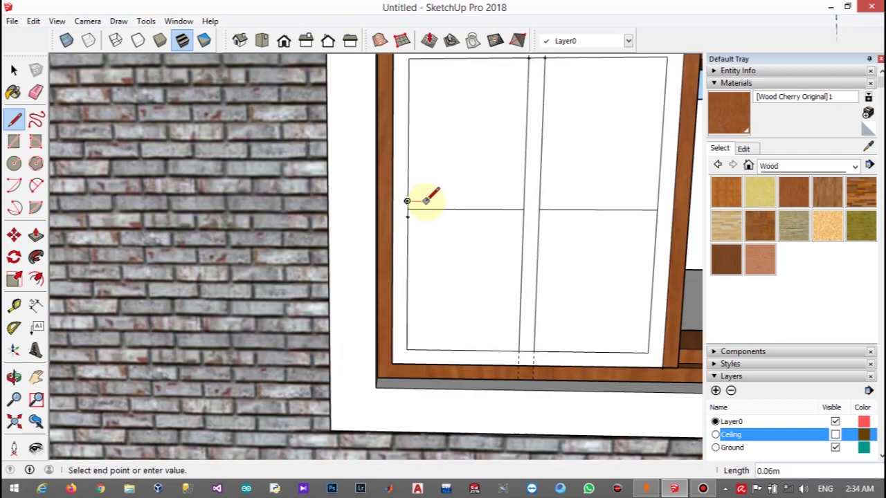
pyautogui.scroll(-3, 574, 192)
pyautogui.scroll(4, 572, 204)
pyautogui.click(570, 202)
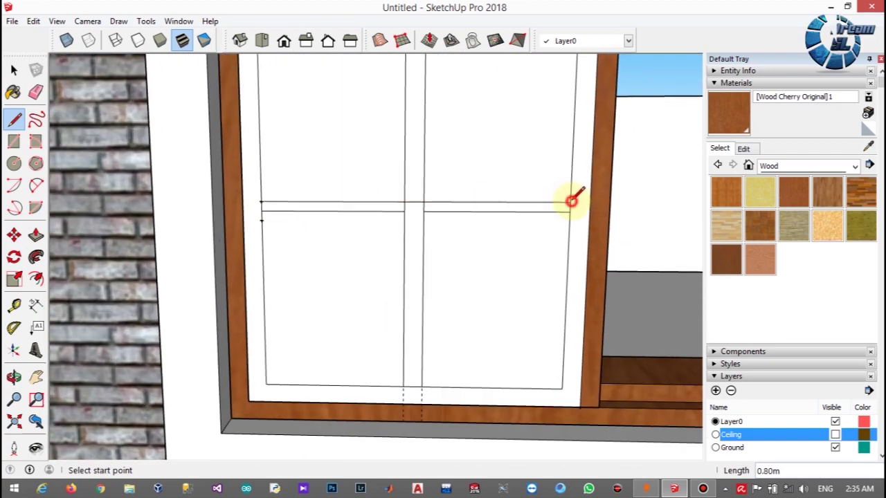
pyautogui.click(262, 220)
pyautogui.click(570, 220)
# - Delete the original horizontal midline and the vertical line segments that cross the horizontal bar
pyautogui.press('space')
pyautogui.scroll(3, 301, 227)
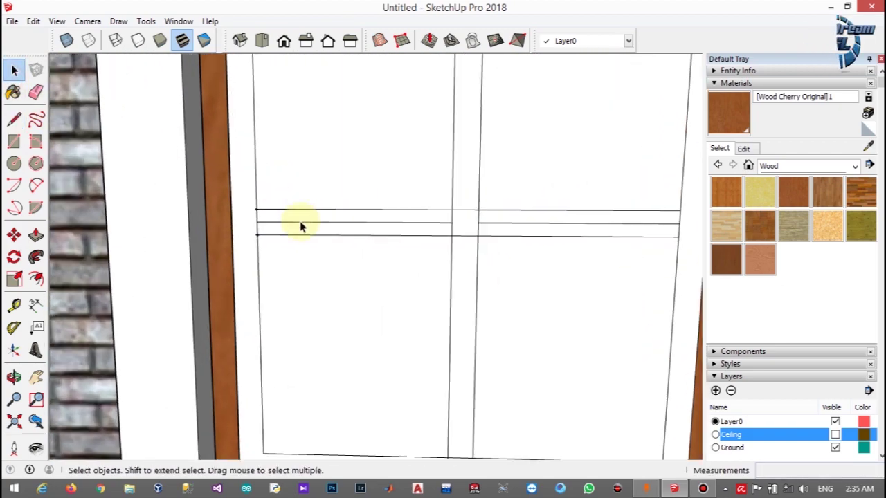
pyautogui.press('Delete')
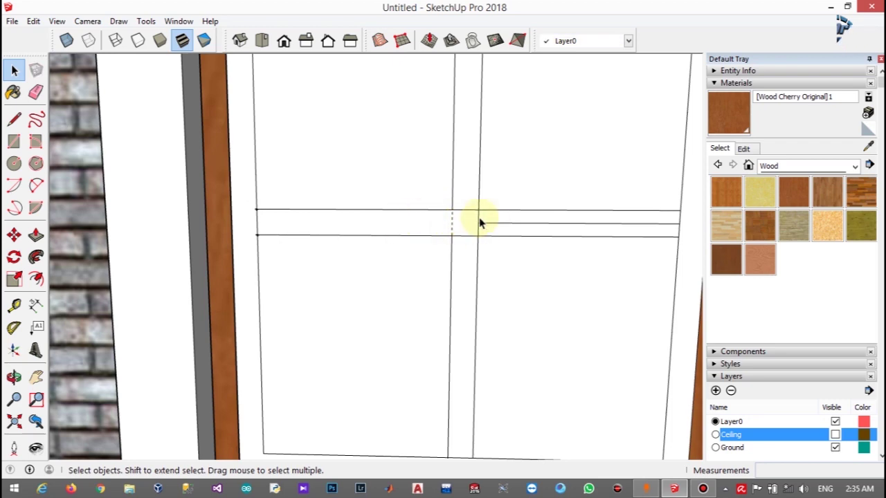
pyautogui.click(478, 228)
pyautogui.press('Delete')
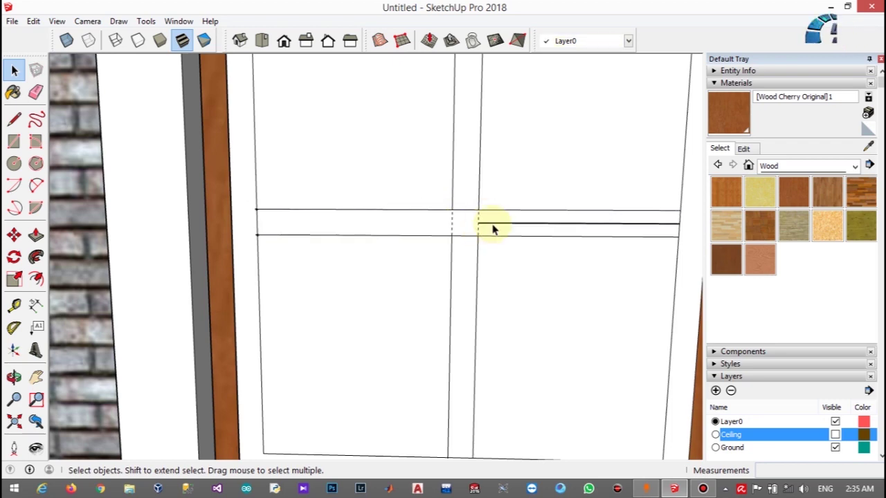
# - Delete the short edge segments that close the ends of the vertical and horizontal bars at the inner rectangle's border
pyautogui.scroll(-2, 612, 225)
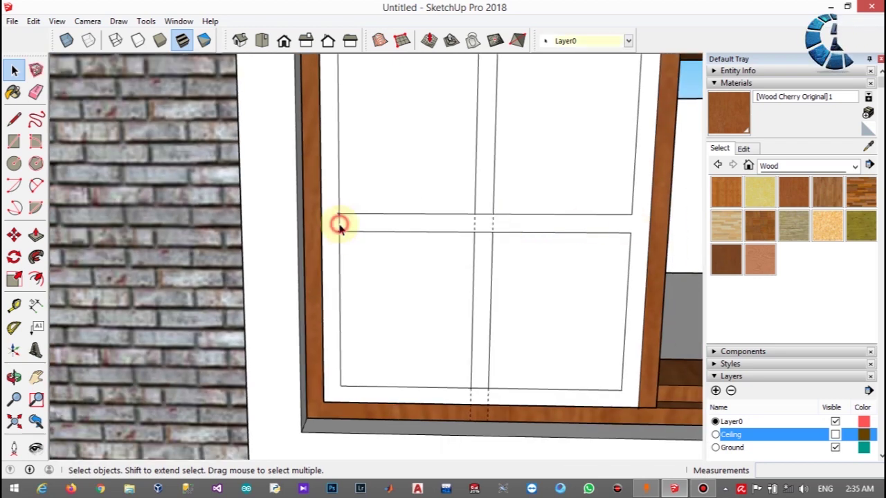
pyautogui.scroll(-2, 484, 88)
pyautogui.scroll(2, 484, 88)
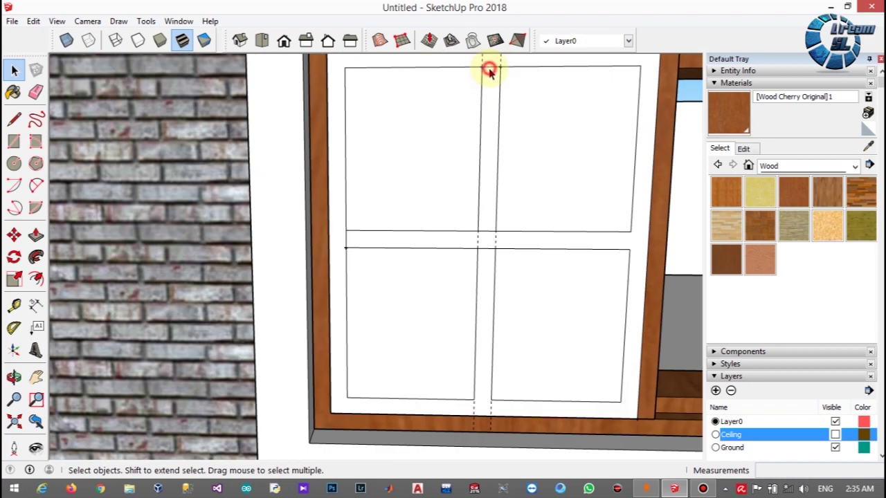
pyautogui.scroll(3, 493, 75)
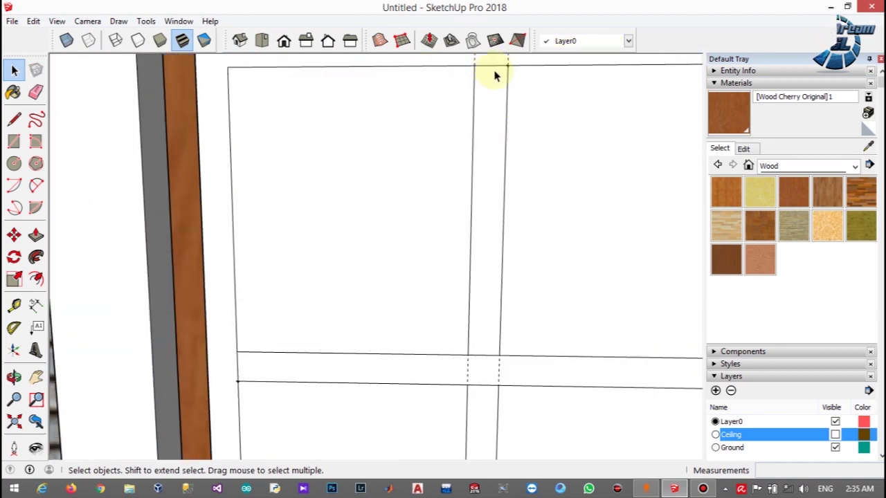
pyautogui.scroll(-4, 488, 75)
pyautogui.scroll(1, 436, 84)
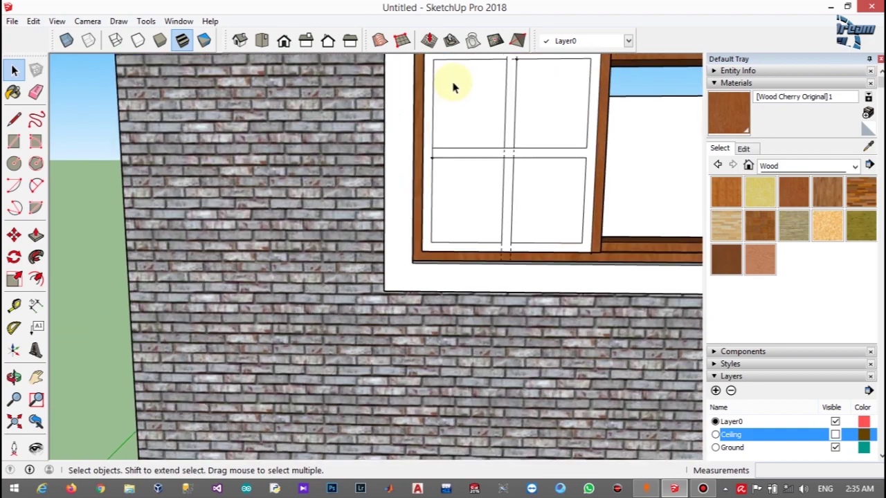
pyautogui.scroll(2, 447, 104)
pyautogui.scroll(-3, 450, 218)
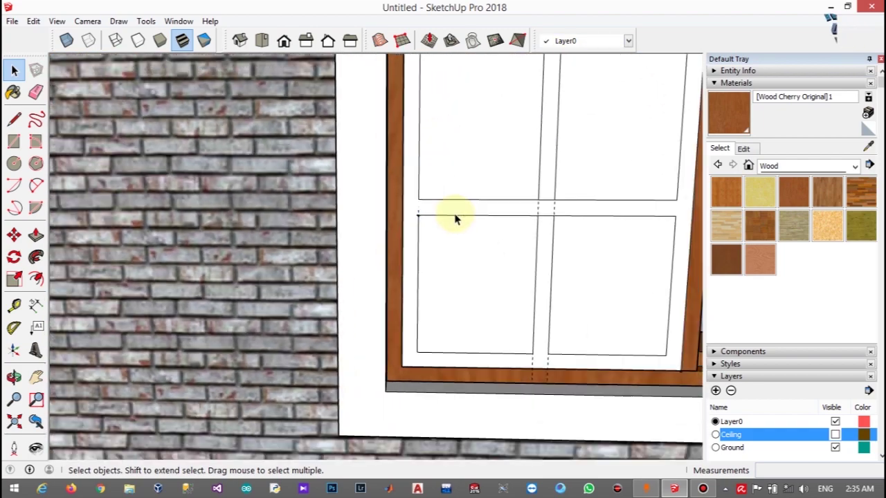
# - Delete the two vertical guide lines running through the sash
pyautogui.scroll(1, 509, 130)
pyautogui.scroll(1, 509, 135)
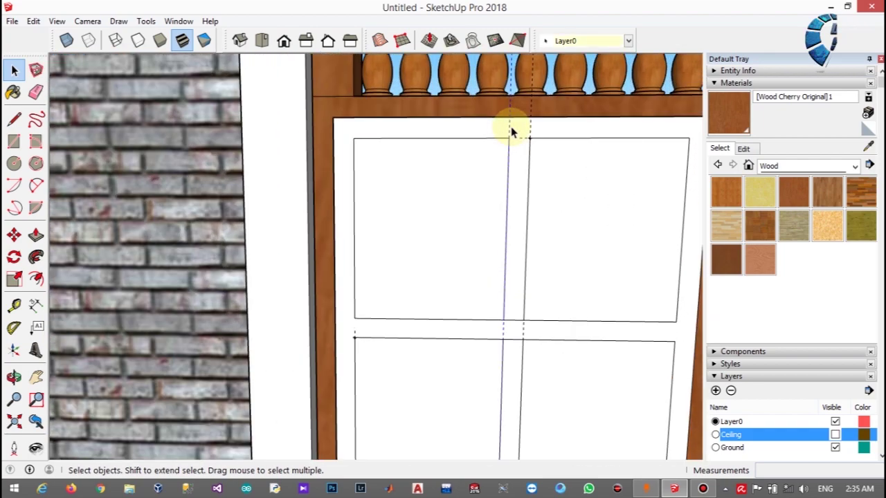
pyautogui.click(526, 138)
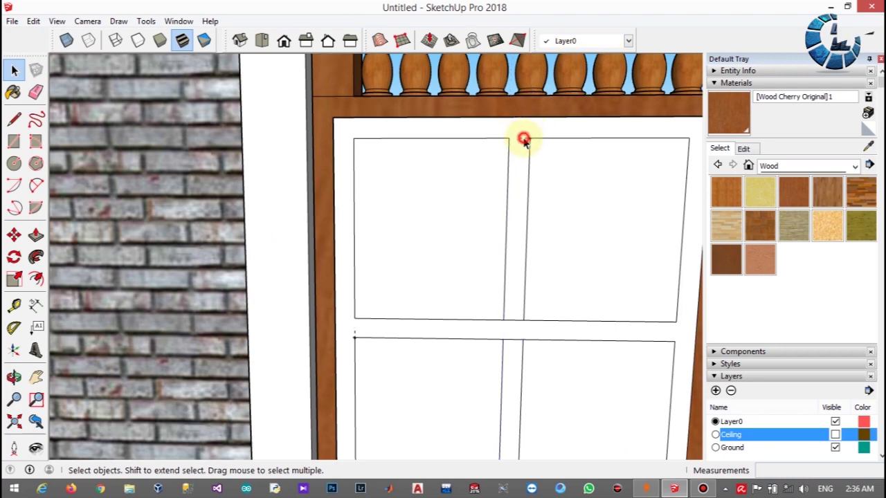
pyautogui.click(525, 141)
pyautogui.scroll(4, 526, 146)
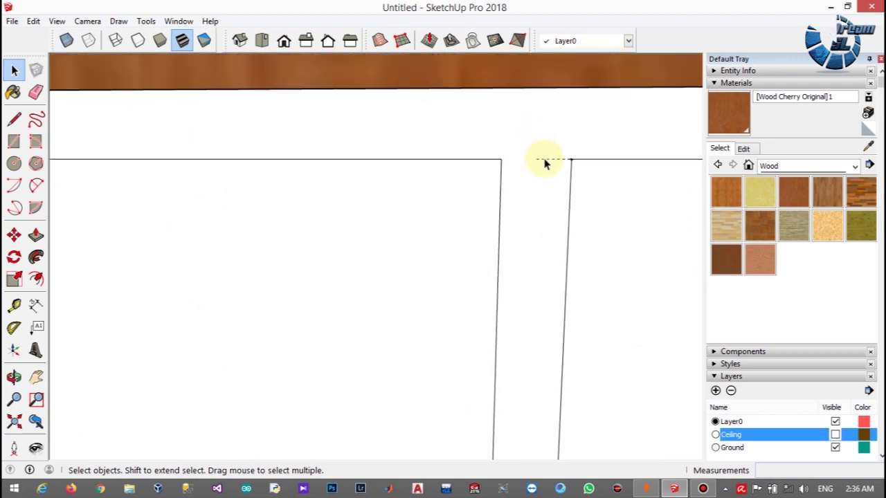
pyautogui.scroll(-5, 550, 177)
pyautogui.scroll(4, 564, 208)
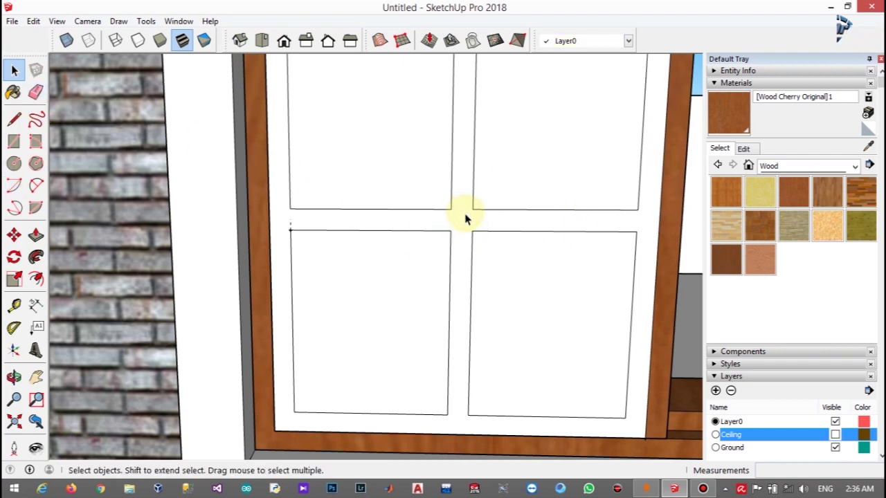
# - Delete the four pane faces to leave open holes in the sash
pyautogui.scroll(-2, 466, 219)
pyautogui.click(406, 148)
pyautogui.press('Delete')
pyautogui.click(530, 159)
pyautogui.press('Delete')
pyautogui.click(406, 297)
pyautogui.press('Delete')
pyautogui.click(534, 283)
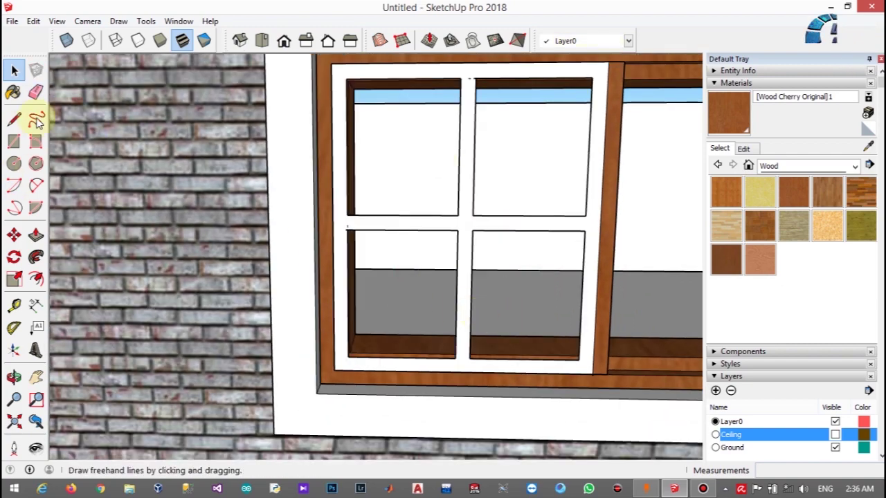
# - Push/Pull the cross-shaped sash frame face by 0.05 m
pyautogui.click(36, 235)
pyautogui.click(339, 283)
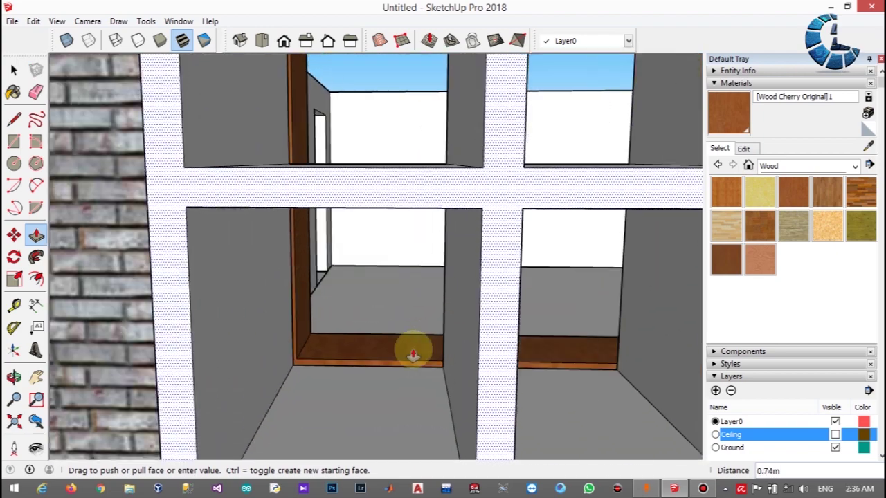
pyautogui.moveTo(409, 353)
pyautogui.mouseDown(button='middle')
pyautogui.moveTo(387, 459)
pyautogui.moveTo(396, 360)
pyautogui.mouseUp(button='middle')
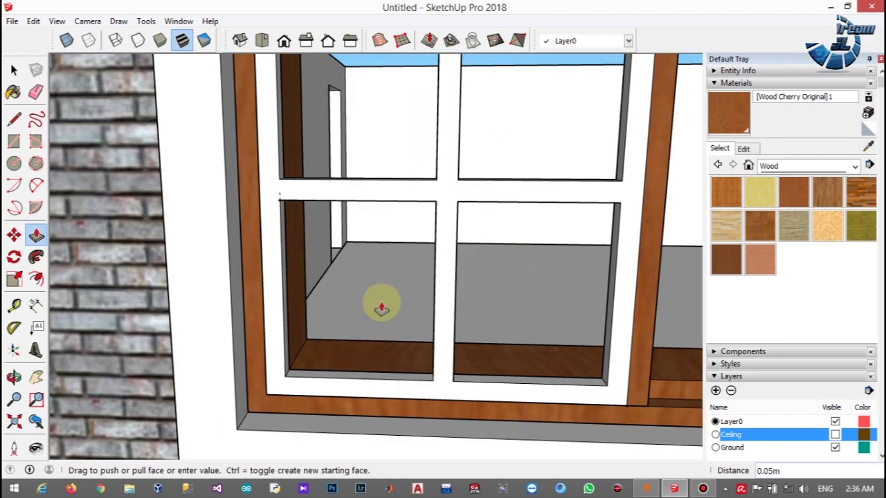
pyautogui.click(382, 310)
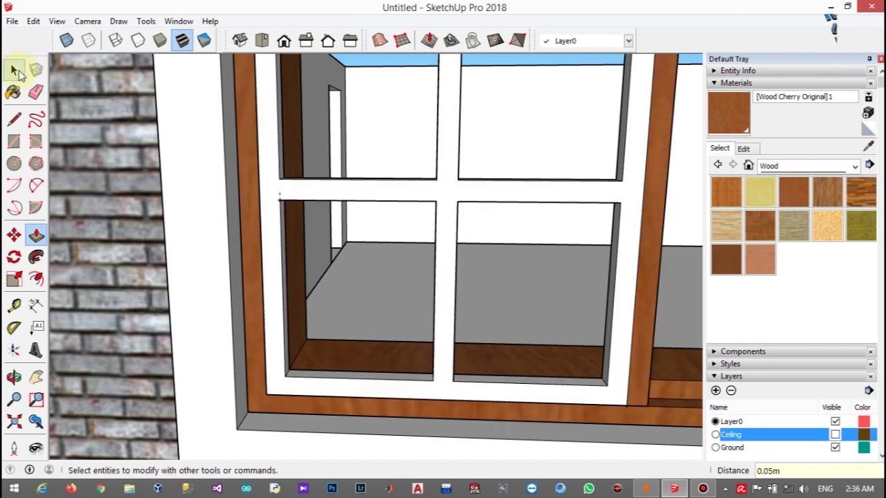
# - Select all connected geometry of the sash frame and make it a group
pyautogui.click(15, 70)
pyautogui.tripleClick(263, 159)
pyautogui.rightClick(263, 158)
pyautogui.click(312, 267)
# - Copy the sash group from its lower-left corner to the matching corner of the window's middle opening
pyautogui.scroll(-5, 426, 287)
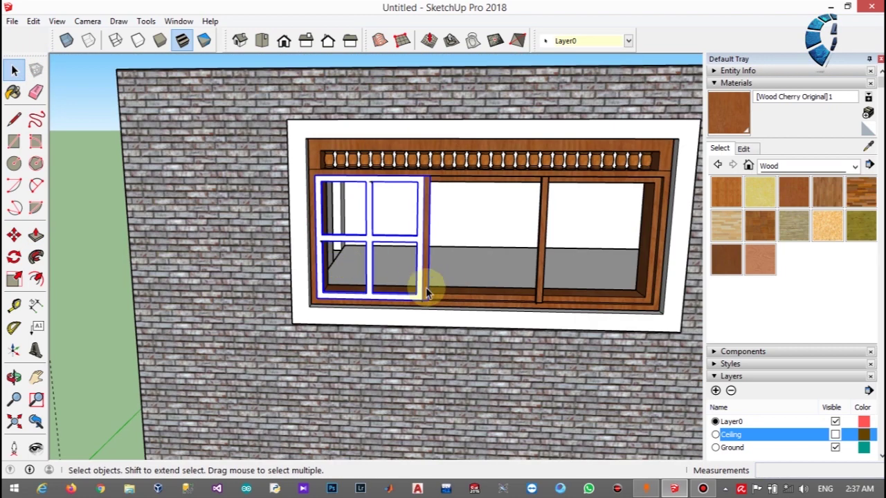
pyautogui.scroll(6, 425, 287)
pyautogui.scroll(-3, 87, 297)
pyautogui.scroll(3, 87, 297)
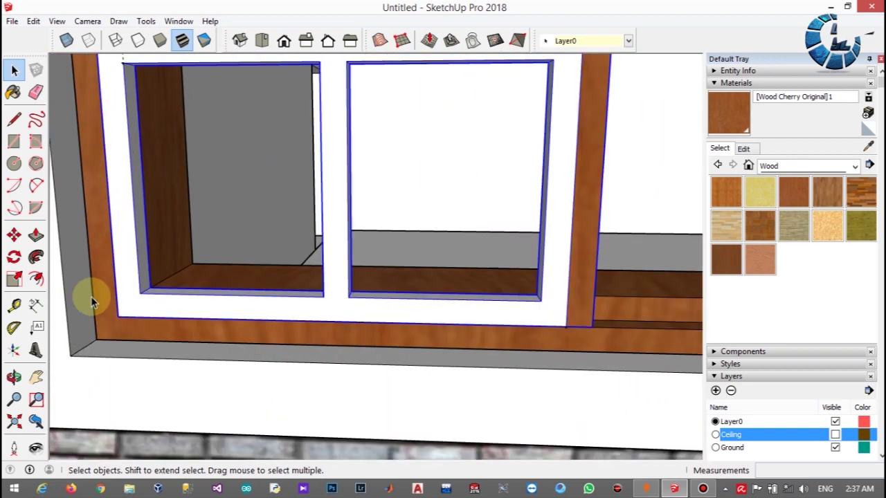
pyautogui.scroll(2, 87, 297)
pyautogui.click(129, 334)
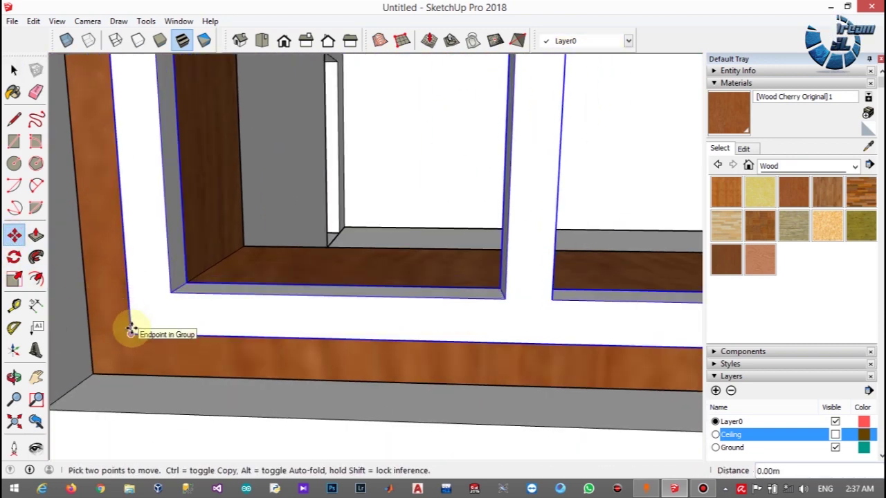
pyautogui.press('ctrl')
pyautogui.scroll(-2, 316, 342)
pyautogui.scroll(3, 592, 356)
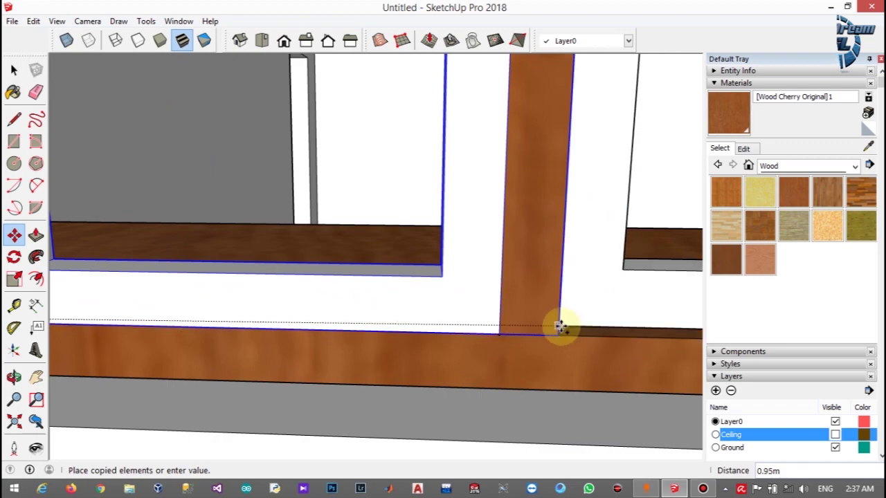
pyautogui.click(14, 70)
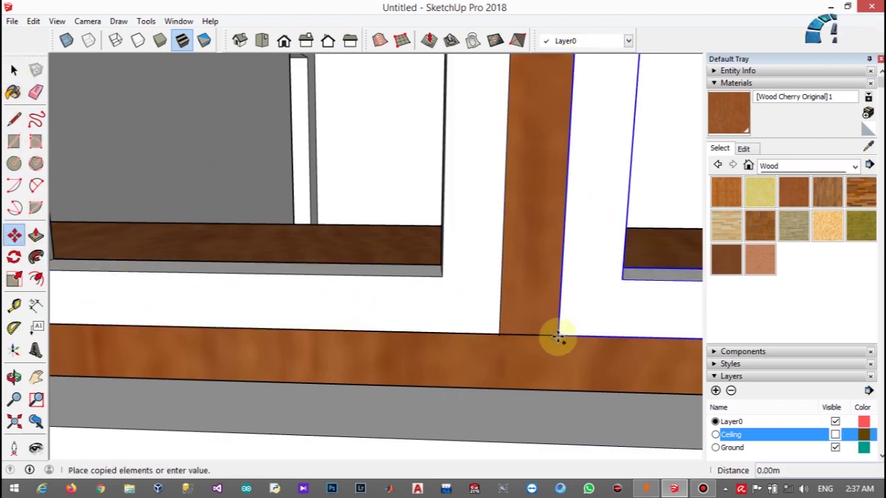
# - Place another copy of the sash group in the window's right opening, aligned to its lower-left corner
pyautogui.scroll(-5, 558, 338)
pyautogui.scroll(5, 610, 331)
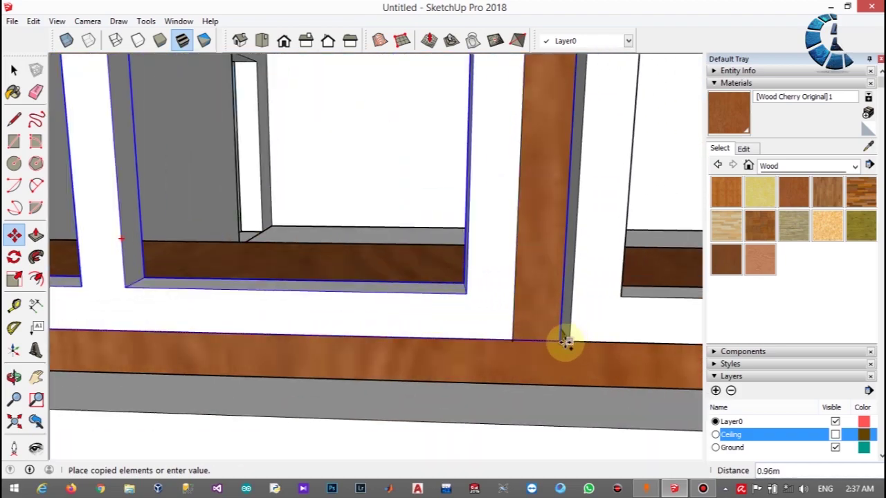
pyautogui.click(567, 341)
# - Copy the three sash groups of the left window to the matching lower-left corner inside the right window's frame
pyautogui.scroll(-8, 562, 340)
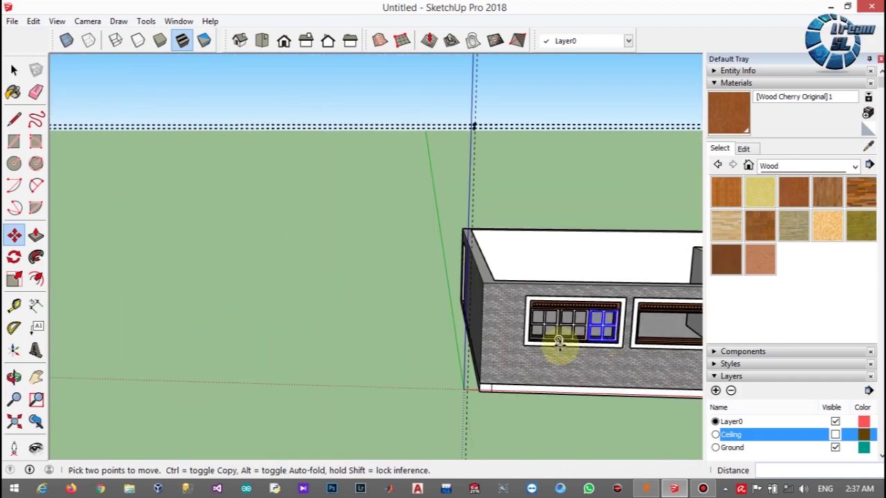
pyautogui.scroll(5, 561, 339)
pyautogui.press('space')
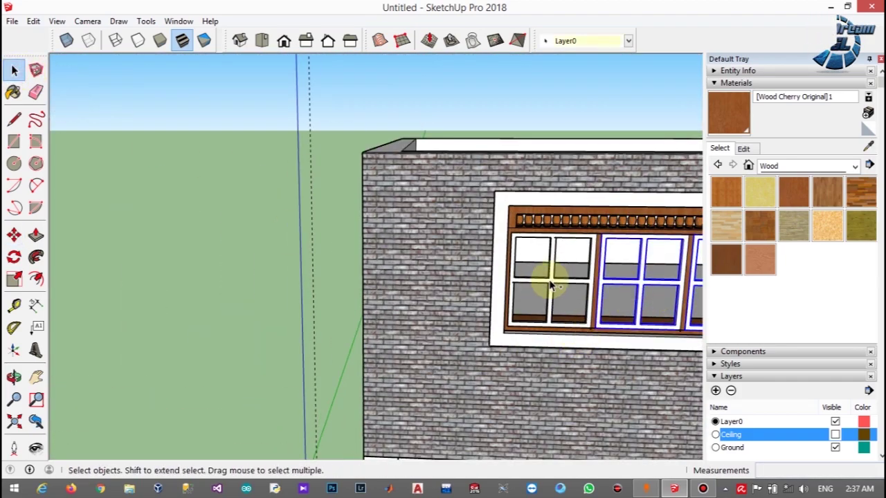
pyautogui.scroll(3, 560, 365)
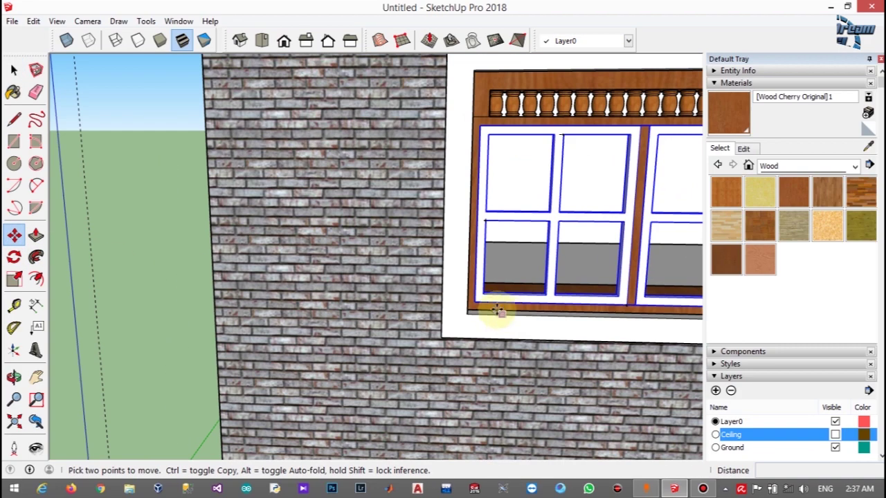
pyautogui.click(475, 302)
pyautogui.scroll(-5, 474, 297)
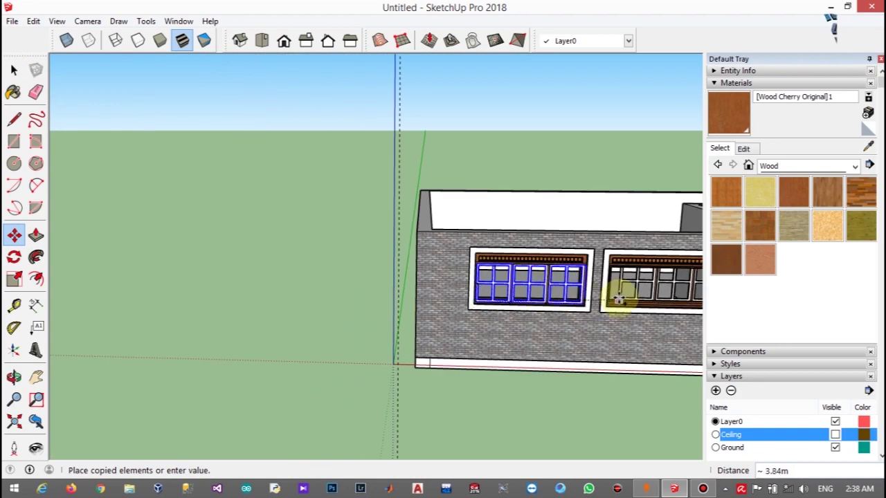
pyautogui.scroll(8, 599, 316)
pyautogui.scroll(5, 542, 355)
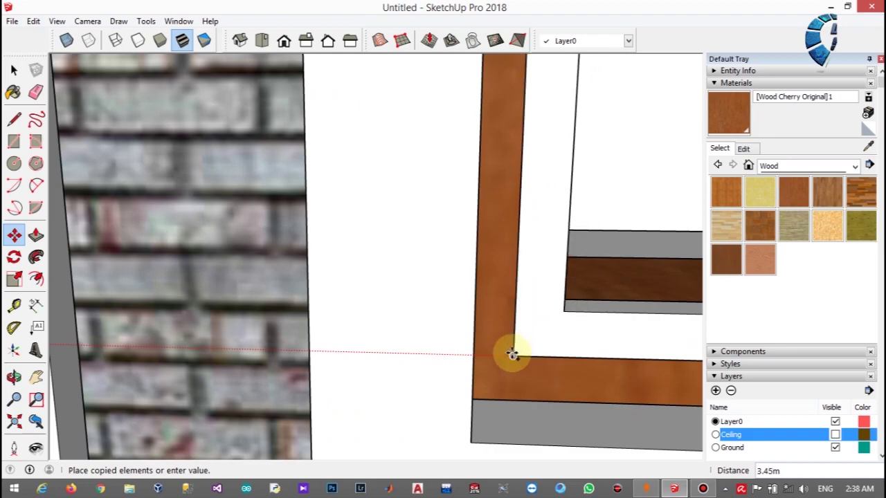
pyautogui.click(514, 356)
pyautogui.scroll(-5, 513, 355)
pyautogui.click(14, 69)
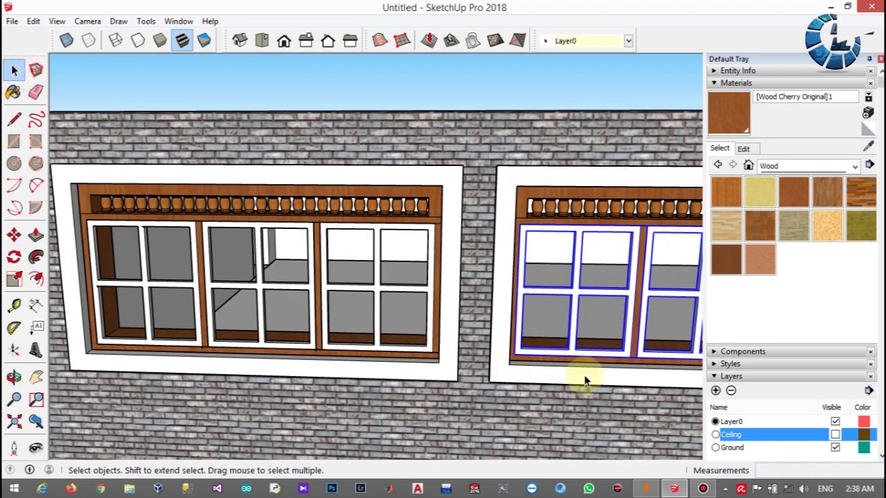
# - Inspect the sashes and mullions of both front windows, opening the left window's middle sash group to check its mullion
pyautogui.scroll(-5, 592, 409)
pyautogui.scroll(8, 610, 402)
pyautogui.scroll(-5, 415, 402)
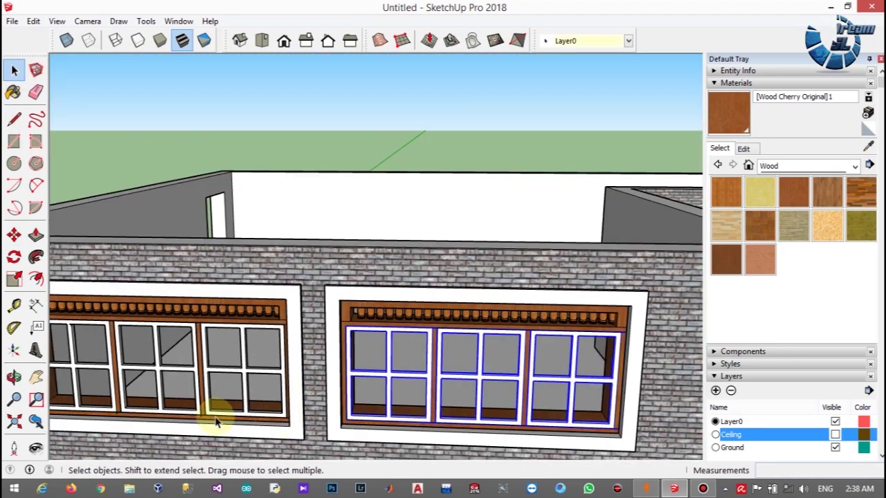
pyautogui.click(99, 395)
pyautogui.scroll(8, 93, 396)
pyautogui.scroll(-5, 253, 365)
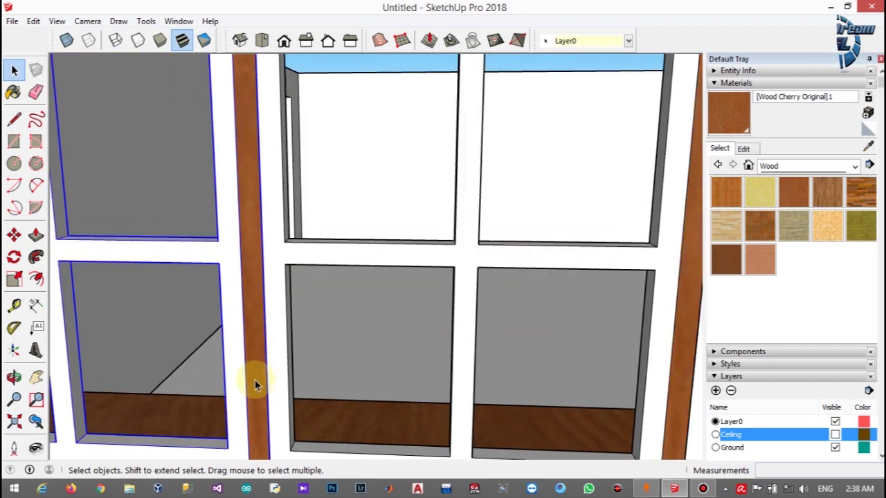
pyautogui.scroll(-6, 124, 330)
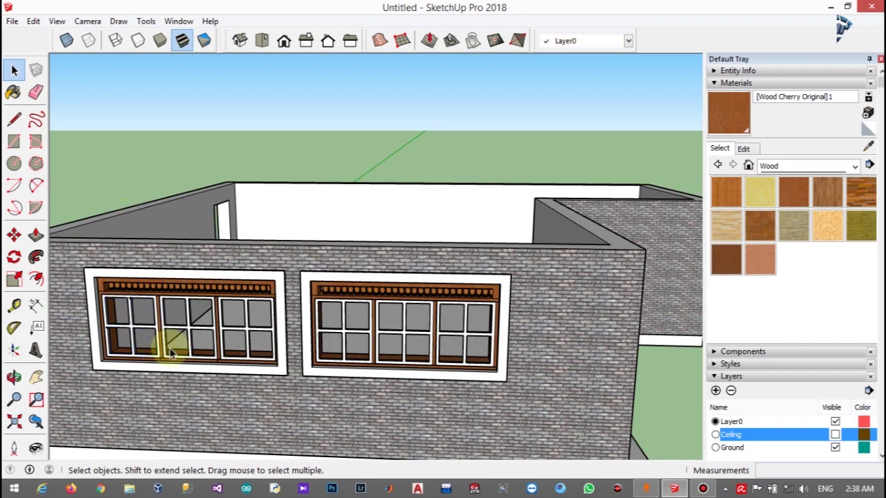
pyautogui.scroll(6, 148, 311)
pyautogui.scroll(-2, 152, 317)
pyautogui.scroll(-3, 152, 317)
pyautogui.doubleClick(153, 314)
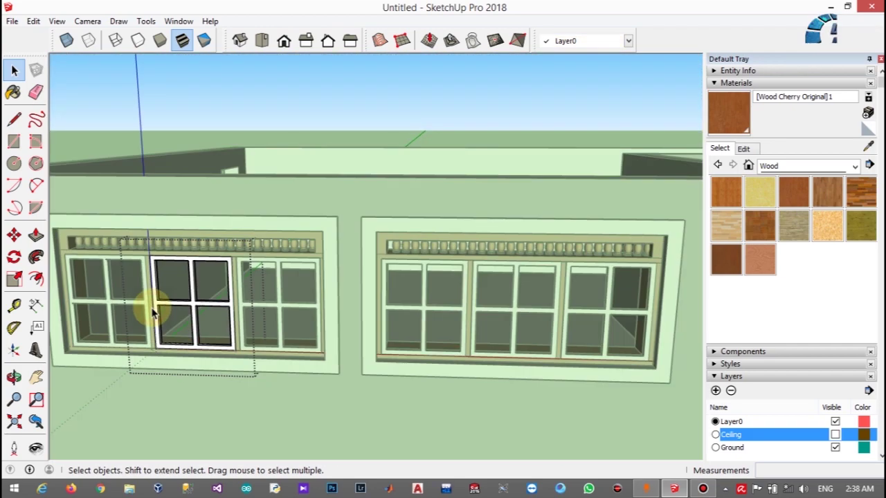
pyautogui.scroll(6, 129, 292)
pyautogui.scroll(-5, 198, 271)
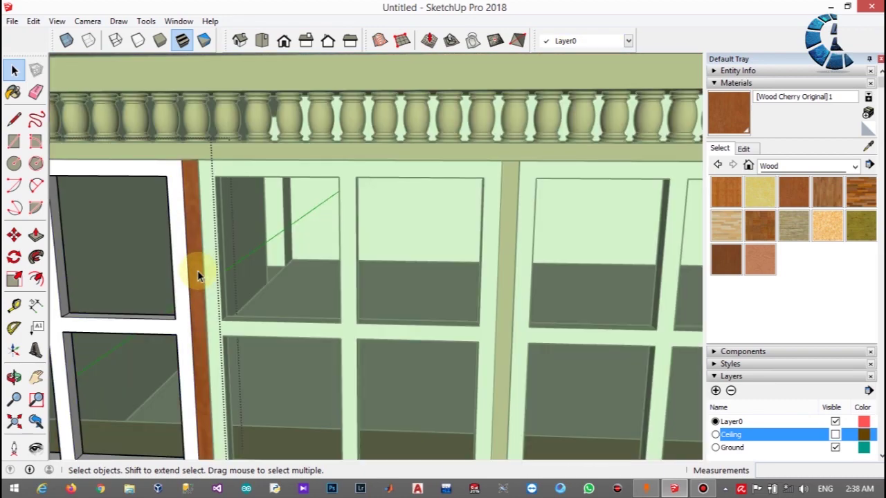
pyautogui.click(326, 89)
# - Copy the mullion face between the left window's middle and right sashes to the right window's first mullion position
pyautogui.scroll(5, 270, 358)
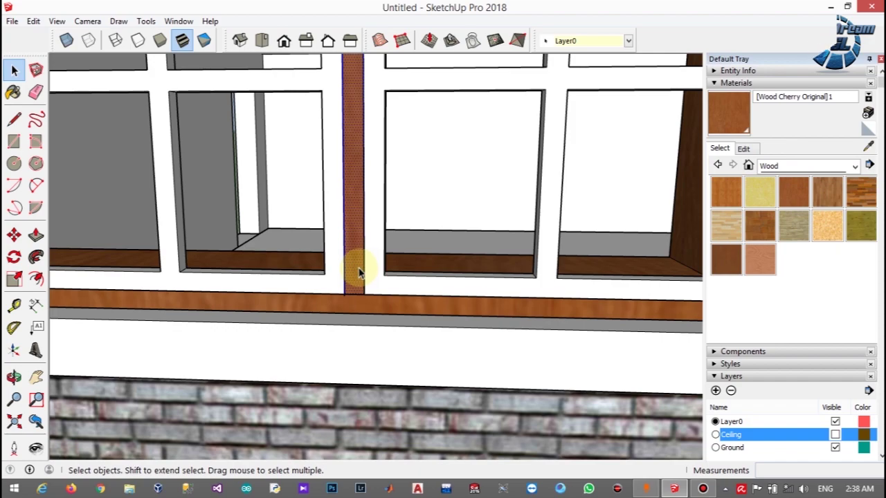
pyautogui.scroll(-4, 359, 272)
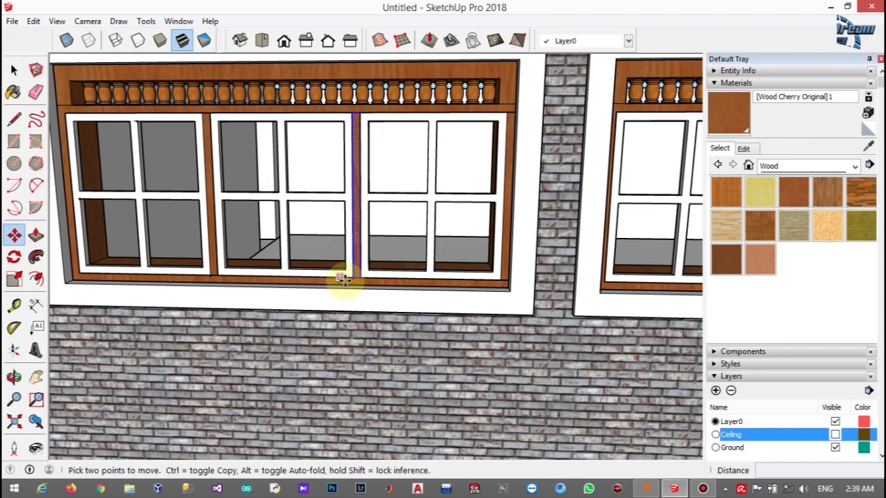
pyautogui.click(353, 279)
pyautogui.press('ctrl')
pyautogui.scroll(-4, 629, 277)
pyautogui.scroll(8, 669, 286)
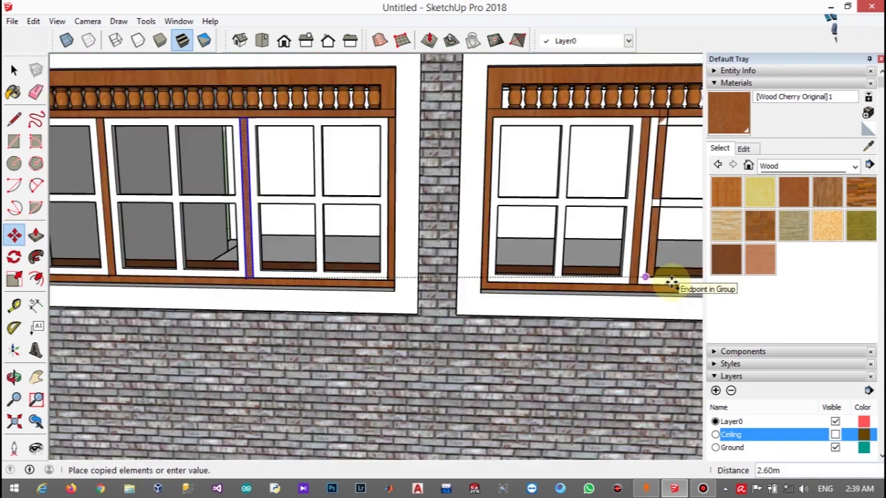
pyautogui.scroll(3, 589, 284)
pyautogui.click(577, 301)
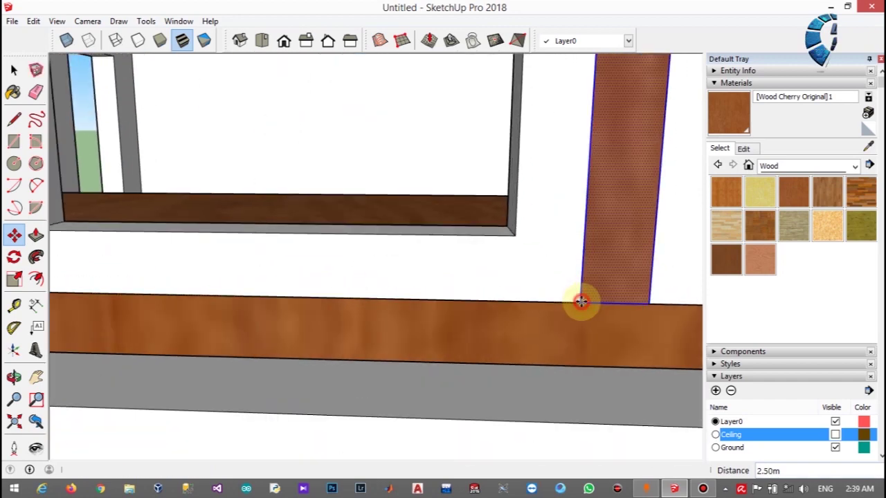
pyautogui.scroll(-8, 577, 301)
pyautogui.click(15, 72)
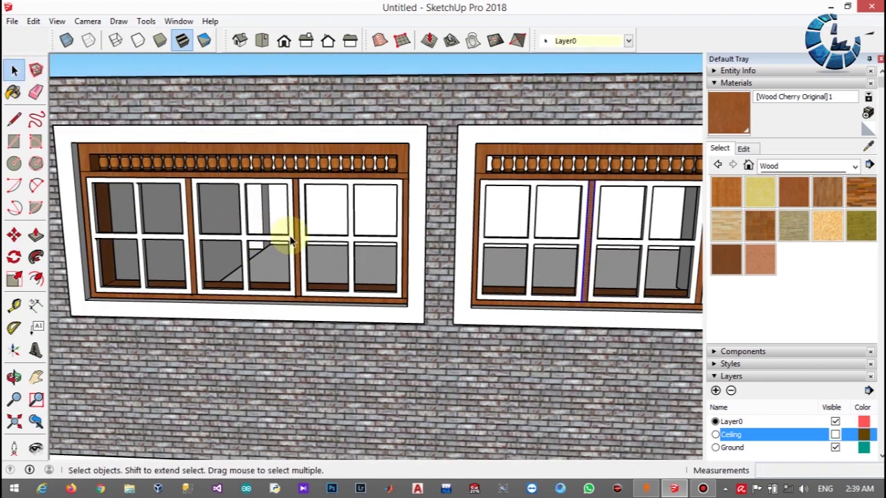
# - Make groups of the left window's second mullion and the mullion copied into the right window
pyautogui.rightClick(297, 241)
pyautogui.click(325, 351)
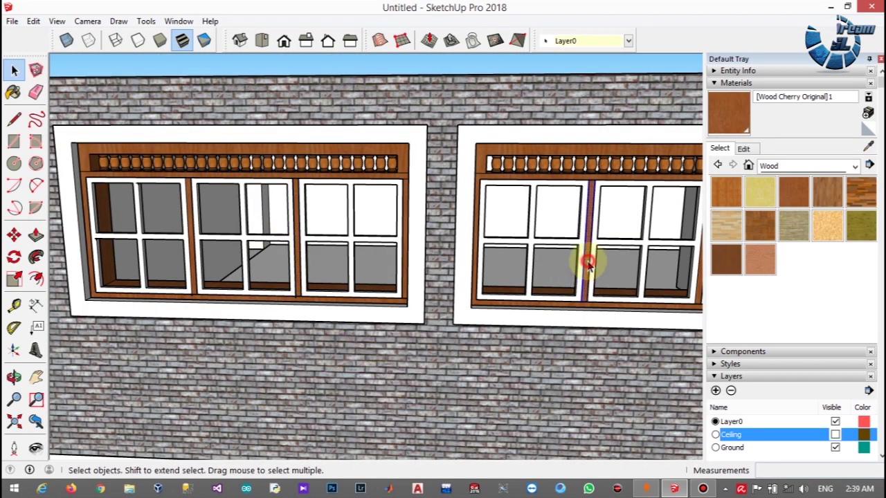
pyautogui.rightClick(587, 263)
pyautogui.click(619, 370)
# - Copy the right window's mullion group to the gap between its middle and right sashes
pyautogui.click(15, 236)
pyautogui.scroll(5, 579, 287)
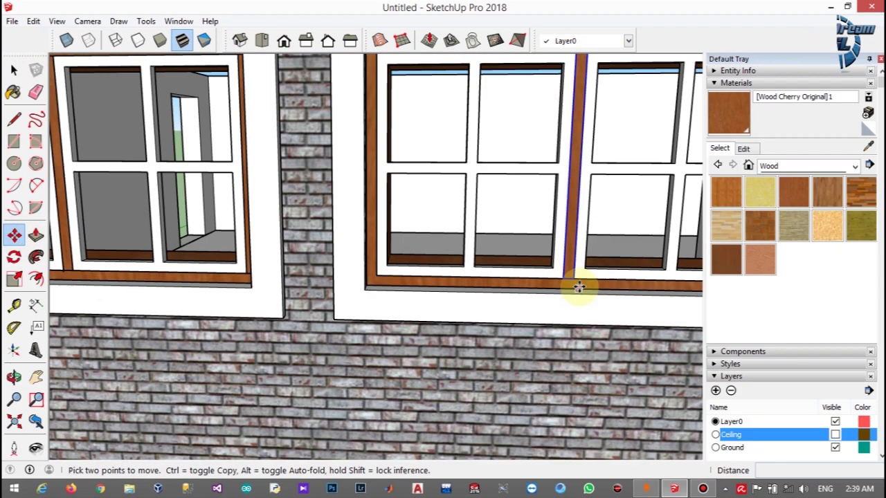
pyautogui.scroll(-5, 586, 278)
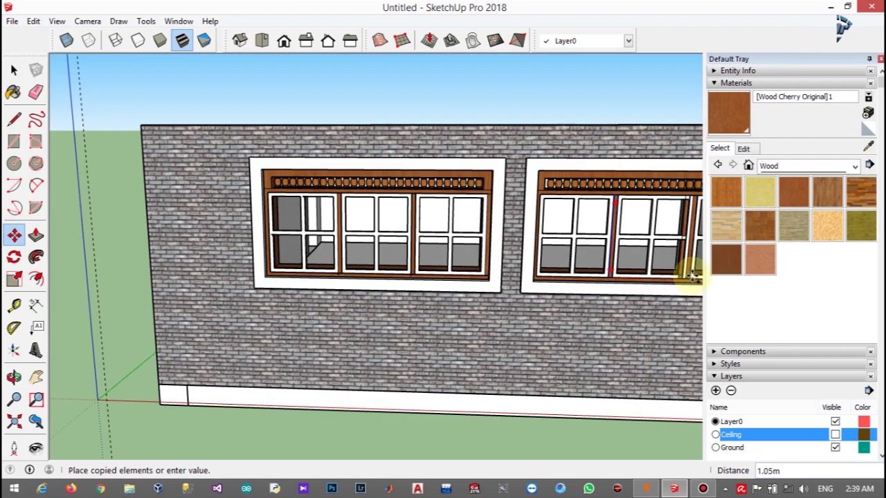
pyautogui.scroll(8, 693, 270)
pyautogui.scroll(-10, 634, 301)
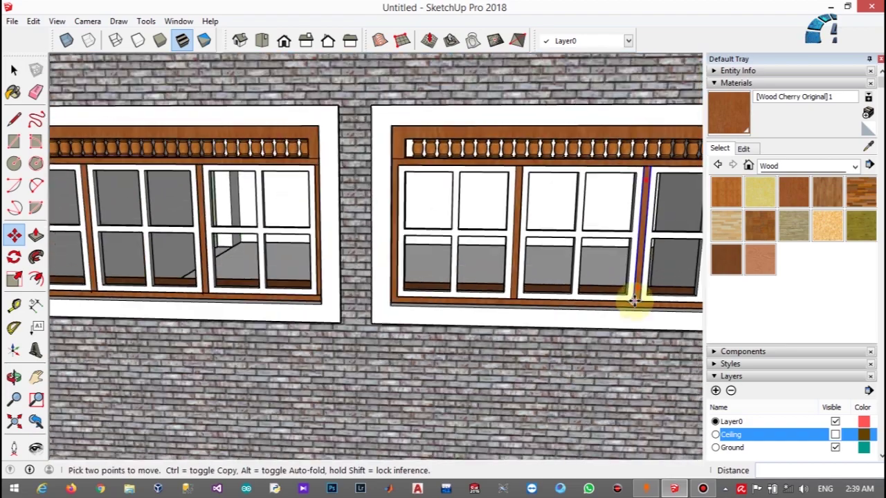
pyautogui.click(14, 70)
# - Paint the left window's three sash groups with the Wood Cherry Original material
pyautogui.moveTo(231, 104); pyautogui.dragTo(228, 289, button='middle')
pyautogui.scroll(6, 216, 168)
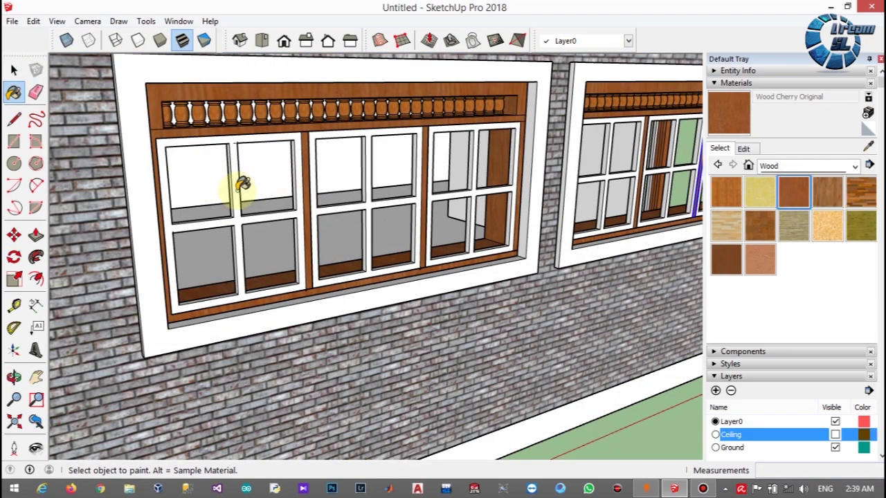
pyautogui.click(243, 184)
pyautogui.click(409, 173)
pyautogui.click(477, 185)
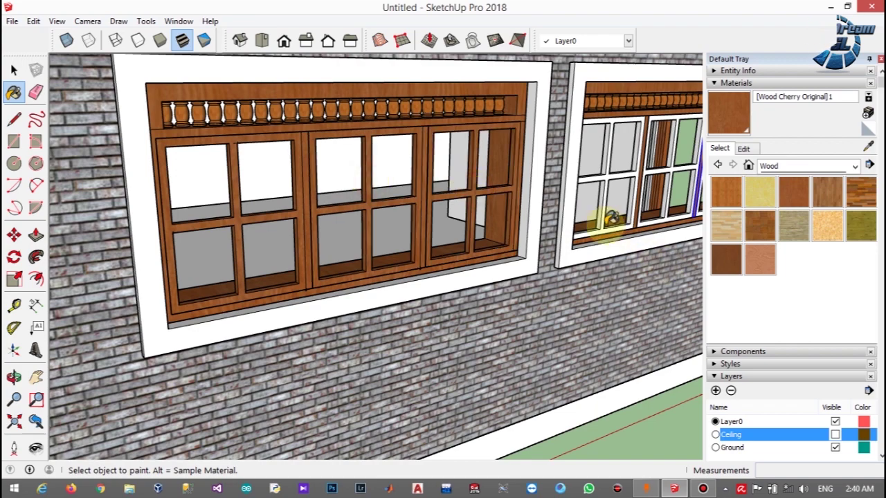
# - Paint the right window's sash groups with the same cherry wood material
pyautogui.scroll(4, 606, 222)
pyautogui.moveTo(603, 222)
pyautogui.mouseDown(button='middle')
pyautogui.moveTo(501, 256)
pyautogui.moveTo(637, 183)
pyautogui.moveTo(508, 251)
pyautogui.moveTo(614, 214)
pyautogui.mouseUp(button='middle')
pyautogui.scroll(-5, 604, 217)
pyautogui.click(16, 71)
# - Mark a Tape Measure distance of 0.025 m along the depth edge at the lower-left corner of the left window's first pane opening
pyautogui.moveTo(644, 360)
pyautogui.mouseDown(button='middle')
pyautogui.moveTo(614, 368)
pyautogui.moveTo(434, 331)
pyautogui.mouseUp(button='middle')
pyautogui.moveTo(622, 381); pyautogui.dragTo(370, 403, button='middle')
pyautogui.scroll(8, 155, 277)
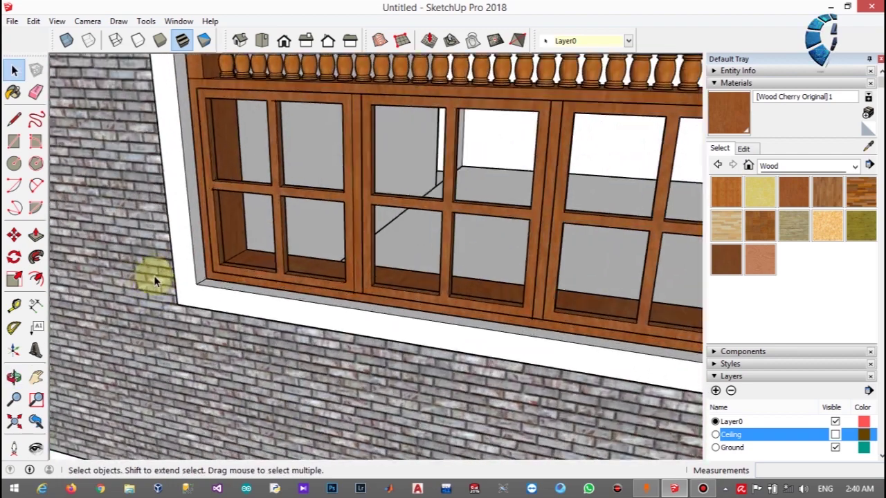
pyautogui.scroll(2, 250, 231)
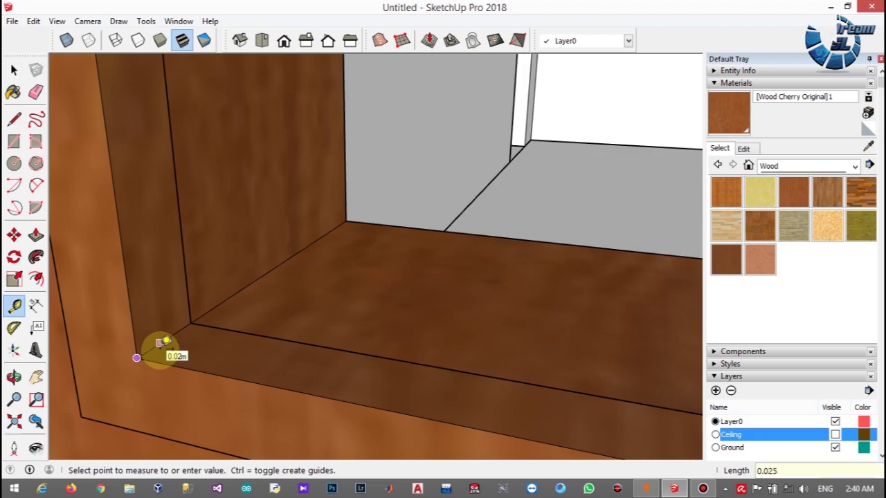
pyautogui.scroll(-8, 351, 379)
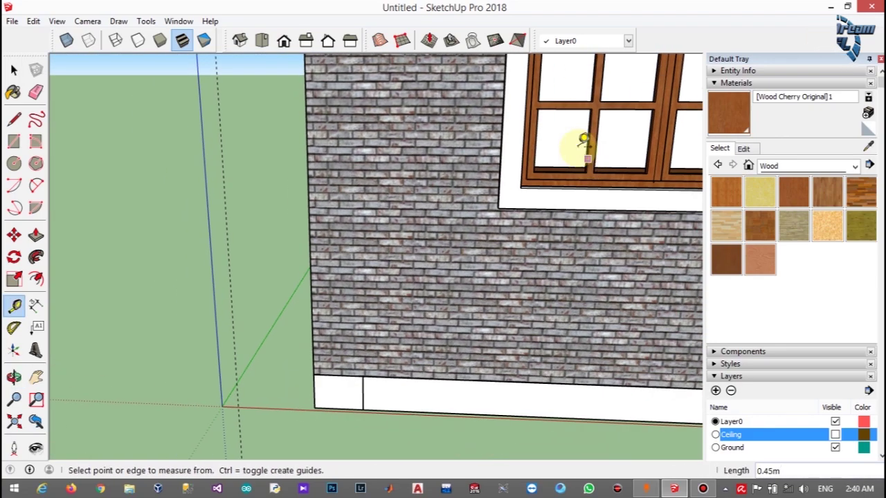
# - Examine the pane openings of the left window's first sash from the front
pyautogui.moveTo(584, 140)
pyautogui.mouseDown(button='middle')
pyautogui.moveTo(587, 115)
pyautogui.moveTo(593, 133)
pyautogui.mouseUp(button='middle')
pyautogui.scroll(5, 595, 135)
pyautogui.scroll(-4, 550, 192)
pyautogui.scroll(2, 583, 158)
pyautogui.scroll(3, 582, 158)
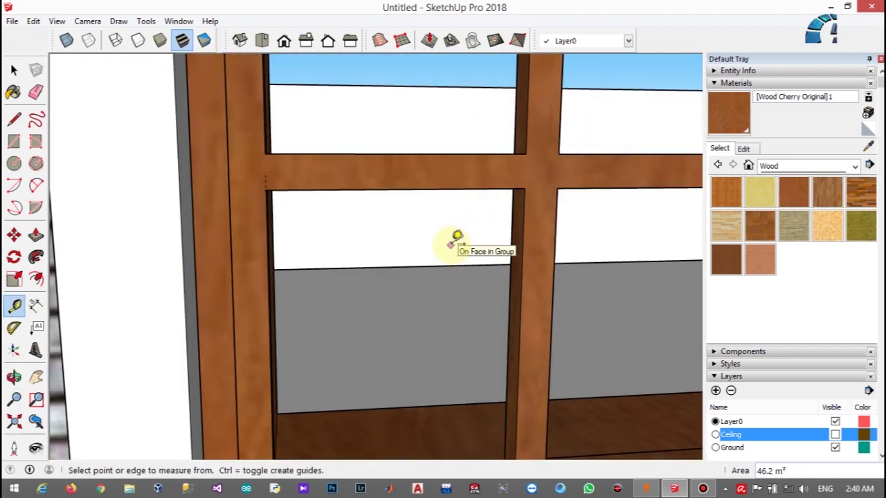
pyautogui.moveTo(453, 242); pyautogui.dragTo(456, 237, button='middle')
pyautogui.moveTo(477, 200); pyautogui.dragTo(475, 207, button='middle')
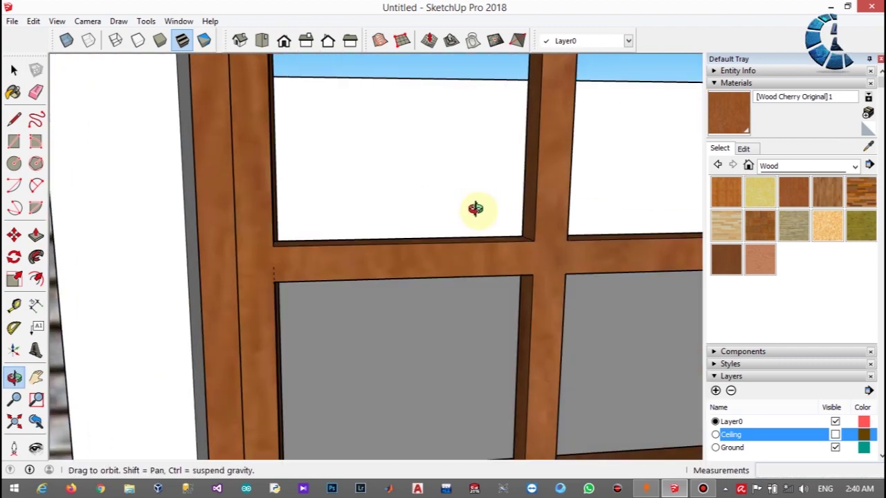
pyautogui.scroll(-5, 432, 301)
pyautogui.moveTo(352, 368); pyautogui.dragTo(208, 291, button='middle')
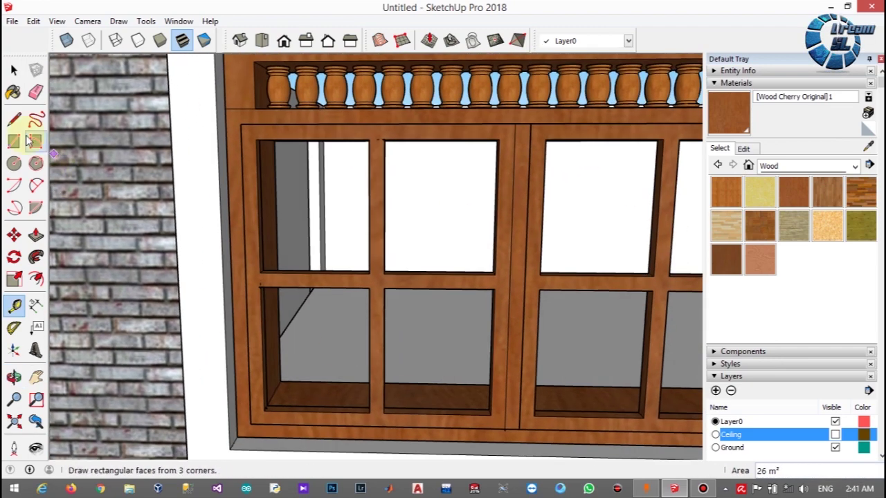
pyautogui.scroll(4, 212, 326)
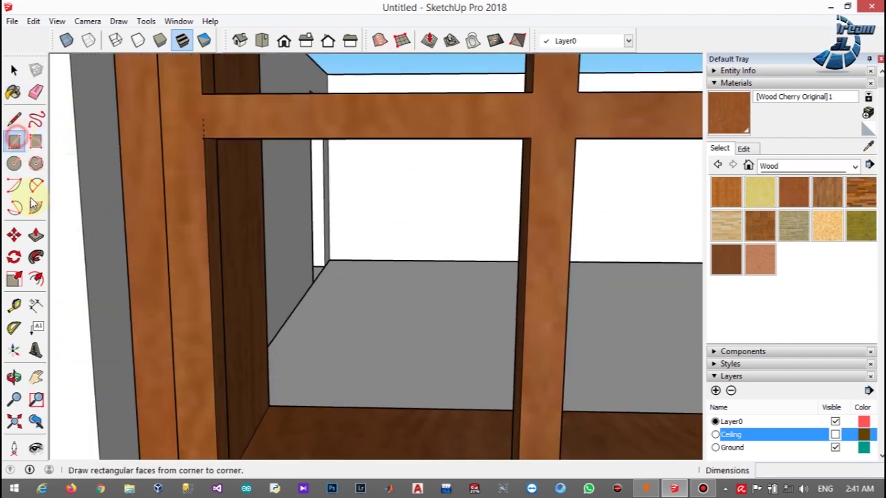
pyautogui.scroll(-4, 249, 420)
pyautogui.scroll(4, 251, 434)
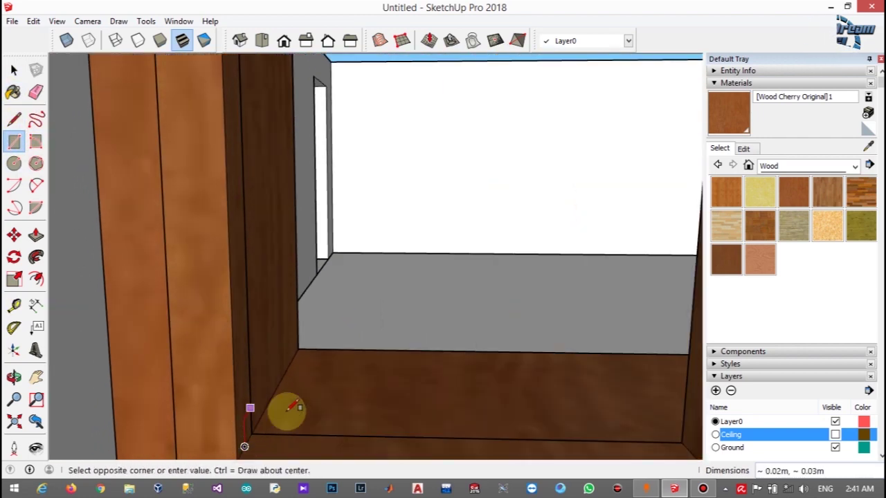
pyautogui.moveTo(694, 440); pyautogui.dragTo(687, 374, button='middle')
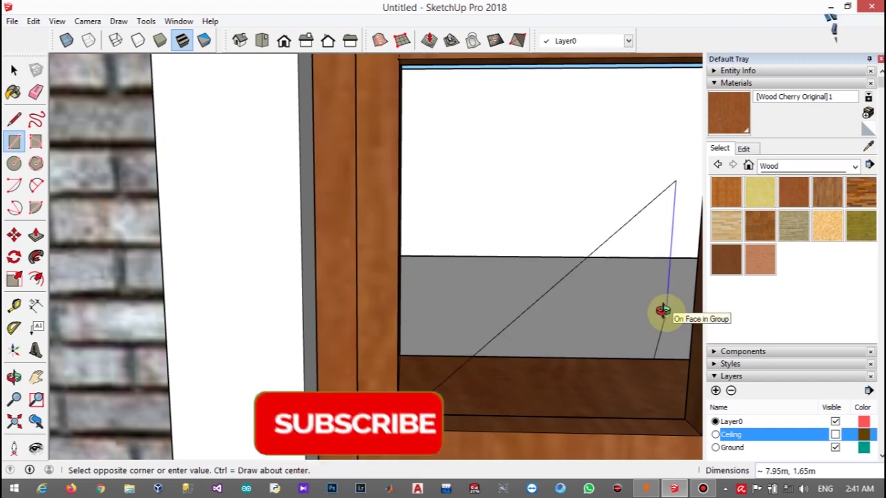
pyautogui.moveTo(663, 310); pyautogui.dragTo(566, 297, button='middle')
pyautogui.moveTo(362, 279); pyautogui.dragTo(226, 193, button='middle')
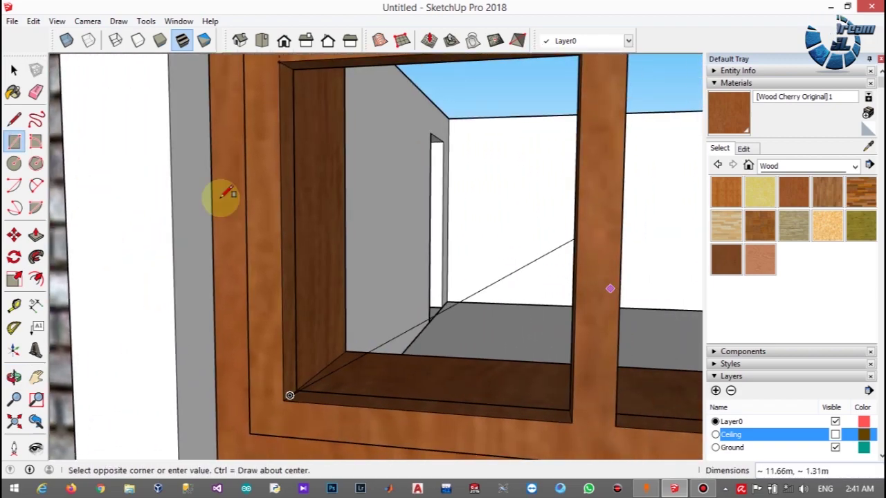
pyautogui.press('Escape')
# - Draw a rectangle face filling the lower-left pane opening of the left window's first sash, set back inside the frame
pyautogui.moveTo(490, 202); pyautogui.dragTo(302, 208, button='middle')
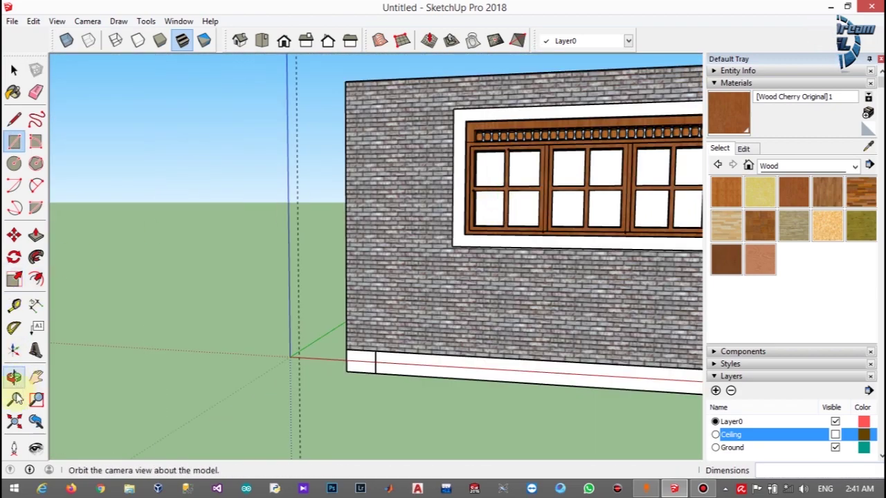
pyautogui.click(16, 422)
pyautogui.moveTo(446, 372); pyautogui.dragTo(286, 395, button='middle')
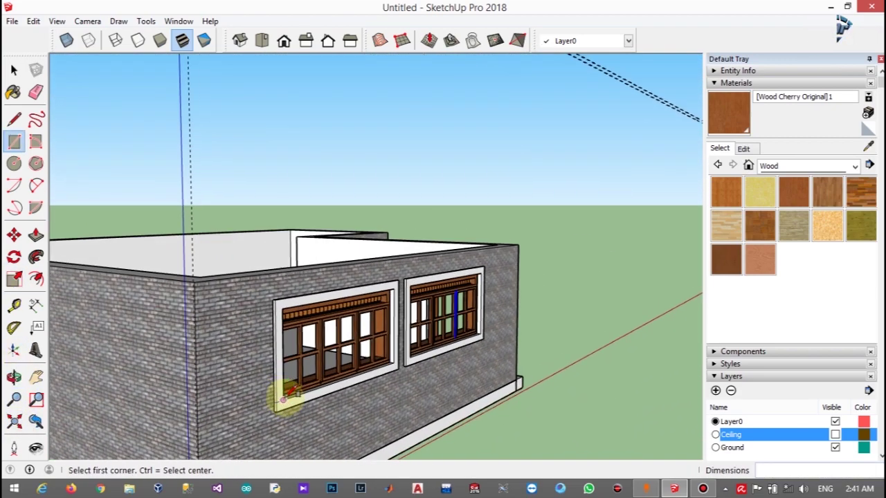
pyautogui.scroll(6, 297, 382)
pyautogui.moveTo(310, 264); pyautogui.dragTo(92, 297, button='middle')
pyautogui.scroll(-5, 301, 267)
pyautogui.scroll(3, 76, 265)
pyautogui.scroll(3, 277, 283)
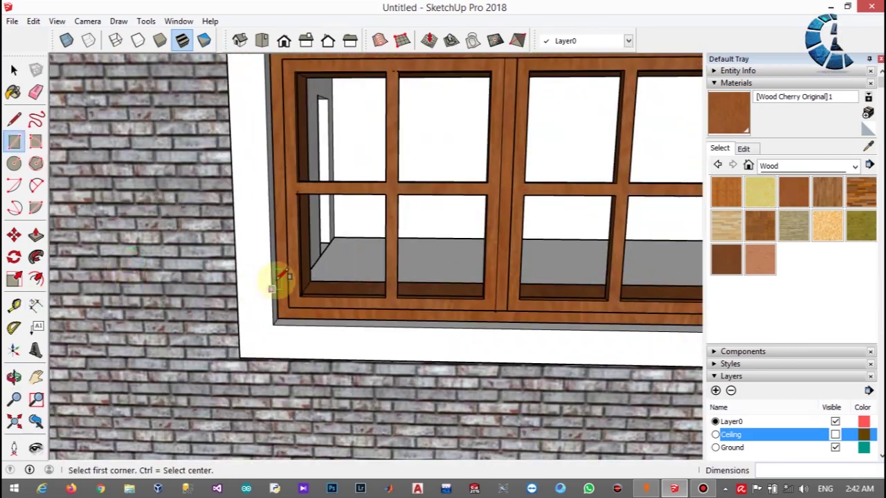
pyautogui.moveTo(277, 283); pyautogui.dragTo(164, 283, button='middle')
pyautogui.scroll(5, 323, 284)
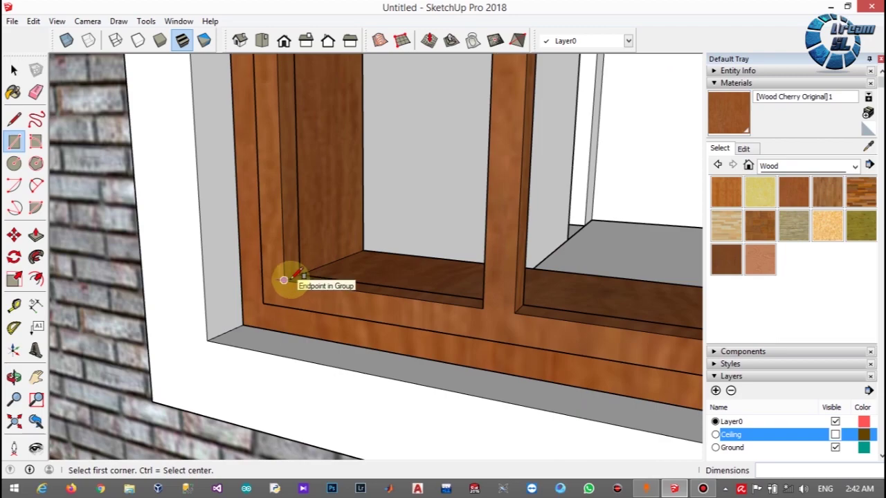
pyautogui.scroll(3, 284, 280)
pyautogui.scroll(-8, 471, 305)
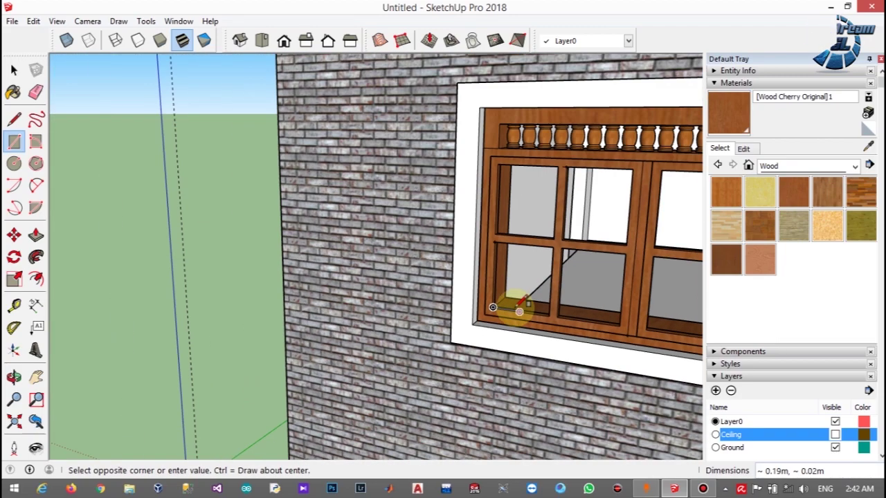
pyautogui.moveTo(514, 307); pyautogui.dragTo(830, 147, button='middle')
pyautogui.scroll(10, 406, 297)
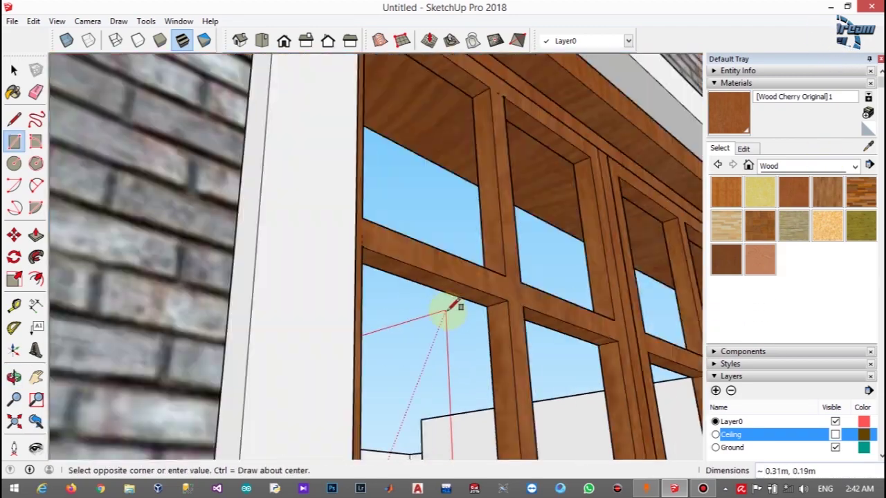
pyautogui.scroll(-8, 496, 299)
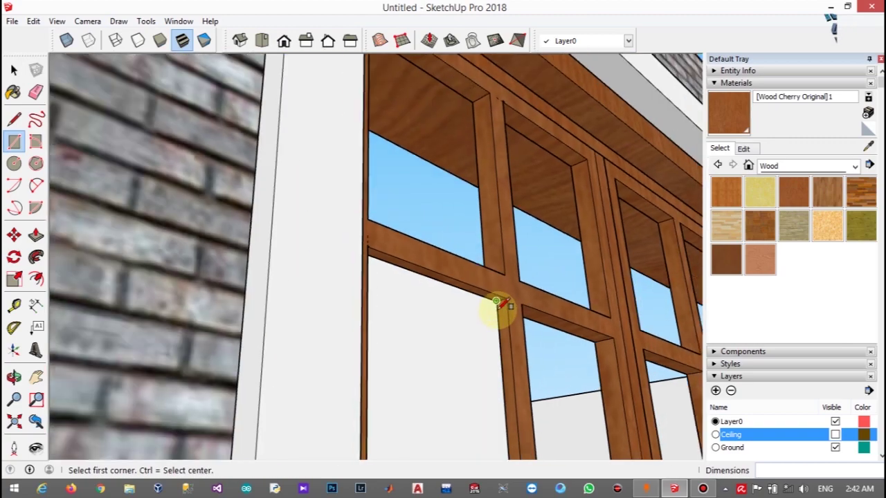
# - Copy the pane face about 0.42 m sideways into the lower-right opening of the left window's first sash
pyautogui.moveTo(459, 336); pyautogui.dragTo(305, 436, button='middle')
pyautogui.scroll(4, 298, 443)
pyautogui.scroll(2, 298, 443)
pyautogui.click(13, 69)
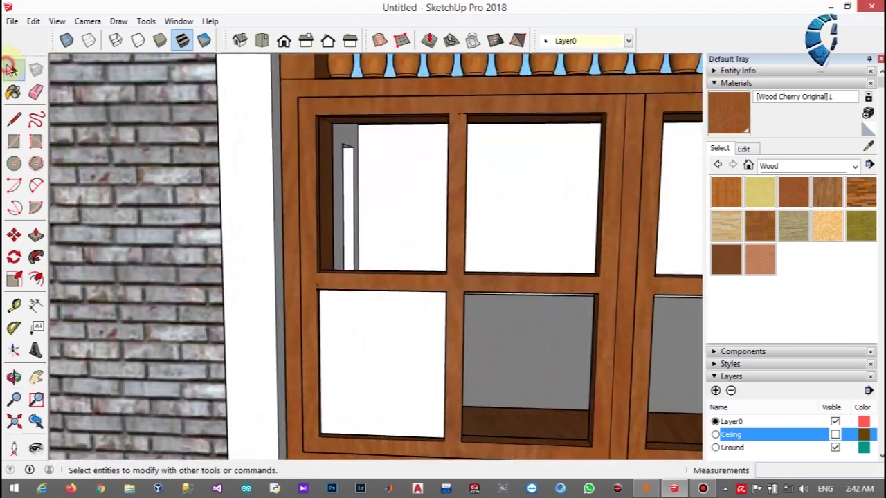
pyautogui.moveTo(394, 361); pyautogui.dragTo(352, 395, button='middle')
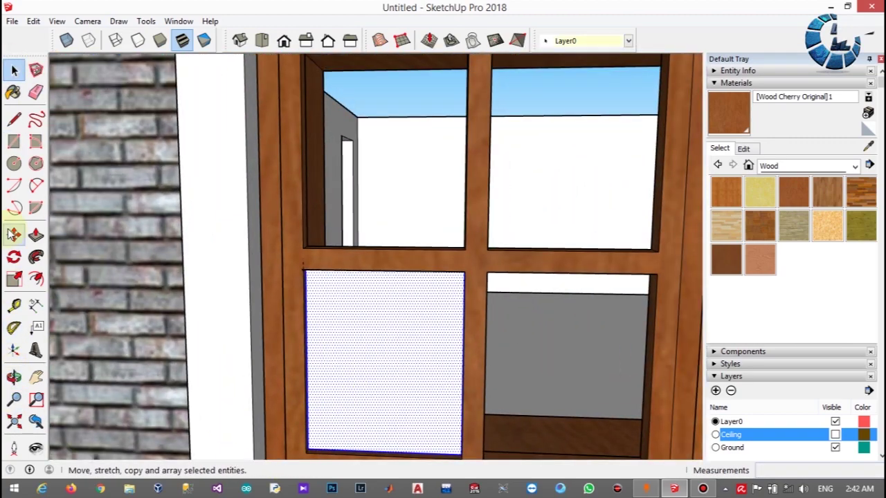
pyautogui.click(13, 234)
pyautogui.scroll(3, 306, 449)
pyautogui.click(300, 441)
pyautogui.press('ctrl')
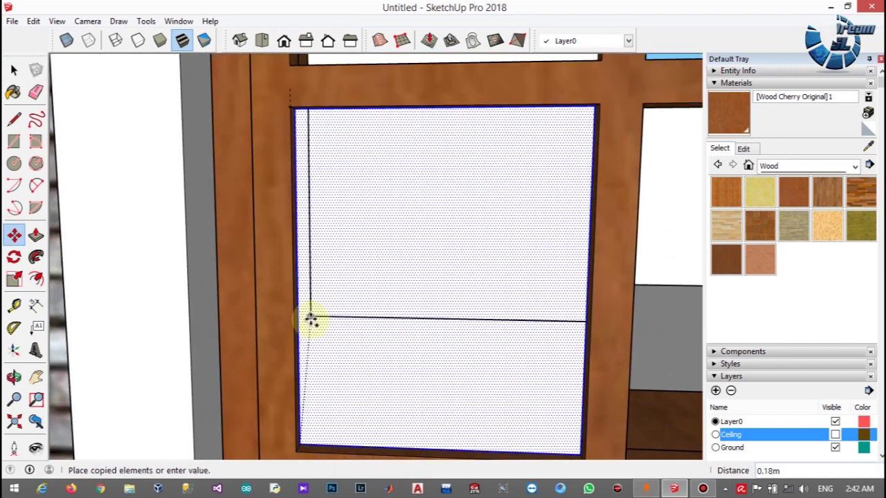
pyautogui.scroll(-3, 450, 337)
pyautogui.scroll(3, 450, 360)
pyautogui.moveTo(451, 376); pyautogui.dragTo(415, 356, button='middle')
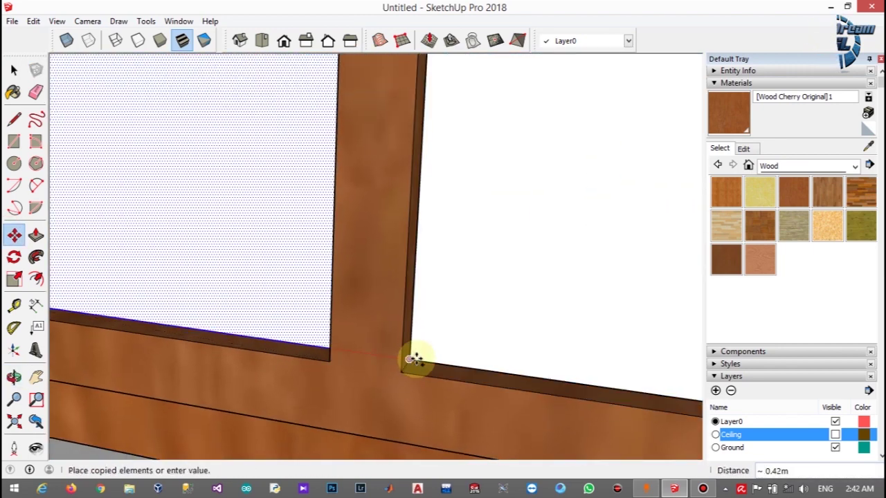
pyautogui.click(408, 359)
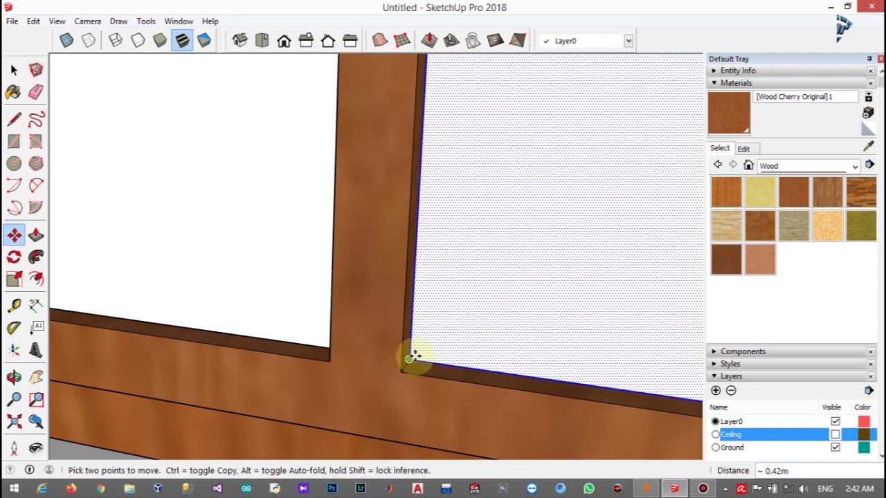
# - Copy both lower pane faces of the first sash up into its two upper openings
pyautogui.click(14, 70)
pyautogui.click(205, 156)
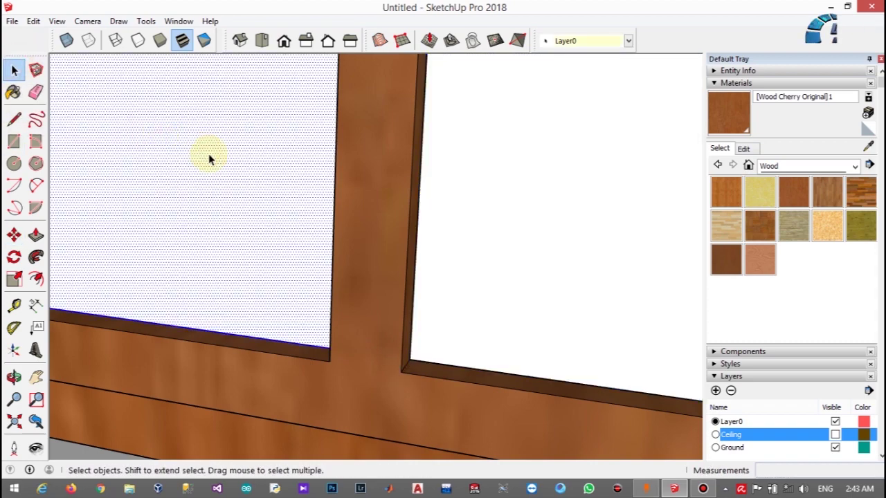
pyautogui.keyDown('shift'); pyautogui.click(503, 202); pyautogui.keyUp('shift')
pyautogui.scroll(-5, 324, 208)
pyautogui.scroll(5, 145, 240)
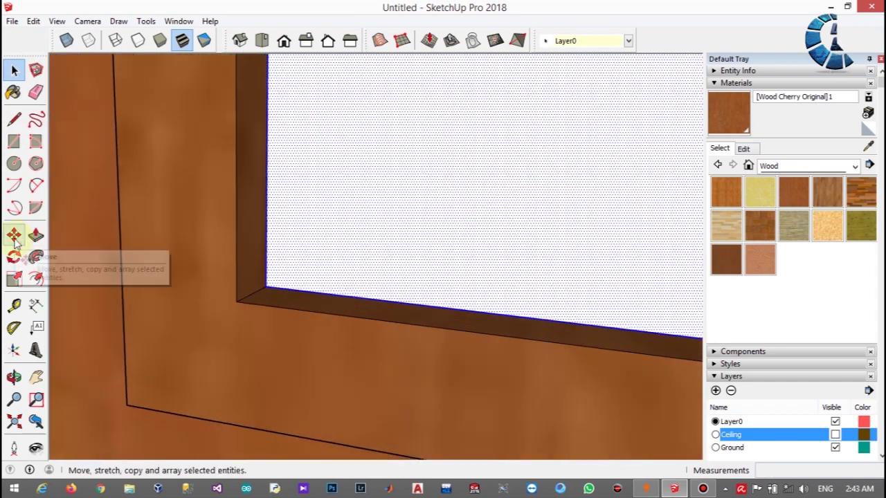
pyautogui.click(14, 237)
pyautogui.scroll(-2, 265, 284)
pyautogui.click(263, 283)
pyautogui.press('ctrl')
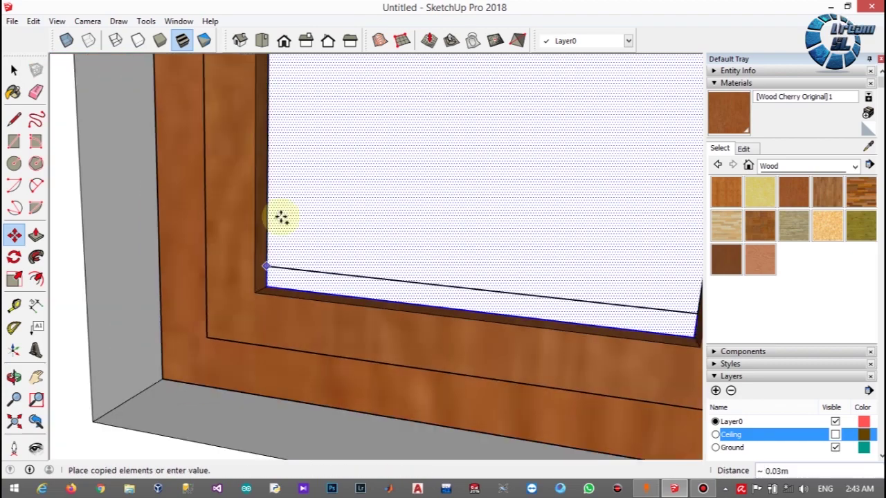
pyautogui.scroll(-5, 283, 217)
pyautogui.scroll(8, 296, 115)
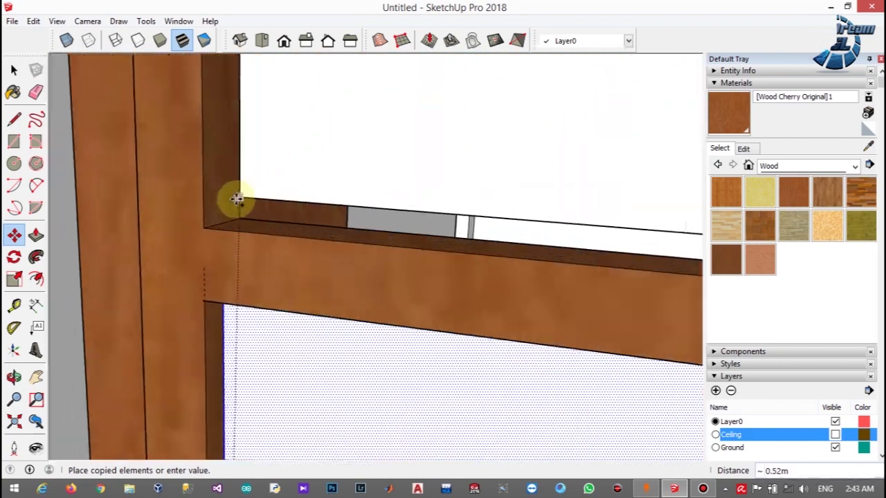
pyautogui.click(212, 235)
pyautogui.scroll(-5, 215, 235)
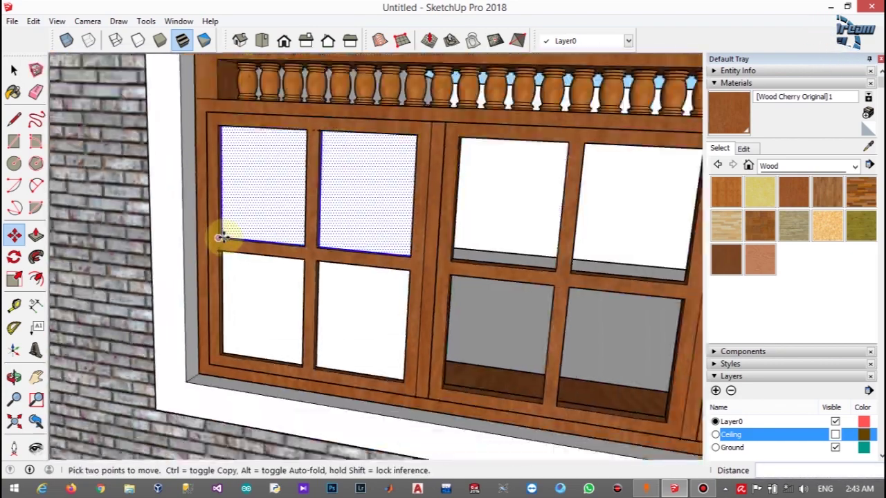
# - Combine the four pane faces of the left window's first sash into one group
pyautogui.click(14, 69)
pyautogui.keyDown('ctrl'); pyautogui.click(263, 305); pyautogui.keyUp('ctrl')
pyautogui.keyDown('ctrl'); pyautogui.click(366, 300); pyautogui.keyUp('ctrl')
pyautogui.rightClick(362, 298)
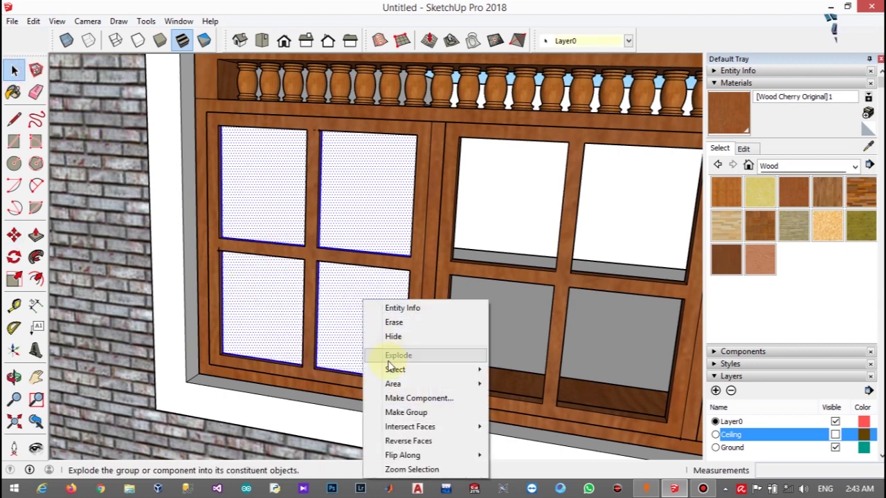
pyautogui.click(411, 414)
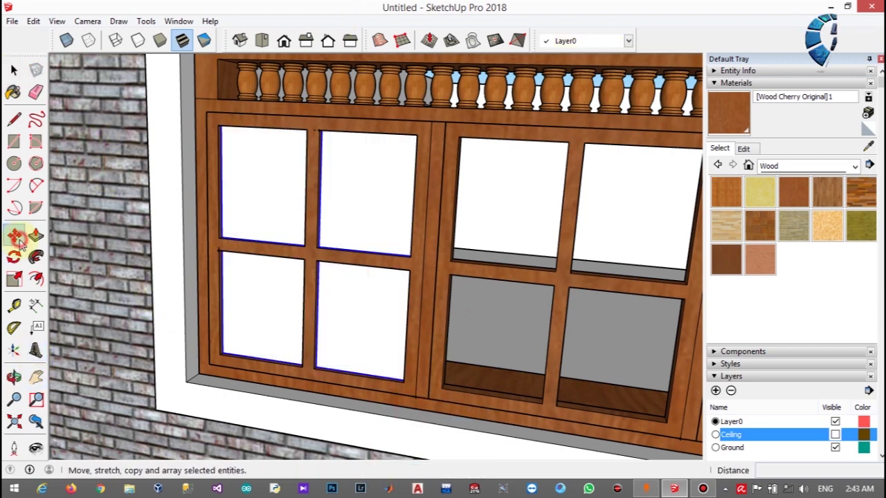
# - Copy the first sash's pane group 0.95 m sideways into the openings of the left window's middle sash
pyautogui.click(14, 236)
pyautogui.scroll(6, 227, 348)
pyautogui.click(216, 351)
pyautogui.press('ctrl')
pyautogui.scroll(-5, 409, 370)
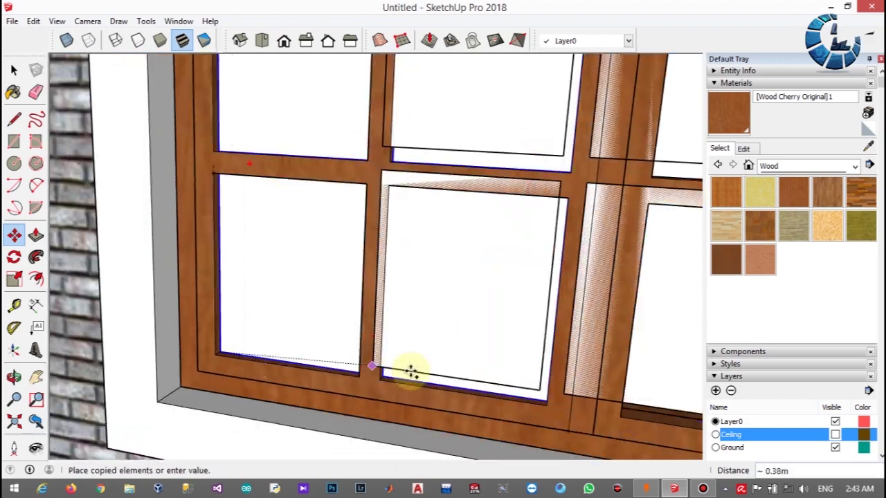
pyautogui.scroll(5, 524, 390)
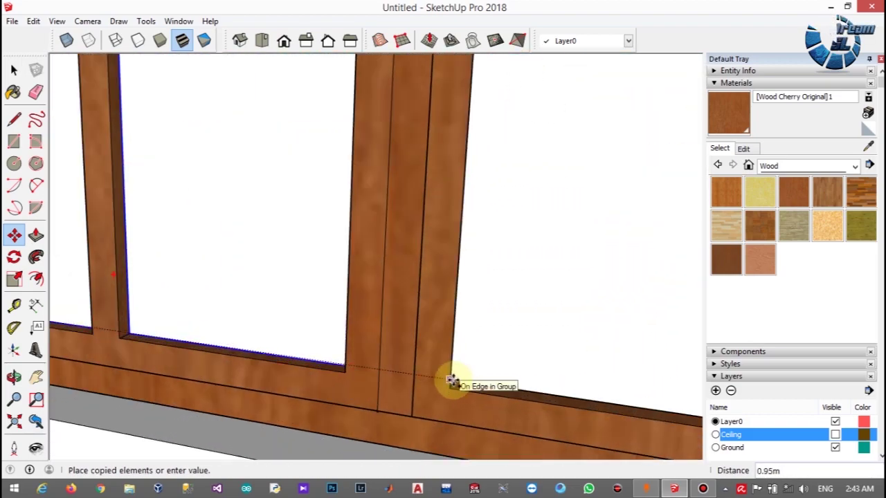
pyautogui.scroll(-5, 457, 381)
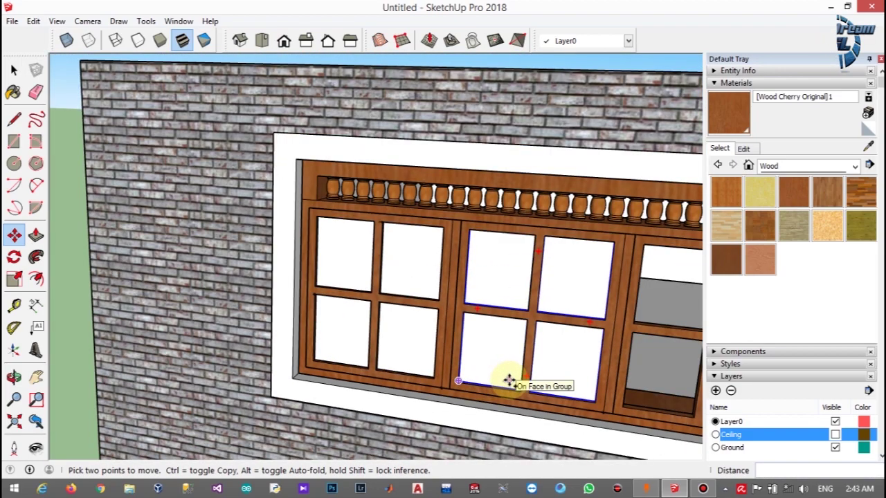
# - Try to copy the middle sash's pane group from its lower-left corner into the third sash
pyautogui.scroll(6, 465, 379)
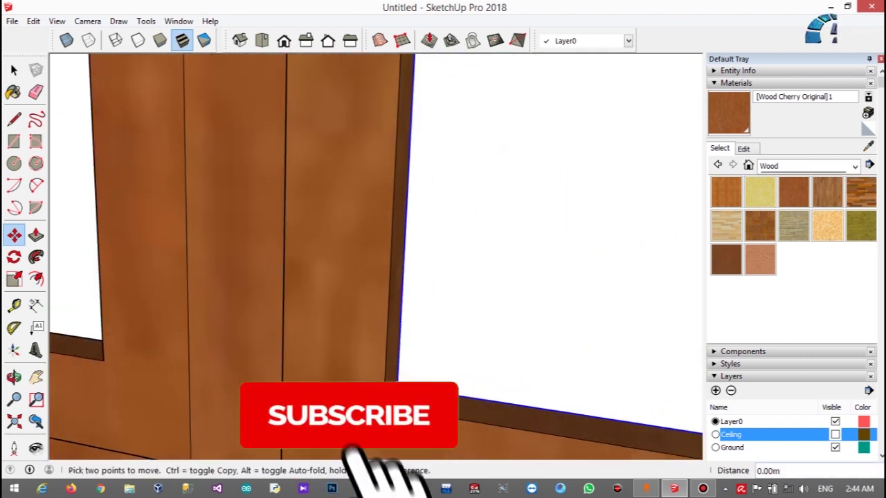
pyautogui.click(14, 70)
pyautogui.click(405, 380)
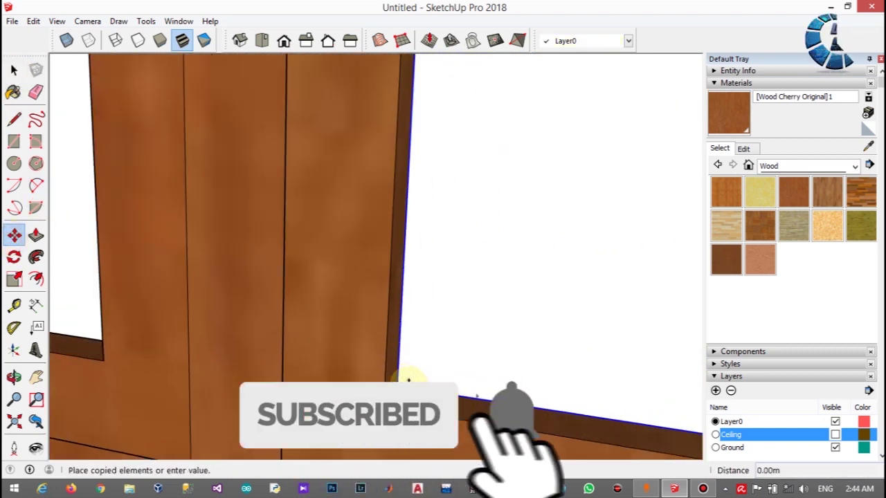
pyautogui.scroll(-6, 457, 384)
pyautogui.scroll(6, 574, 391)
pyautogui.moveTo(575, 420); pyautogui.dragTo(418, 422, button='middle')
pyautogui.scroll(-5, 323, 403)
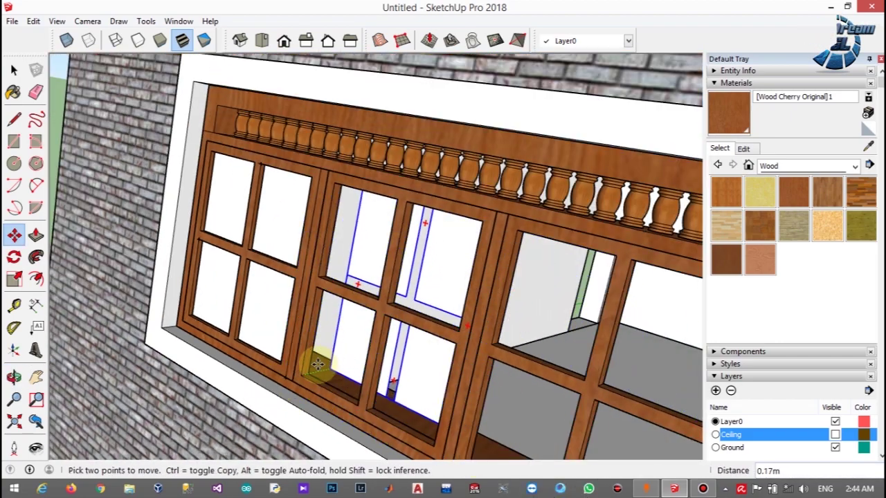
pyautogui.scroll(6, 306, 366)
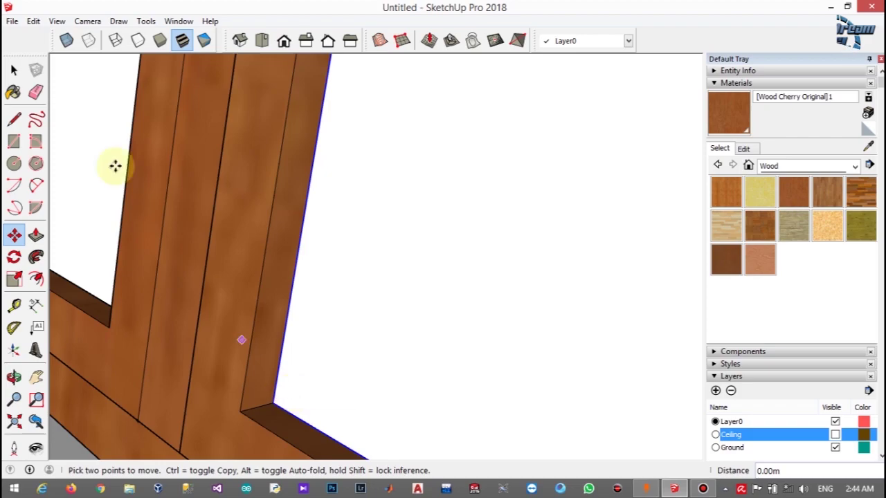
pyautogui.press('space')
# - Copy the middle sash's pane group 0.95 m sideways into the openings of the left window's third sash
pyautogui.click(14, 236)
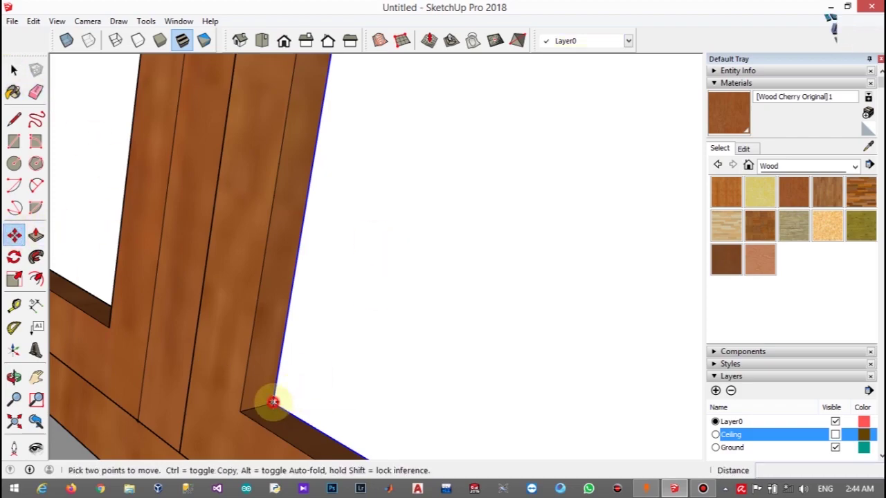
pyautogui.press('ctrl')
pyautogui.click(273, 402)
pyautogui.scroll(-6, 395, 431)
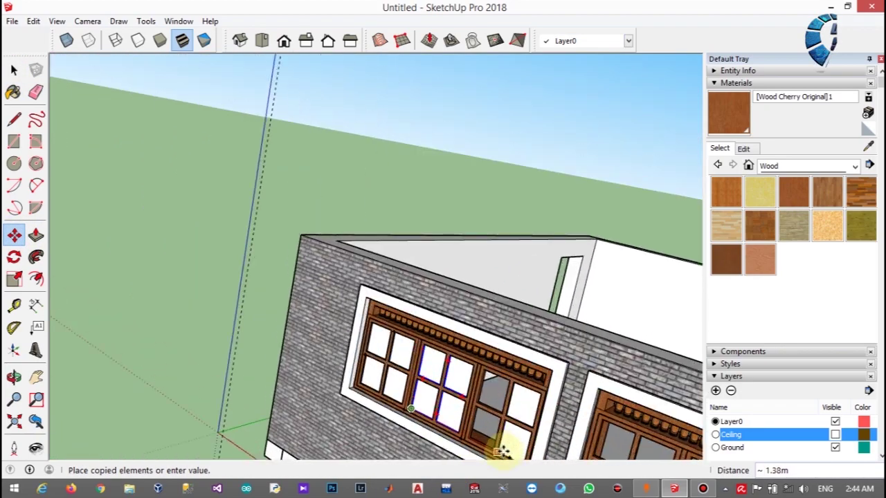
pyautogui.scroll(10, 406, 419)
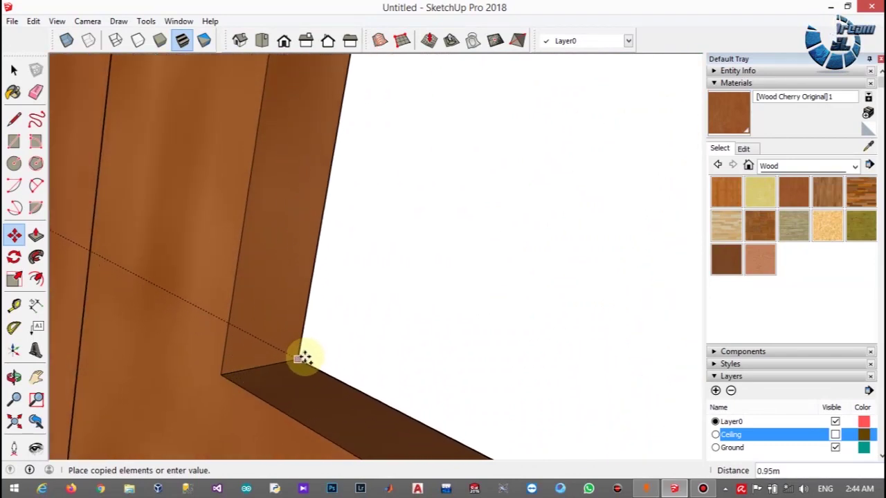
pyautogui.scroll(-10, 319, 355)
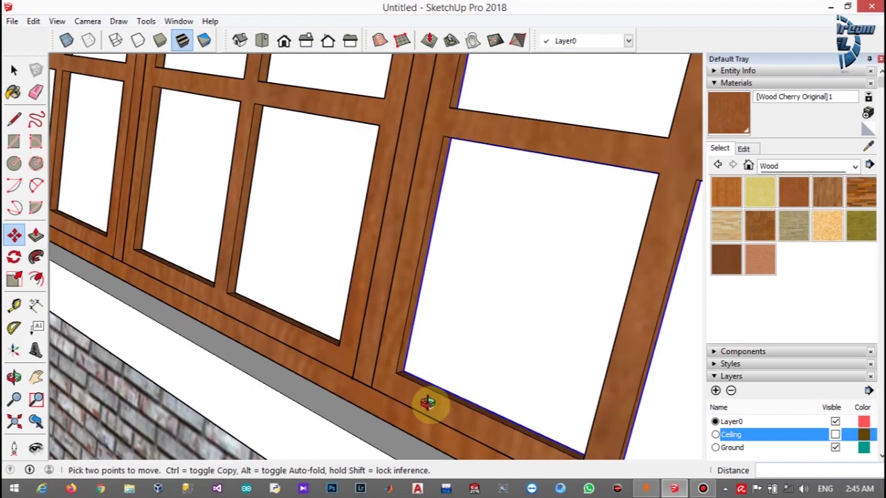
# - Measure with the Tape Measure from the lower-left corner of the third sash's lower-left pane
pyautogui.scroll(8, 422, 377)
pyautogui.press('t')
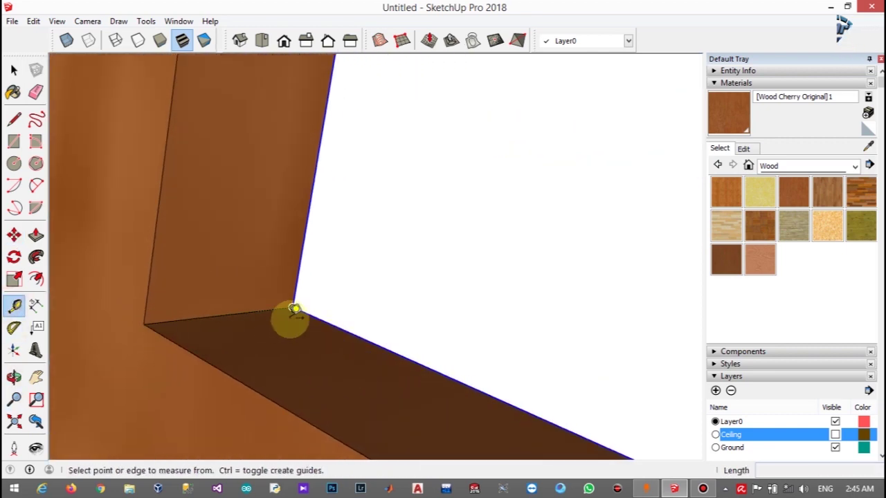
pyautogui.click(294, 306)
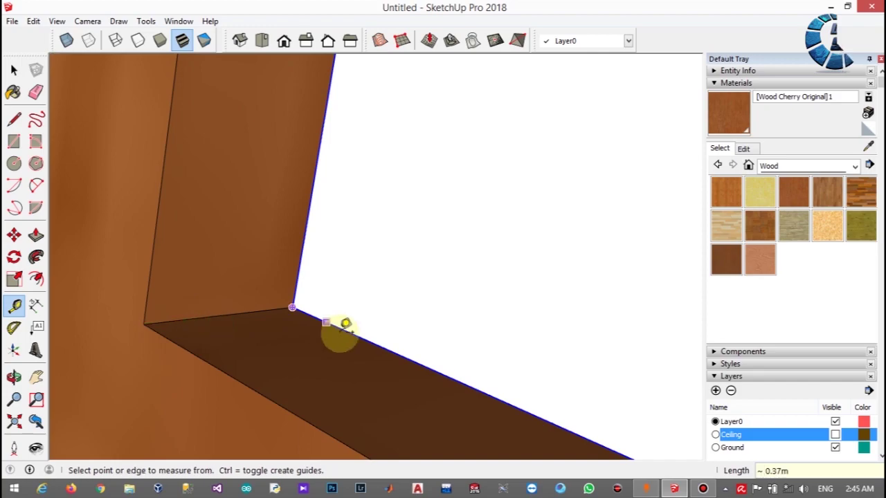
# - Copy the left window's three sash pane groups from their lower-left pane corner to the matching corner of the right window's first sash
pyautogui.moveTo(345, 324); pyautogui.dragTo(392, 351, button='middle')
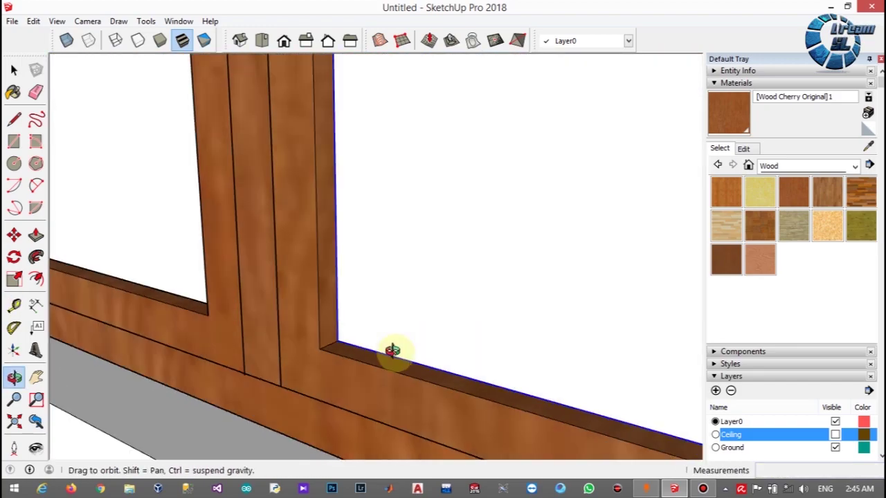
pyautogui.scroll(-10, 416, 346)
pyautogui.click(14, 70)
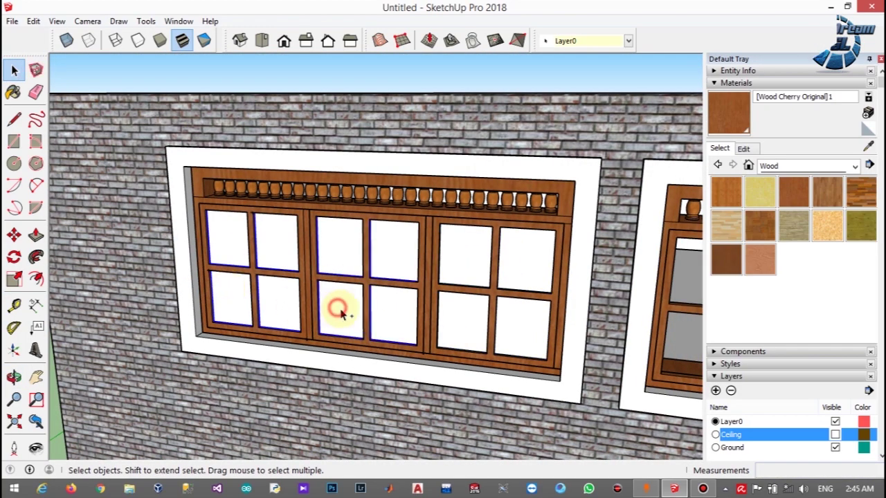
pyautogui.scroll(5, 196, 337)
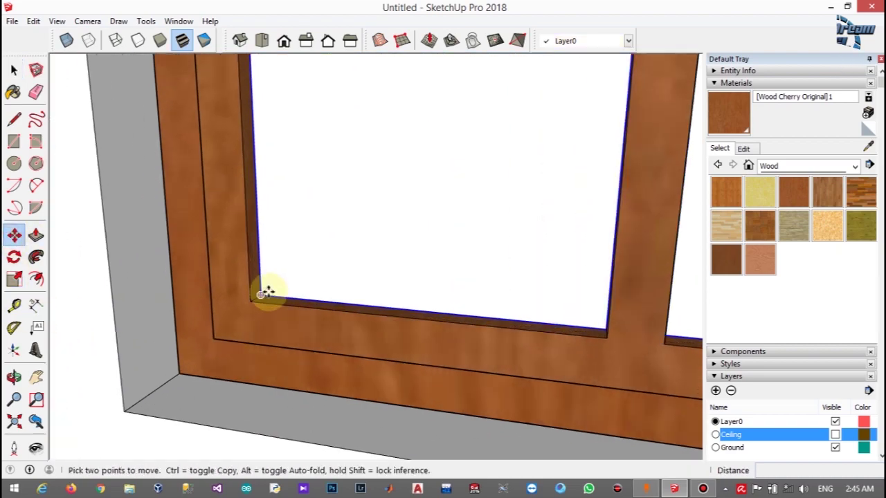
pyautogui.click(266, 292)
pyautogui.press('ctrl')
pyautogui.scroll(-10, 291, 304)
pyautogui.scroll(8, 491, 320)
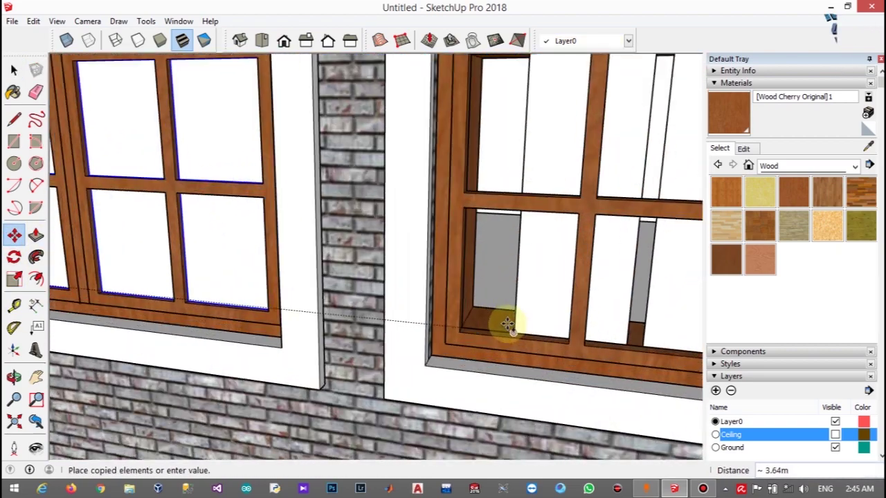
pyautogui.scroll(6, 507, 325)
pyautogui.click(338, 336)
pyautogui.scroll(-10, 339, 334)
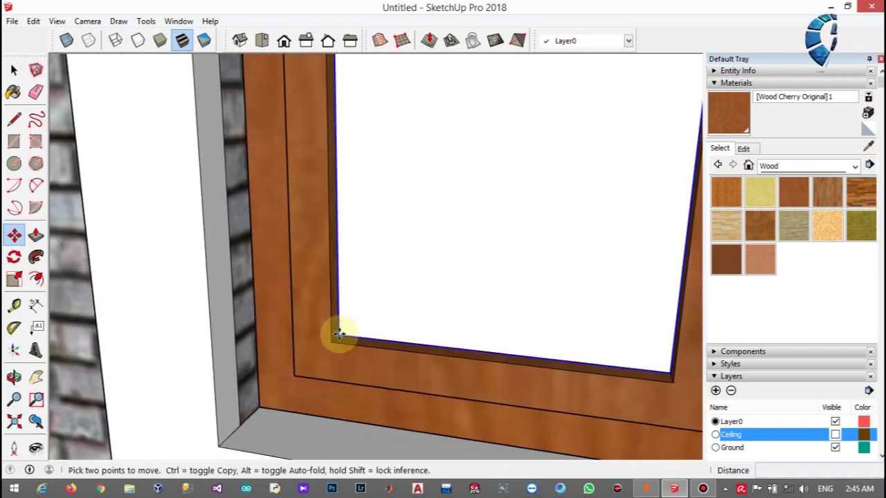
# - Choose the black Color M09 from the Colors collection and paint the panes of the left window's first sash
pyautogui.click(13, 93)
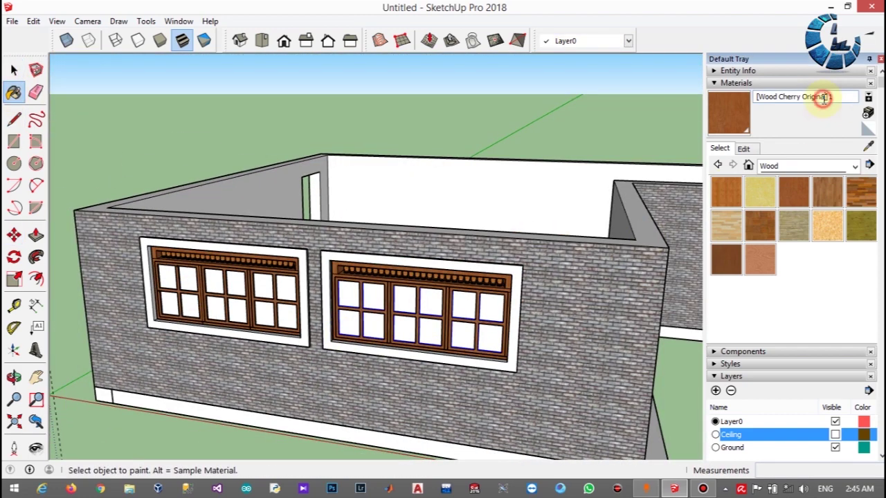
pyautogui.click(761, 83)
pyautogui.click(762, 83)
pyautogui.click(811, 166)
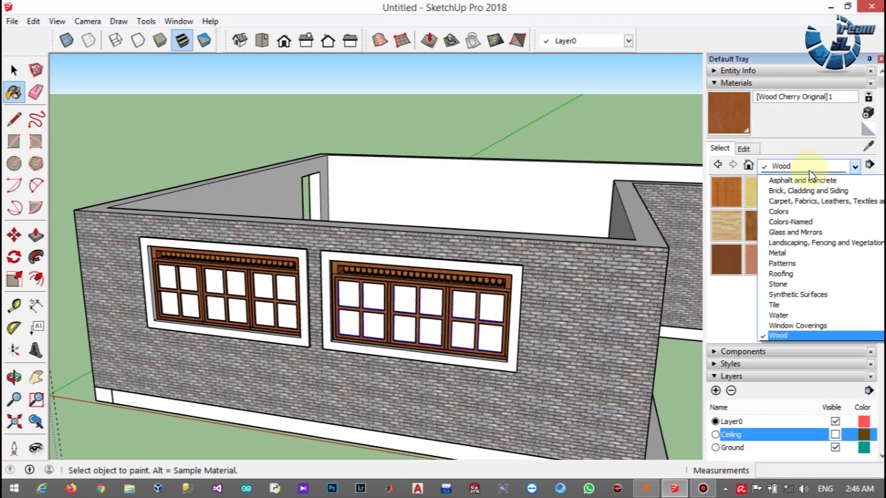
pyautogui.click(801, 210)
pyautogui.scroll(-8, 862, 200)
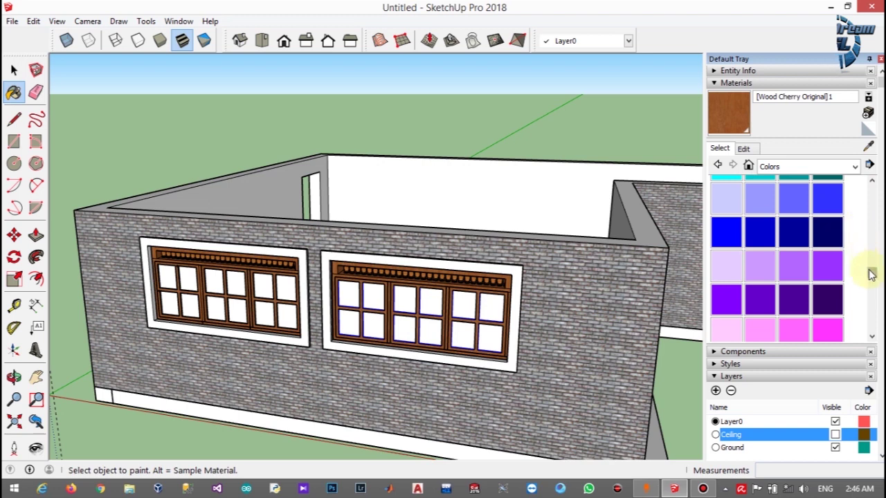
pyautogui.moveTo(871, 274); pyautogui.dragTo(872, 320)
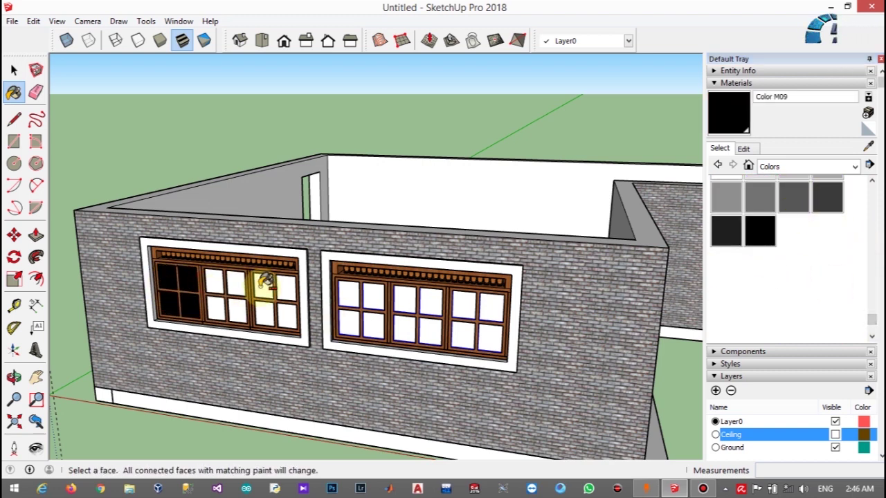
# - Undo the black paint on the first sash and sample the unpainted pane material for editing
pyautogui.hotkey('ctrl', 'z')
pyautogui.keyDown('alt'); pyautogui.click(265, 284); pyautogui.keyUp('alt')
pyautogui.click(743, 149)
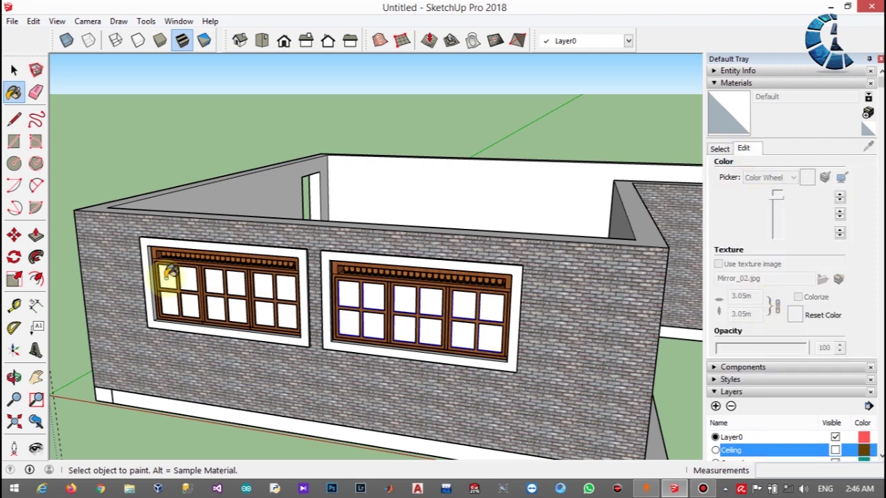
# - Paint the panes of all sashes in both windows with Color M09 and set the material's opacity to 77
pyautogui.click(720, 148)
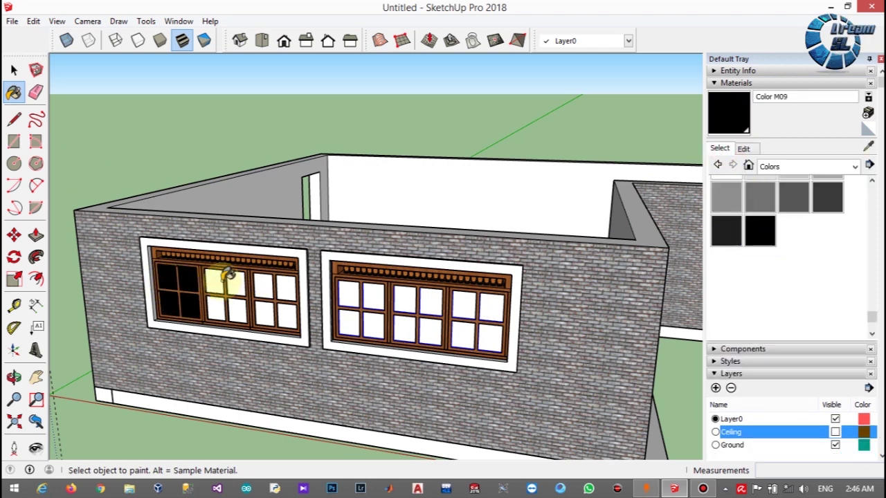
pyautogui.click(399, 295)
pyautogui.click(744, 149)
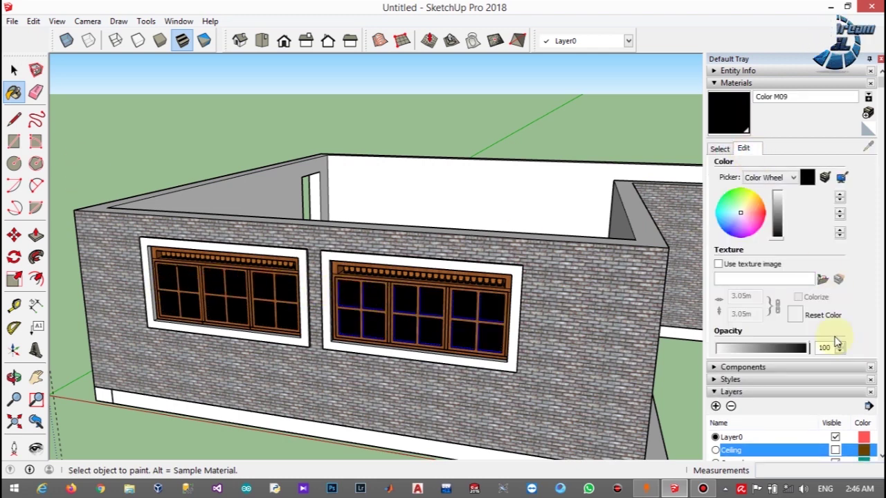
pyautogui.click(841, 351)
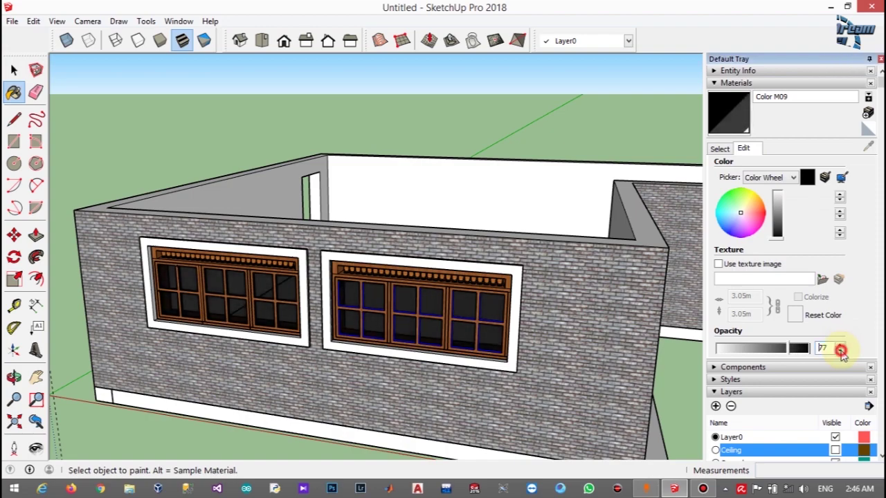
# - Make the Ceiling layer visible and examine the tinted panes and balusters of both windows from outside
pyautogui.moveTo(228, 76); pyautogui.dragTo(336, 255, button='middle')
pyautogui.scroll(2, 326, 231)
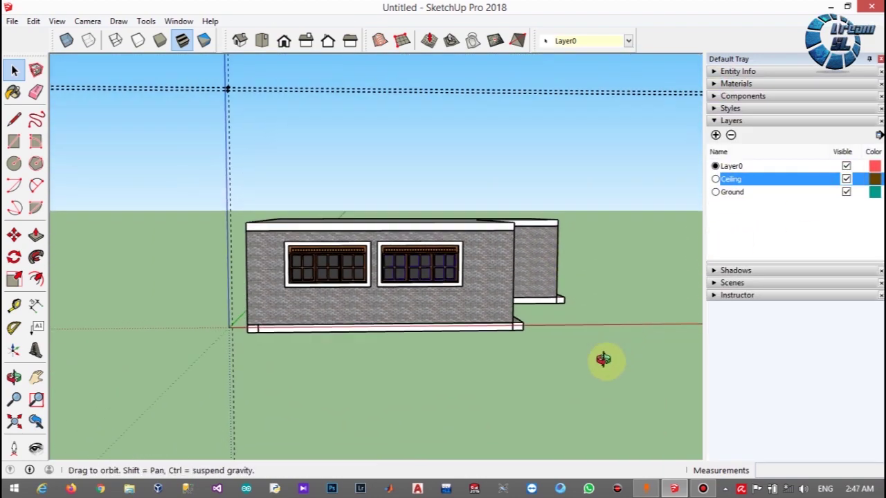
pyautogui.moveTo(604, 359); pyautogui.dragTo(350, 212, button='middle')
pyautogui.scroll(3, 350, 212)
pyautogui.scroll(2, 483, 409)
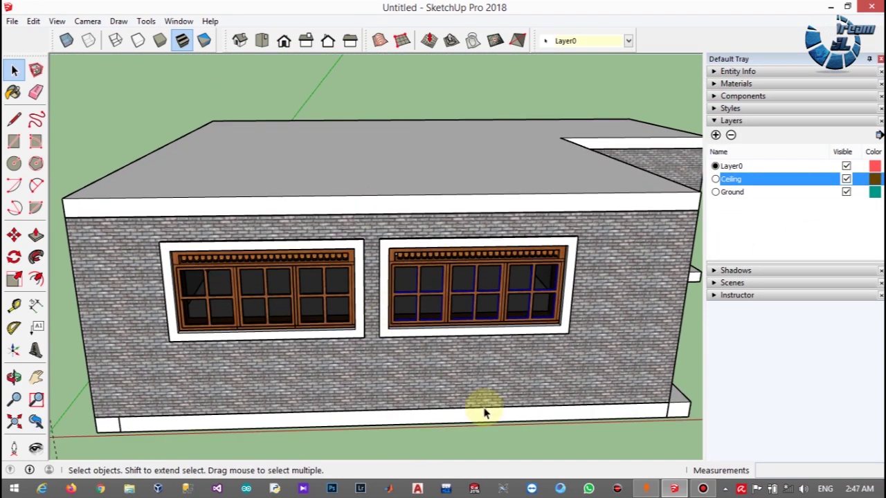
pyautogui.moveTo(482, 409); pyautogui.dragTo(472, 349, button='middle')
pyautogui.scroll(3, 460, 242)
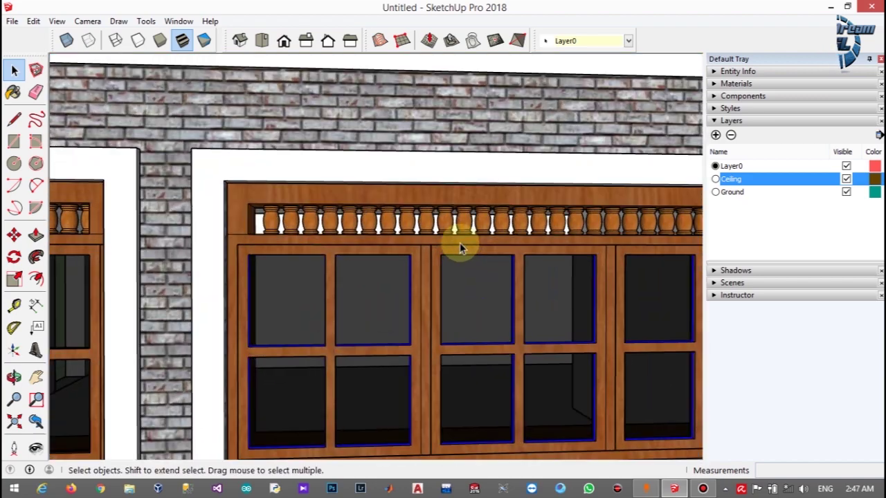
pyautogui.scroll(-4, 460, 242)
# - Try to bring the view inside the house, and return to a view of the entire model
pyautogui.moveTo(380, 116); pyautogui.dragTo(641, 380, button='middle')
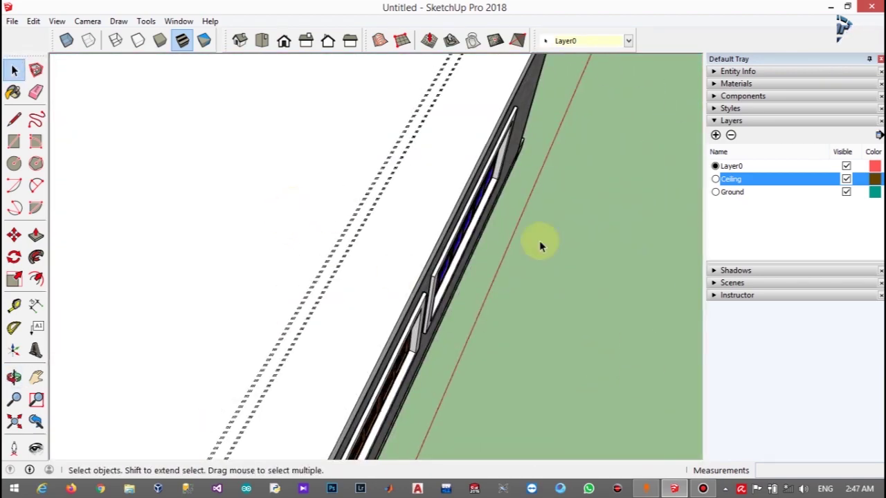
pyautogui.moveTo(540, 246); pyautogui.dragTo(103, 367, button='middle')
pyautogui.scroll(10, 153, 393)
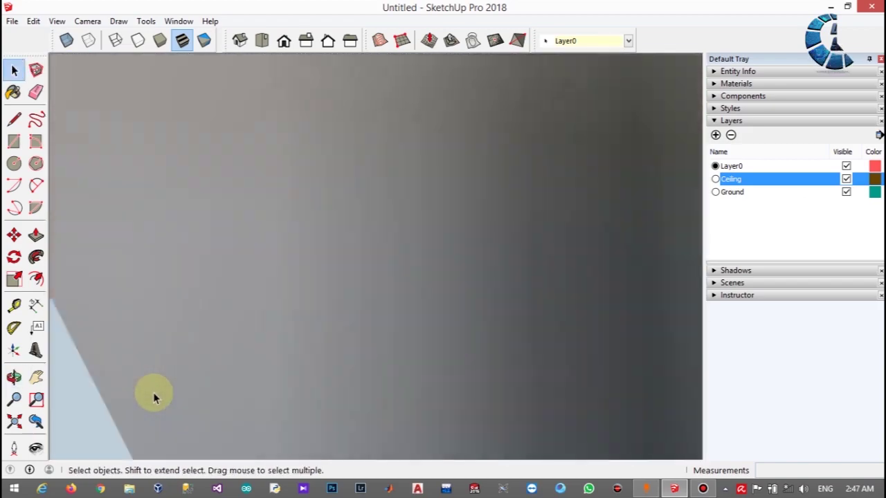
pyautogui.scroll(3, 154, 398)
pyautogui.click(14, 420)
pyautogui.moveTo(217, 365); pyautogui.dragTo(323, 410, button='middle')
pyautogui.scroll(10, 323, 409)
pyautogui.scroll(5, 343, 350)
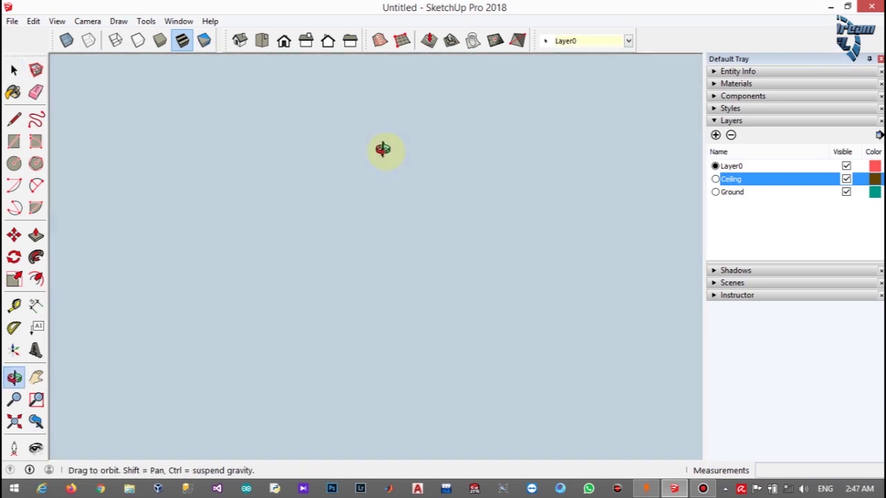
pyautogui.moveTo(383, 149); pyautogui.dragTo(455, 303, button='middle')
pyautogui.click(15, 422)
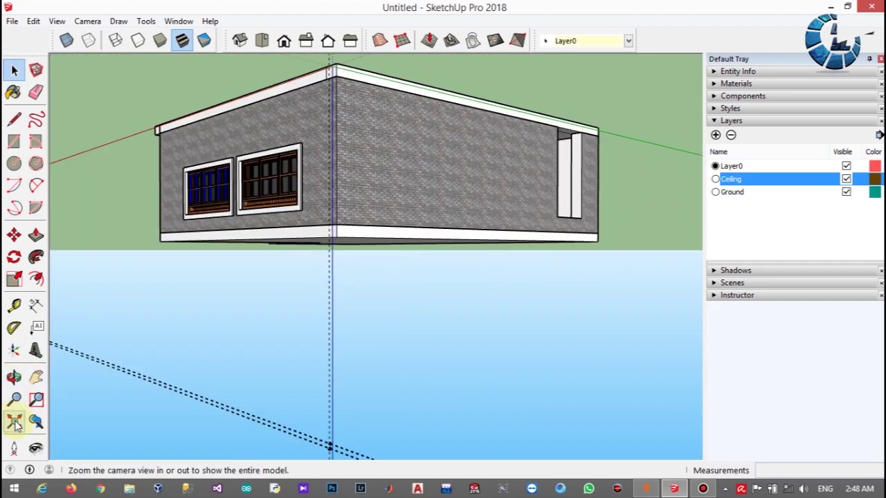
# - Examine the house from its rear side and the two tinted windows from inside the room
pyautogui.moveTo(138, 312); pyautogui.dragTo(338, 344, button='middle')
pyautogui.moveTo(436, 359); pyautogui.dragTo(356, 349, button='middle')
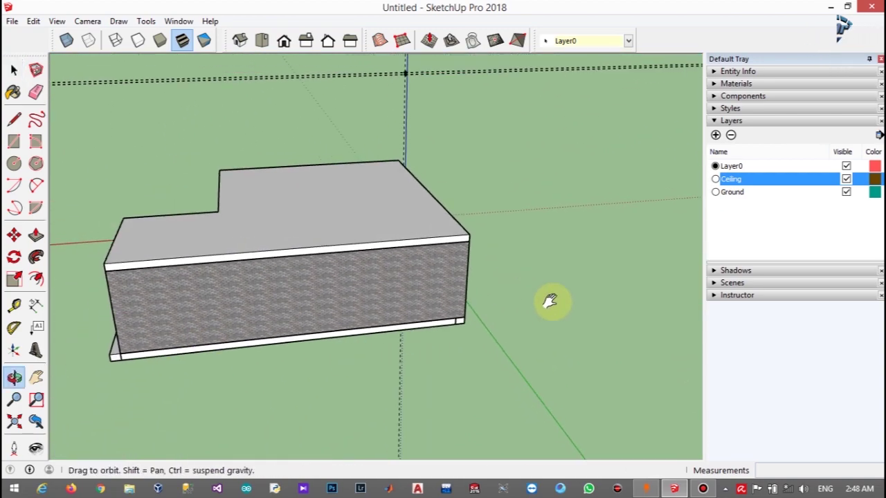
pyautogui.keyDown('shift'); pyautogui.moveTo(550, 301); pyautogui.dragTo(577, 322, button='middle'); pyautogui.keyUp('shift')
pyautogui.scroll(10, 317, 293)
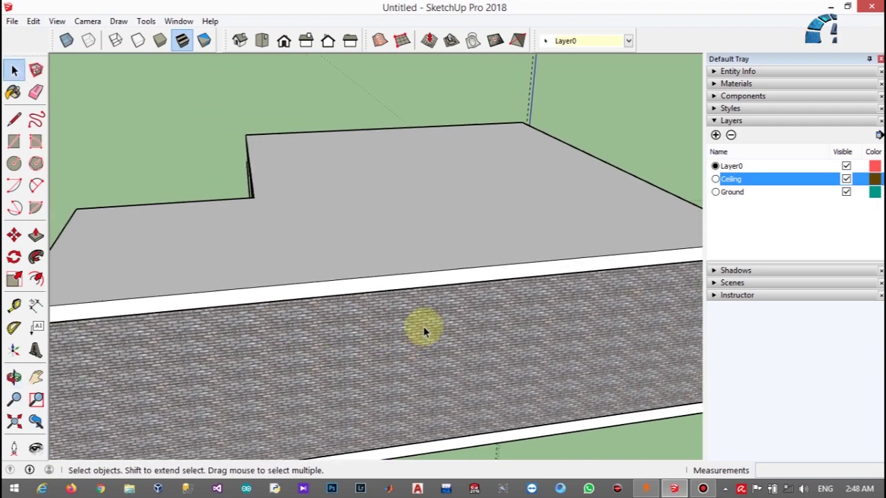
pyautogui.scroll(4, 387, 122)
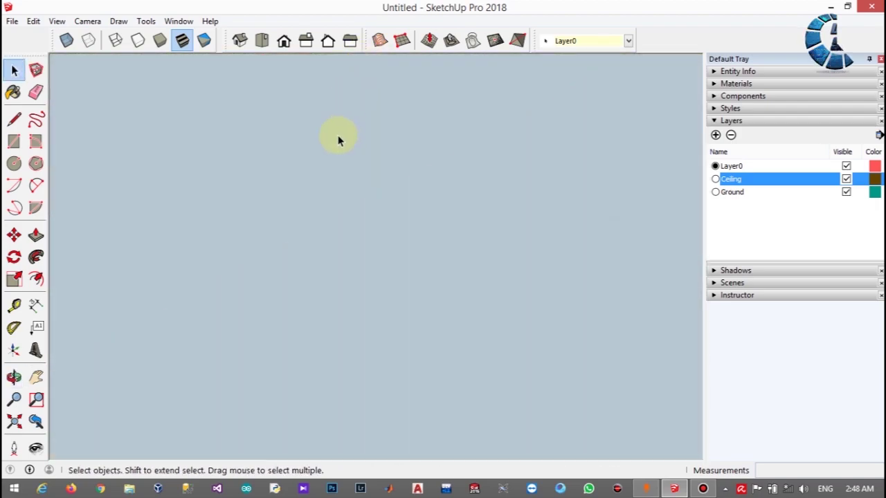
pyautogui.scroll(-10, 313, 253)
pyautogui.moveTo(370, 217); pyautogui.dragTo(423, 292, button='middle')
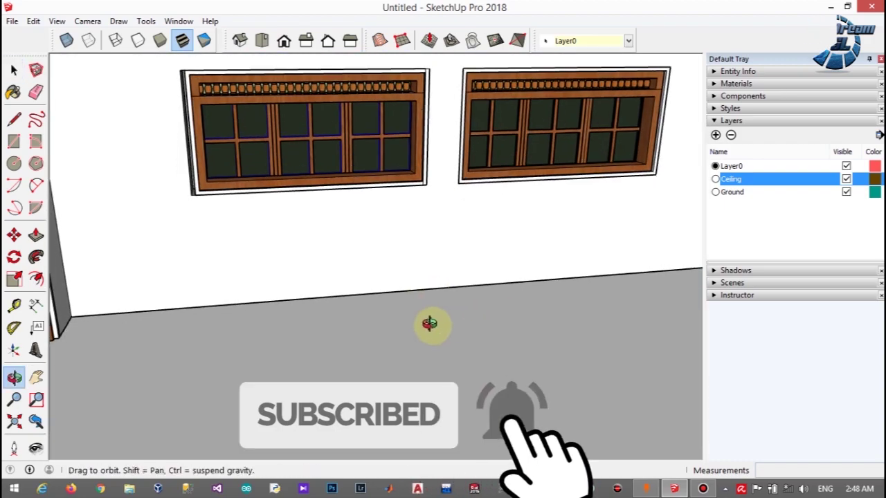